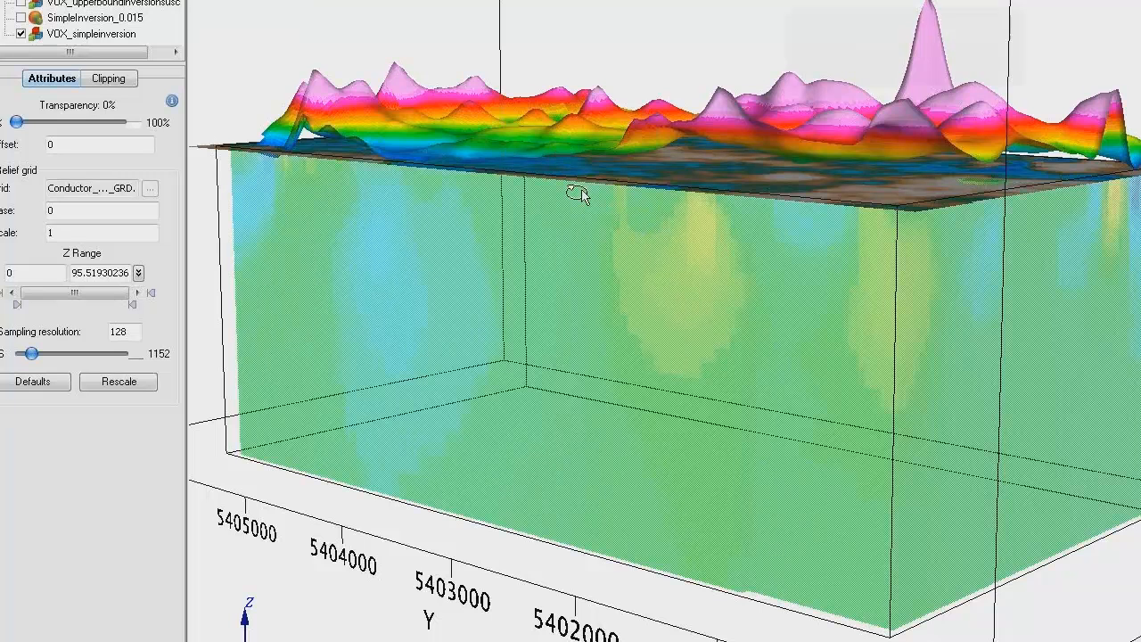
Step: Inspect the unconstrained voxel model and toggle Surface_Calculated off and on to compare it with the observed magnetic surface
{"action": "left_click_drag", "start_coordinate": [607, 197], "coordinate": [608, 213]}
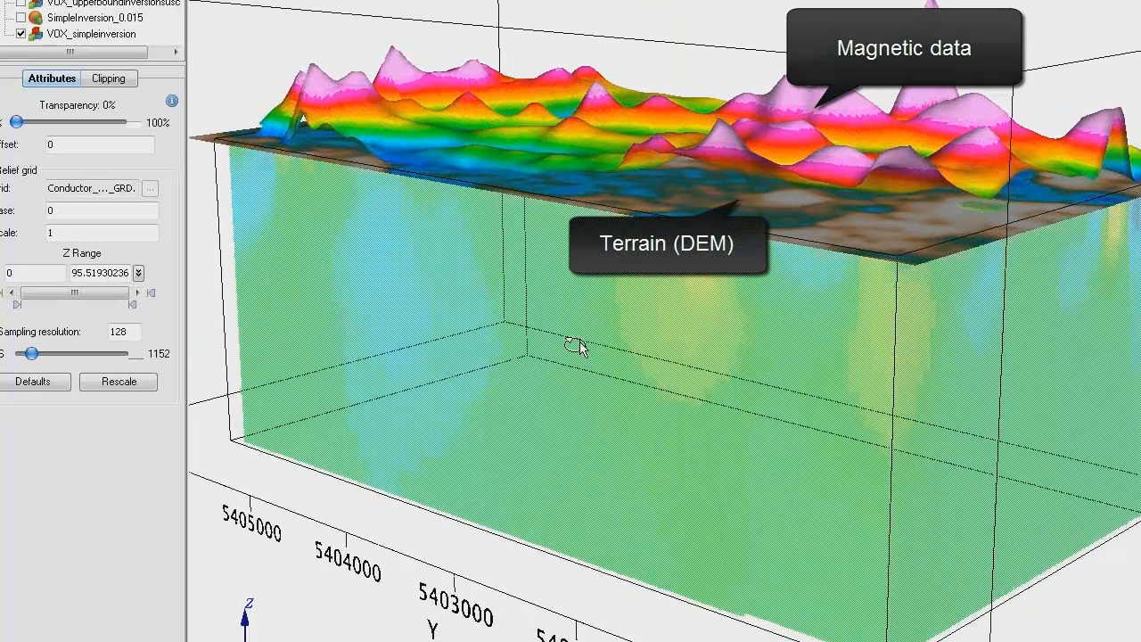
{"action": "left_click_drag", "start_coordinate": [577, 346], "coordinate": [581, 323]}
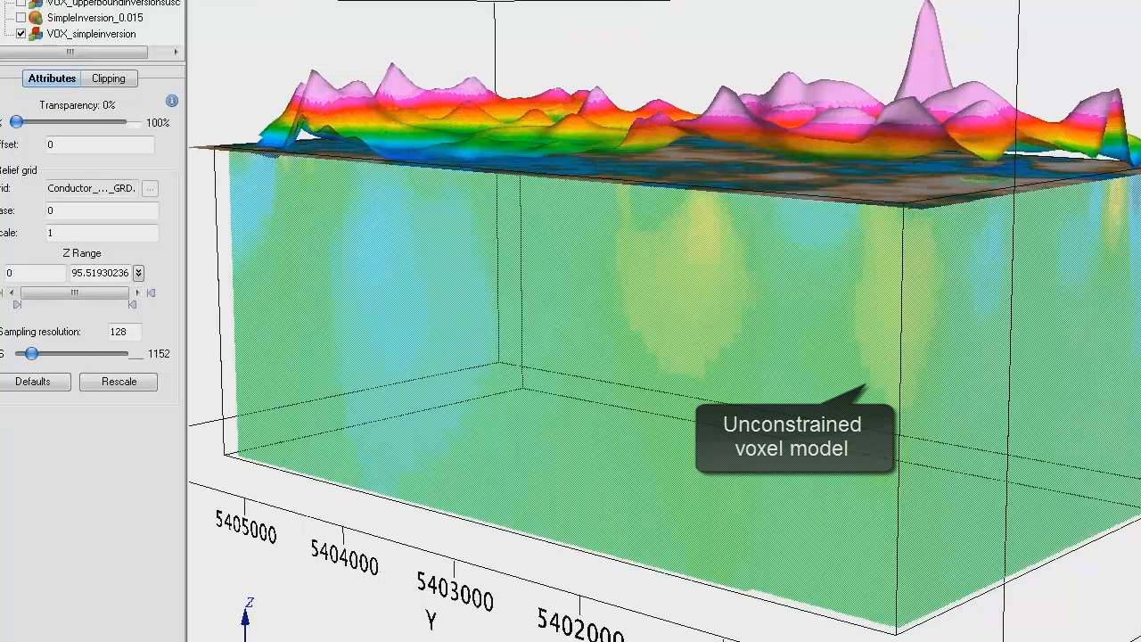
{"action": "left_click", "coordinate": [44, 25]}
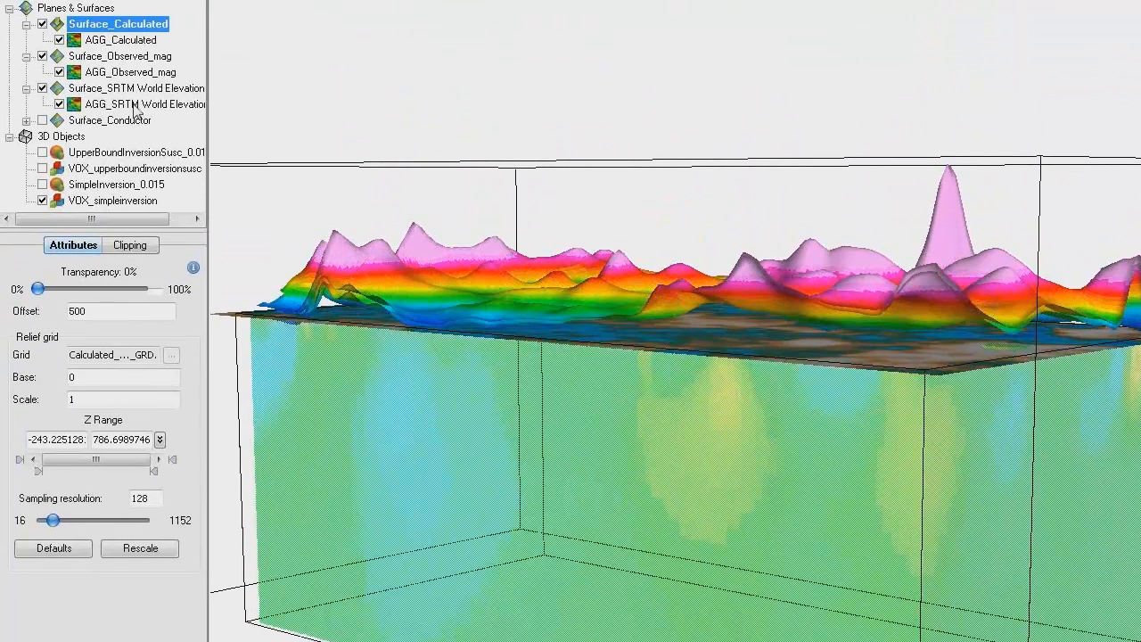
{"action": "left_click", "coordinate": [42, 25]}
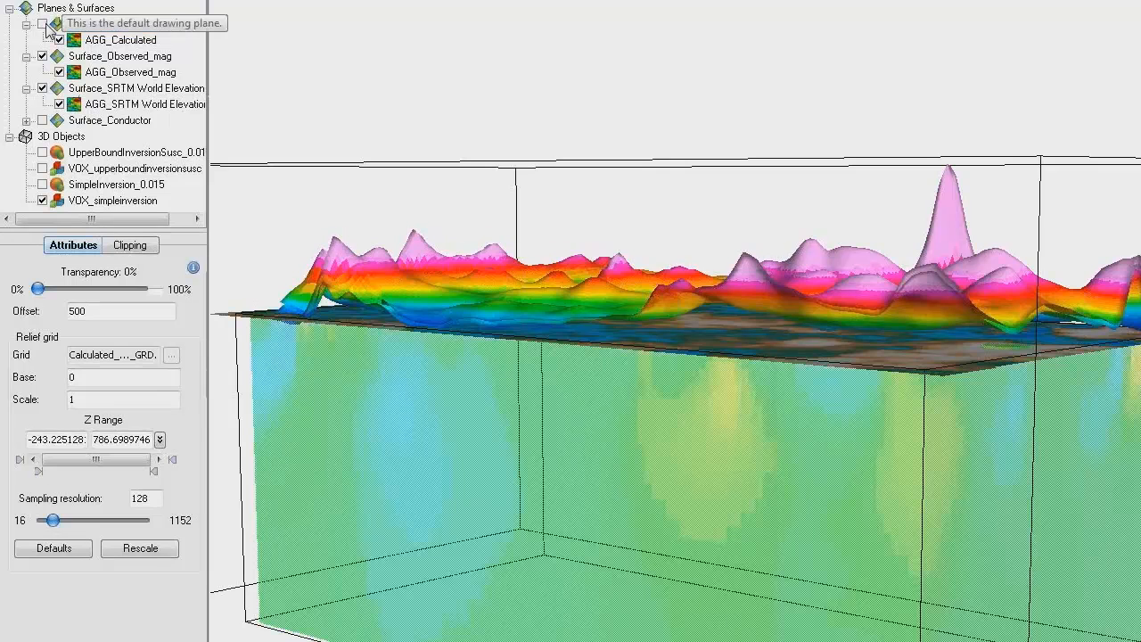
{"action": "left_click", "coordinate": [42, 25]}
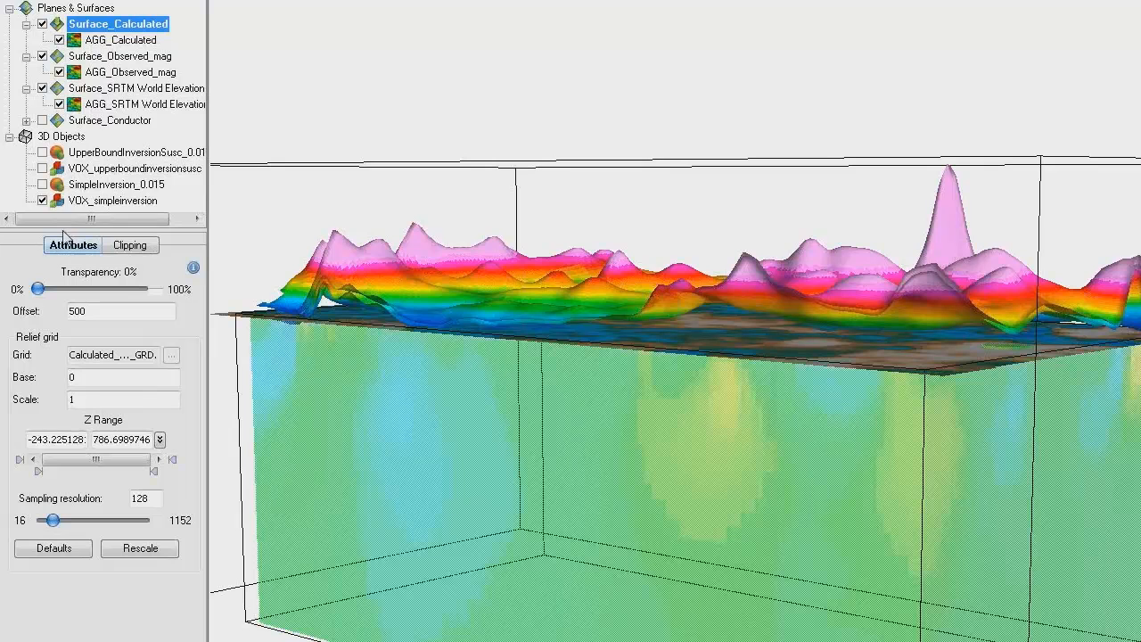
Step: Display the SimpleInversion_0.015 isosurface and view it within the voxel model from the side
{"action": "left_click", "coordinate": [43, 185]}
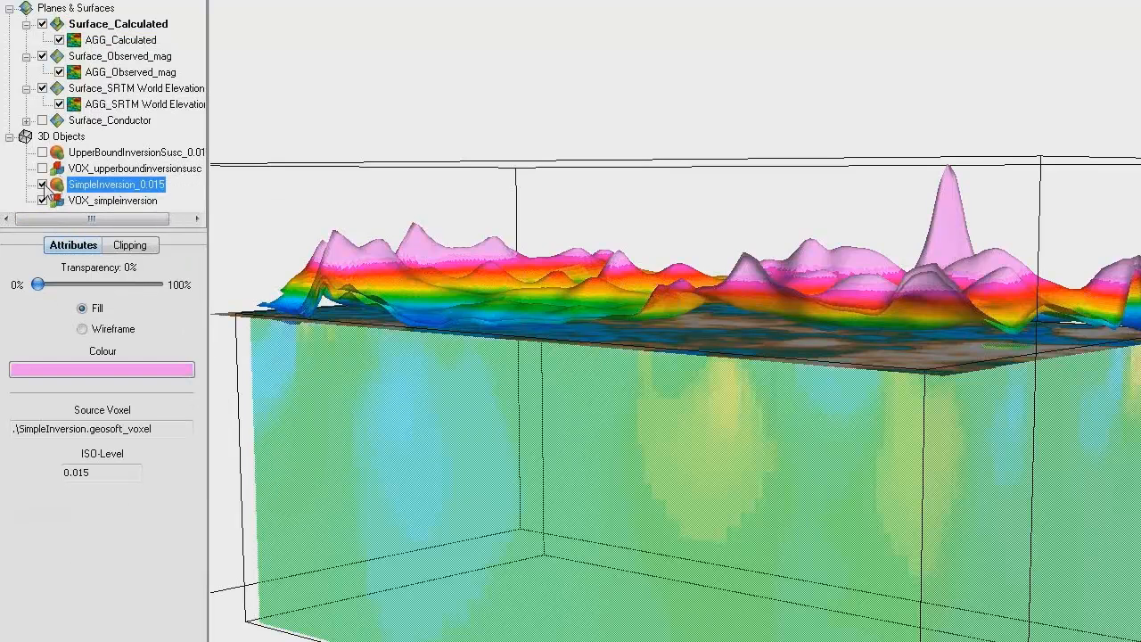
{"action": "left_click_drag", "start_coordinate": [420, 451], "coordinate": [426, 439]}
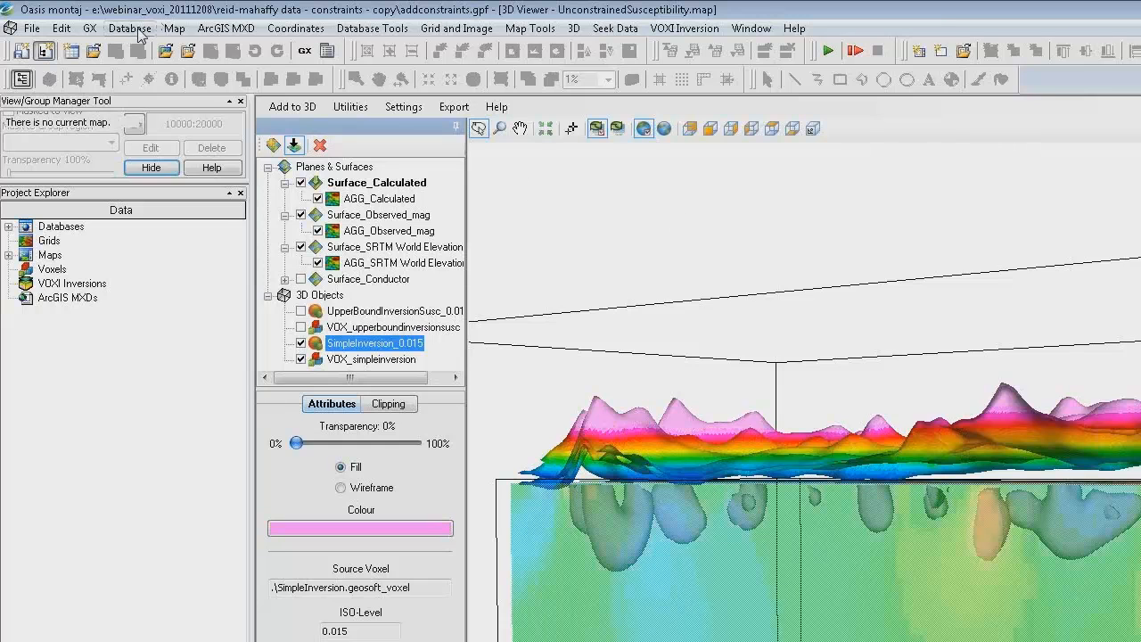
Step: Open the database ReidMahaffy_EMAnomaly_DIG.gdb from the project folder
{"action": "left_click", "coordinate": [138, 34]}
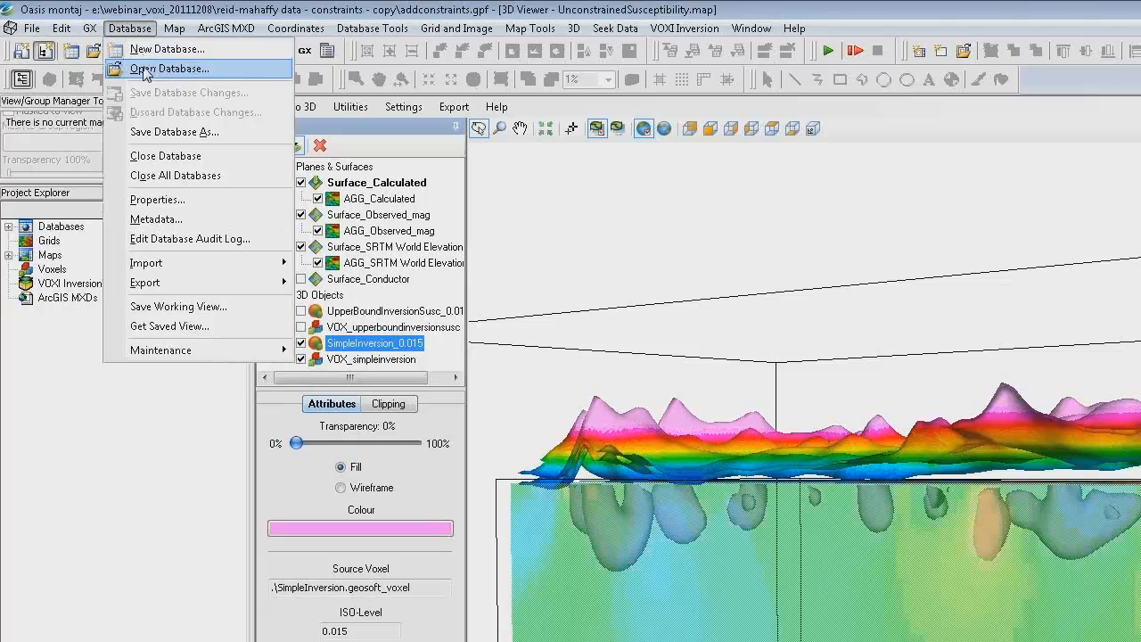
{"action": "left_click", "coordinate": [145, 70]}
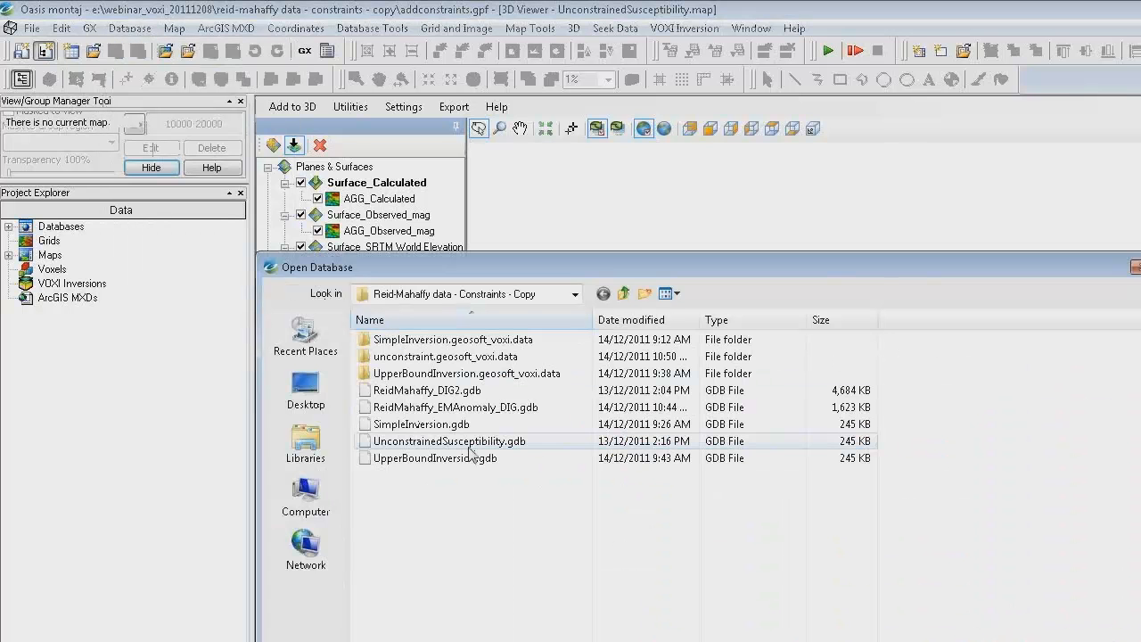
{"action": "left_click", "coordinate": [448, 408]}
{"action": "double_click", "coordinate": [448, 409]}
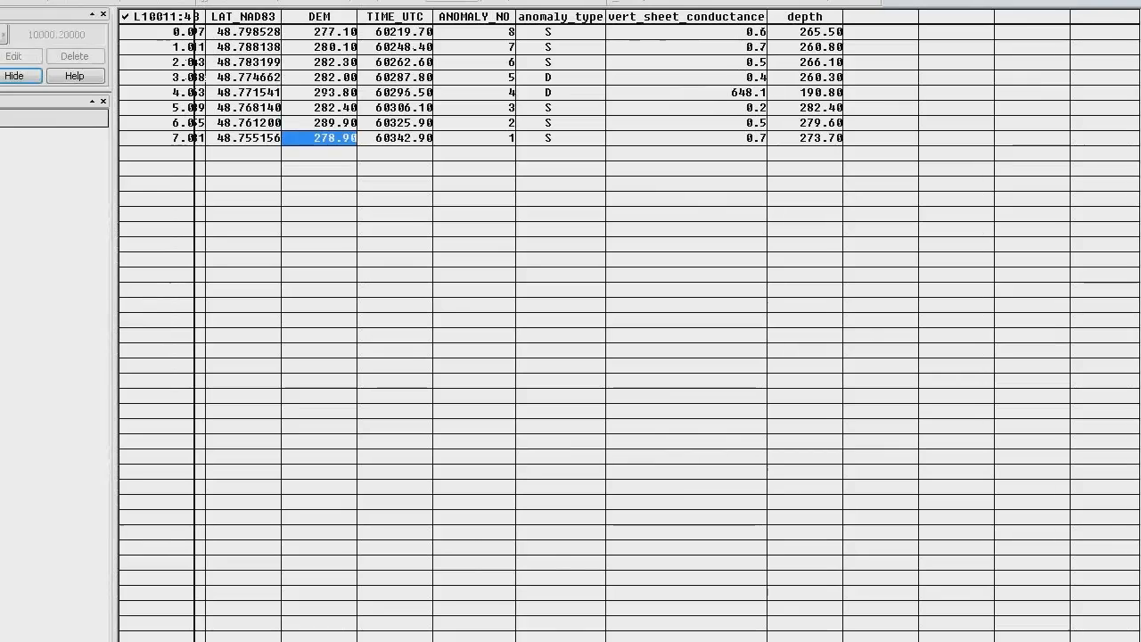
Step: Restore the EM anomaly database to a floating window and examine its location, anomaly type, conductance and depth channels
{"action": "left_click", "coordinate": [1125, 2]}
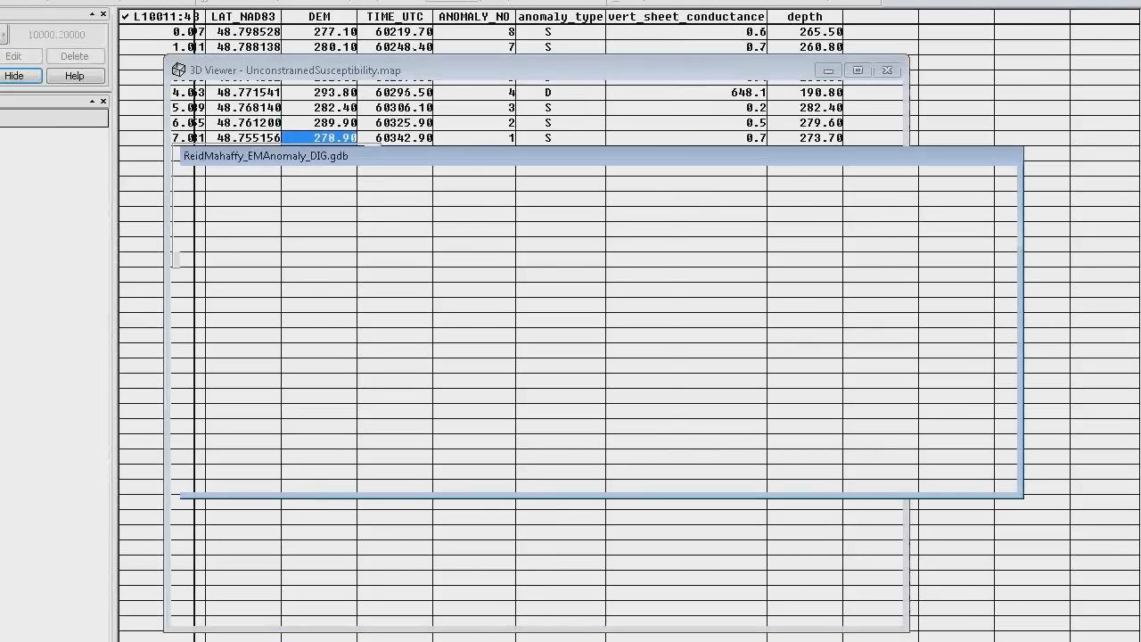
{"action": "left_click_drag", "start_coordinate": [614, 166], "coordinate": [626, 202]}
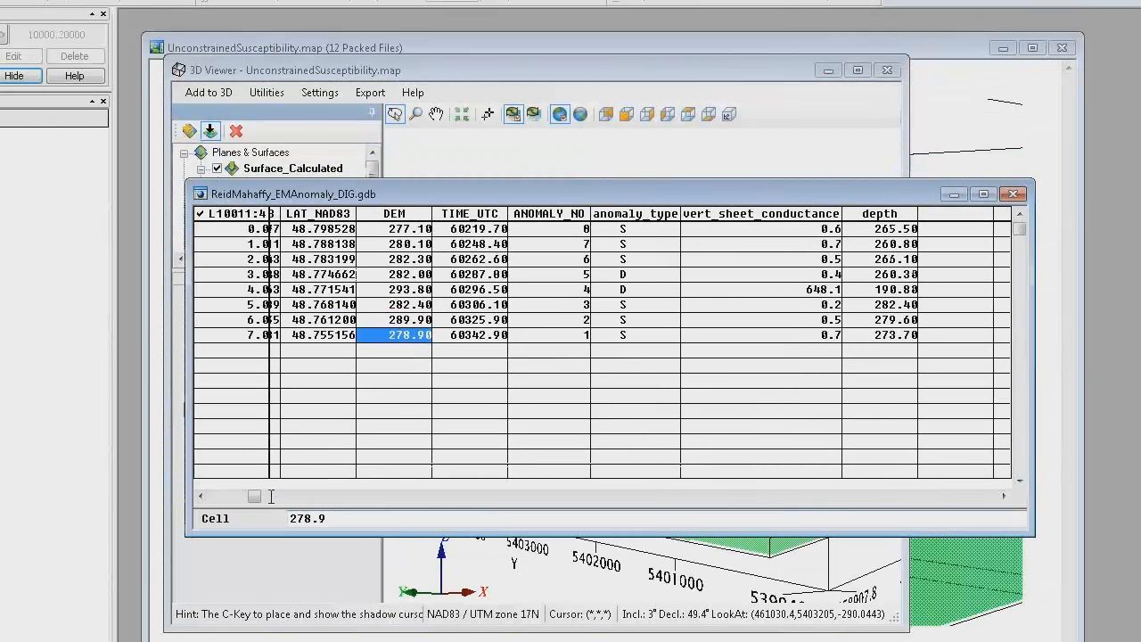
{"action": "left_click_drag", "start_coordinate": [252, 505], "coordinate": [225, 504]}
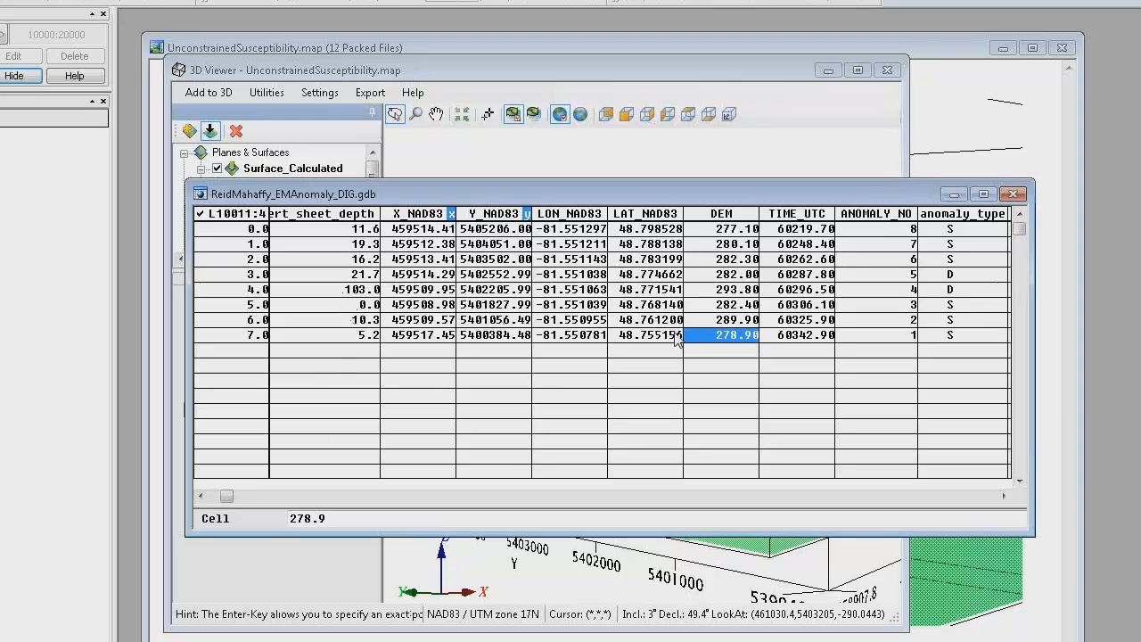
{"action": "left_click_drag", "start_coordinate": [230, 496], "coordinate": [255, 501]}
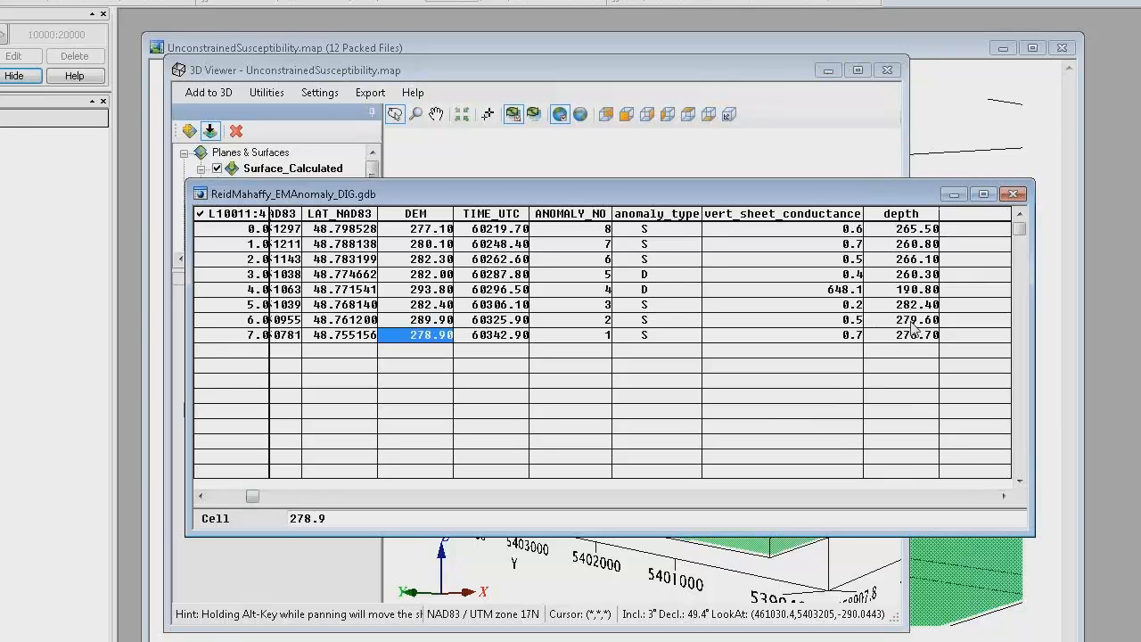
Step: Minimize the EM anomaly database, maximize the 3D viewer and display Surface_Conductor in the model
{"action": "left_click", "coordinate": [954, 196]}
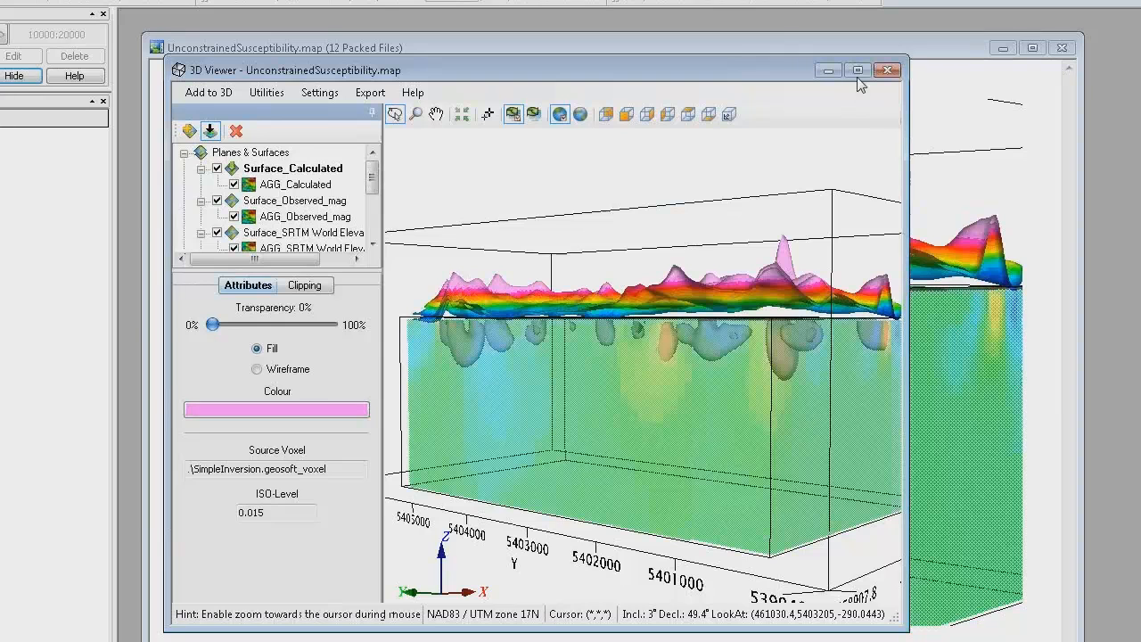
{"action": "left_click", "coordinate": [858, 71]}
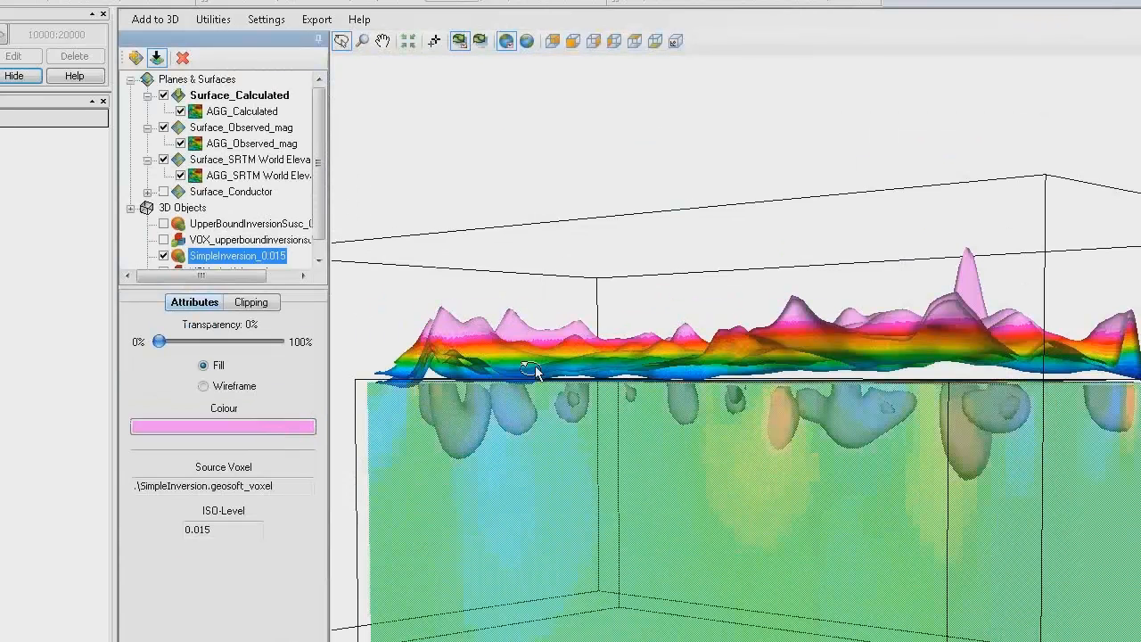
{"action": "left_click", "coordinate": [164, 192]}
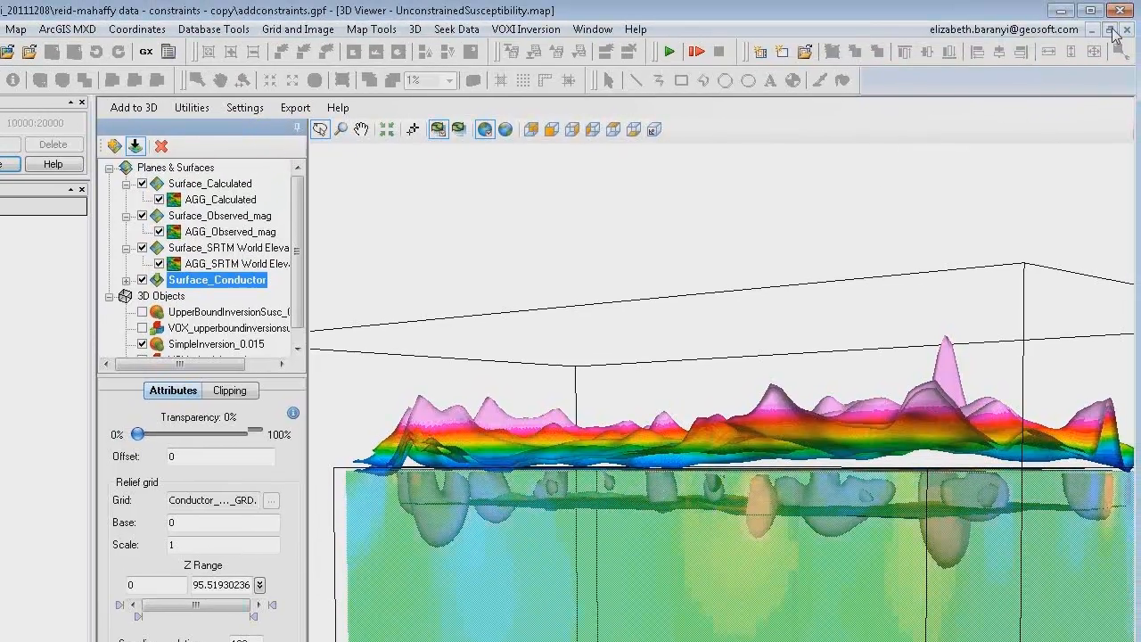
Step: Restore the 3D viewer from full size and minimize the database, 3D viewer and map windows to clear the workspace
{"action": "left_click", "coordinate": [1109, 31]}
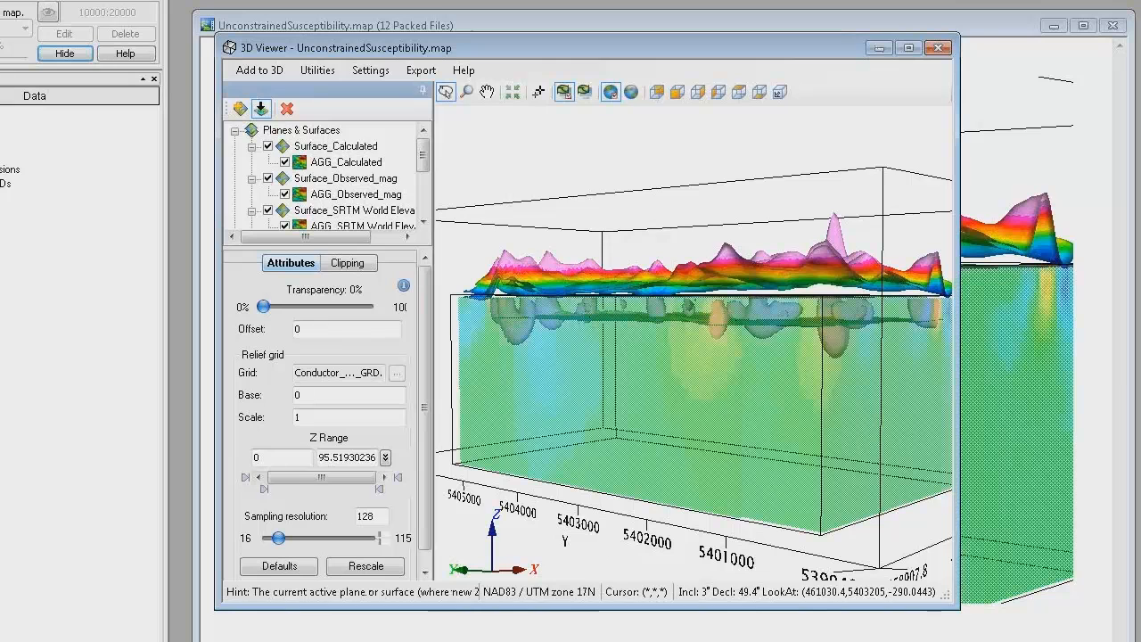
{"action": "key", "text": "ctrl+Tab"}
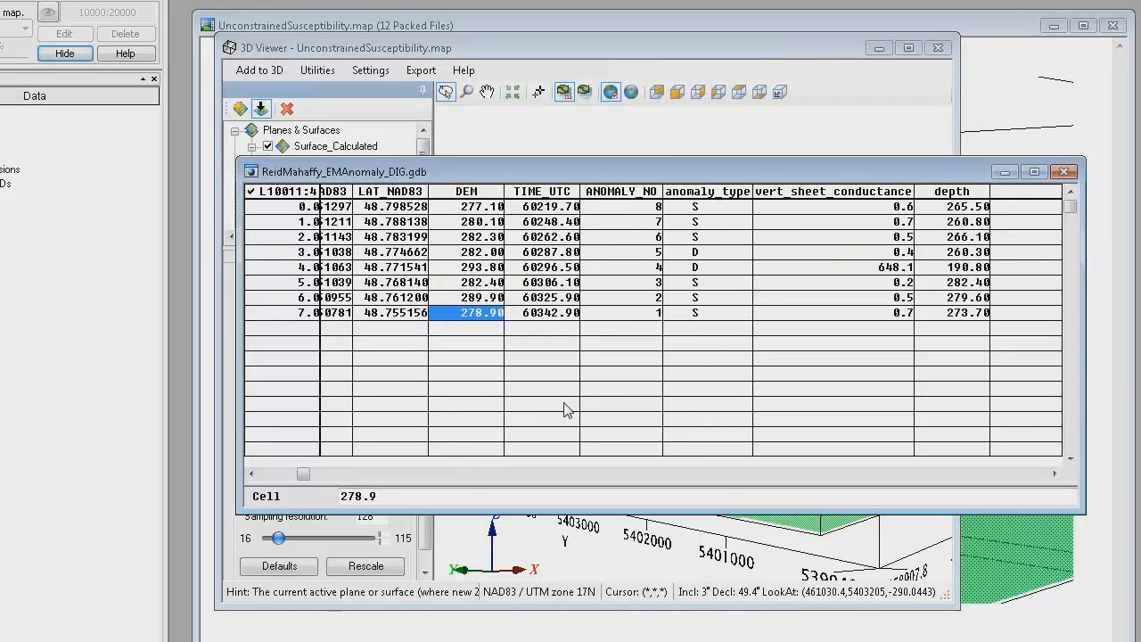
{"action": "left_click", "coordinate": [1005, 171]}
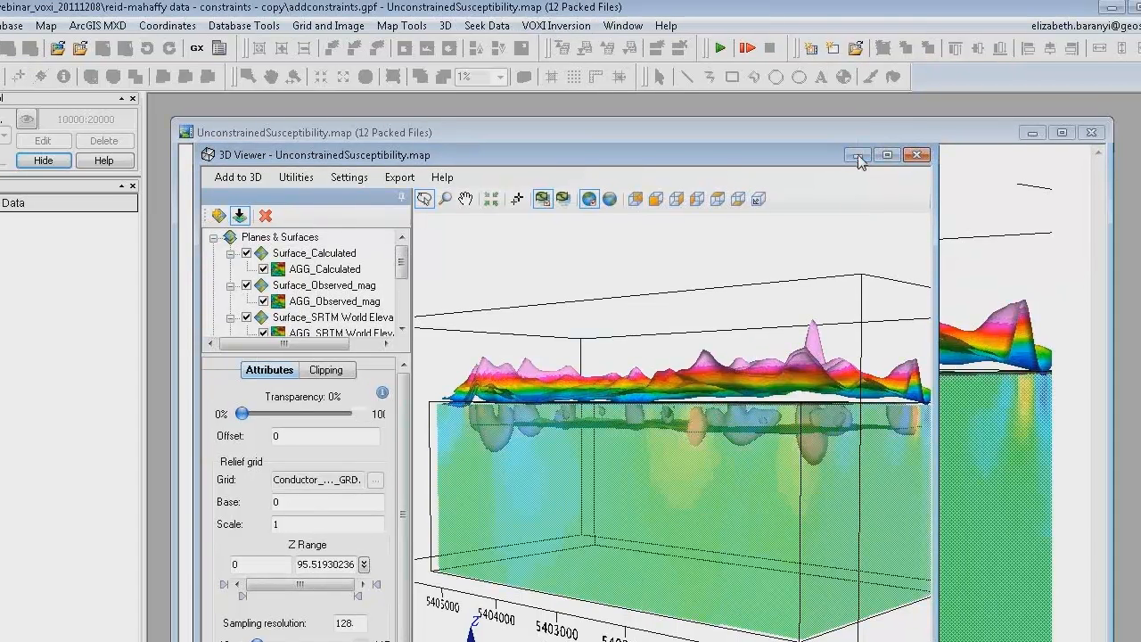
{"action": "left_click", "coordinate": [859, 157]}
{"action": "left_click", "coordinate": [1032, 133]}
Step: Start a new VOXI from a polygon named UpperboundConstrainted, using Webinar.ply as the polygon file
{"action": "left_click", "coordinate": [555, 26]}
{"action": "left_click", "coordinate": [562, 51]}
{"action": "type", "text": "Upperbound"}
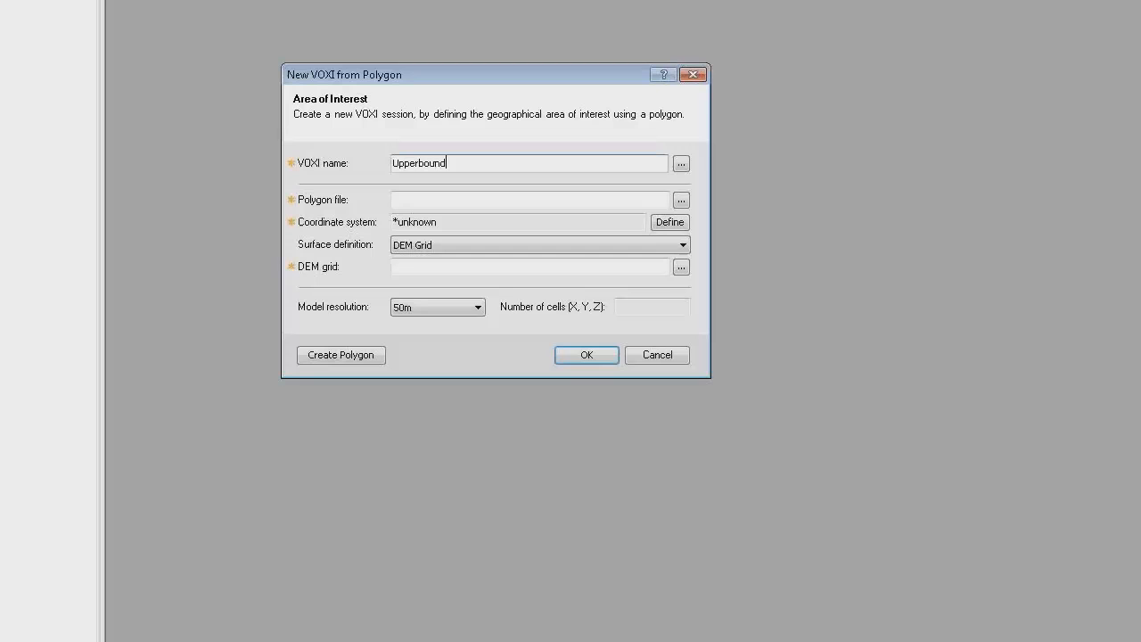
{"action": "type", "text": "Constrainted"}
{"action": "left_click", "coordinate": [681, 203]}
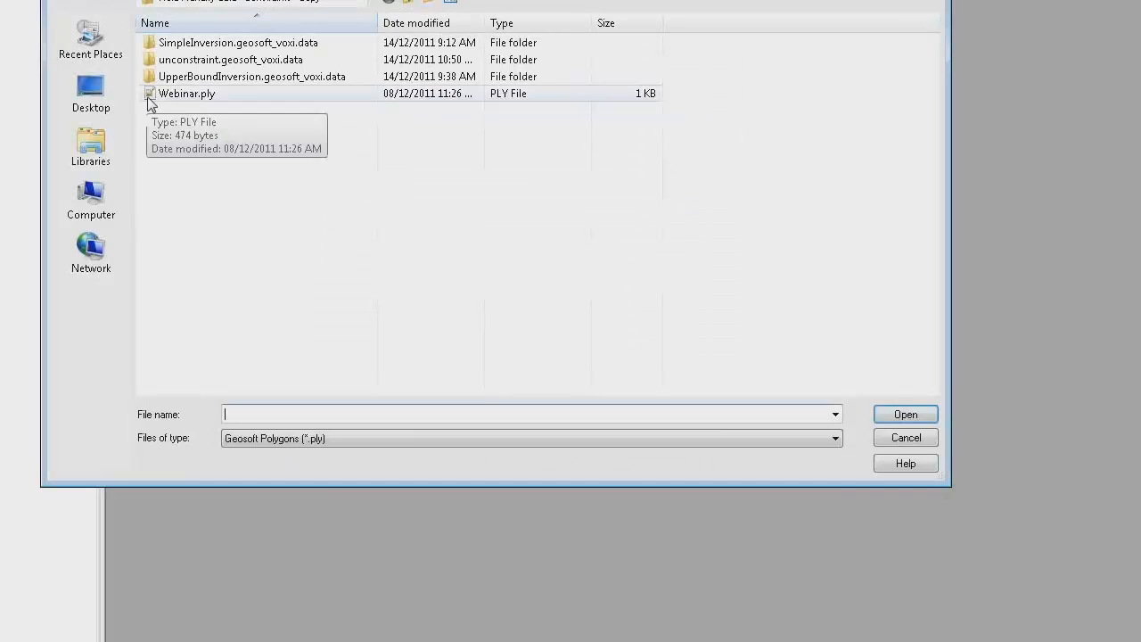
{"action": "left_click", "coordinate": [165, 100]}
{"action": "double_click", "coordinate": [165, 94]}
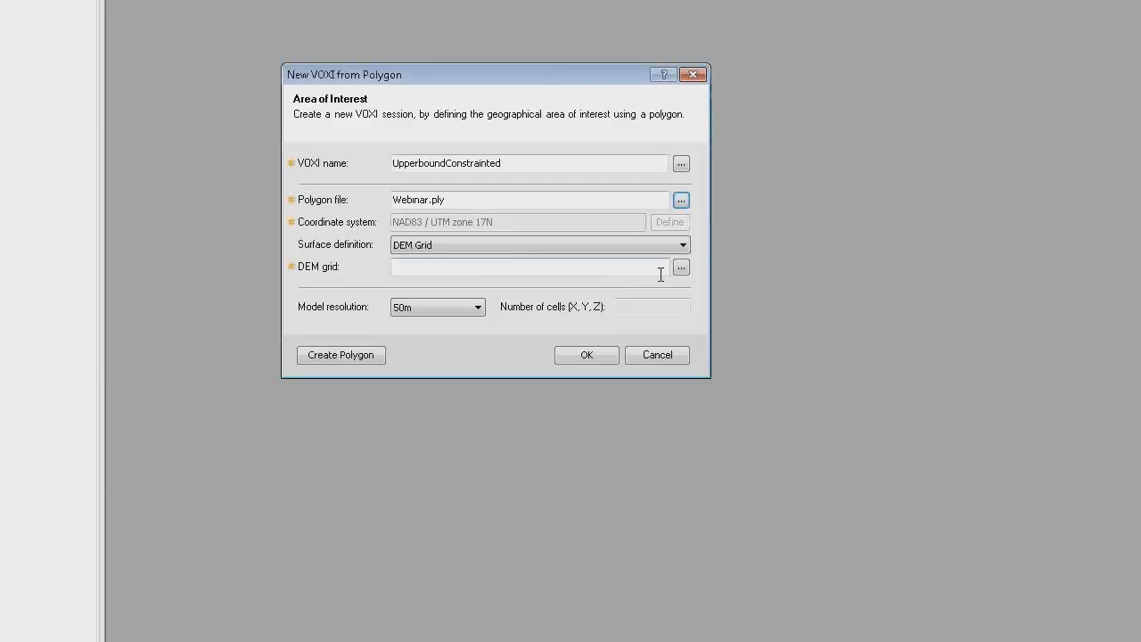
Step: Assign SRTM World Elevation 90m.grd as the DEM grid and create the VOXI
{"action": "left_click", "coordinate": [681, 268]}
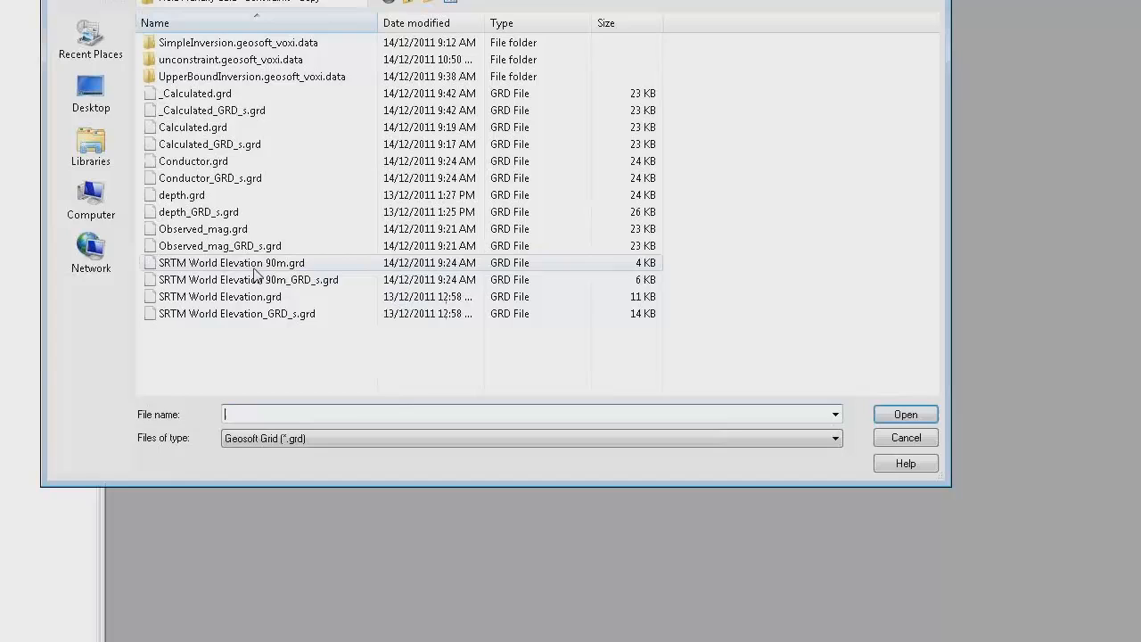
{"action": "left_click", "coordinate": [253, 265]}
{"action": "double_click", "coordinate": [253, 265]}
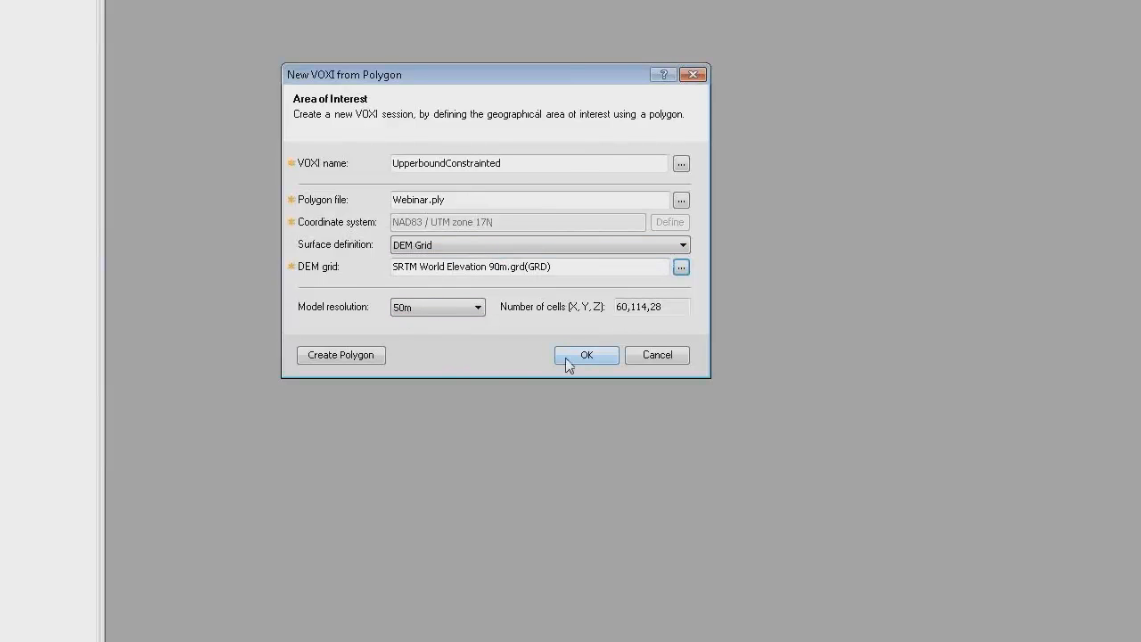
{"action": "left_click", "coordinate": [596, 356]}
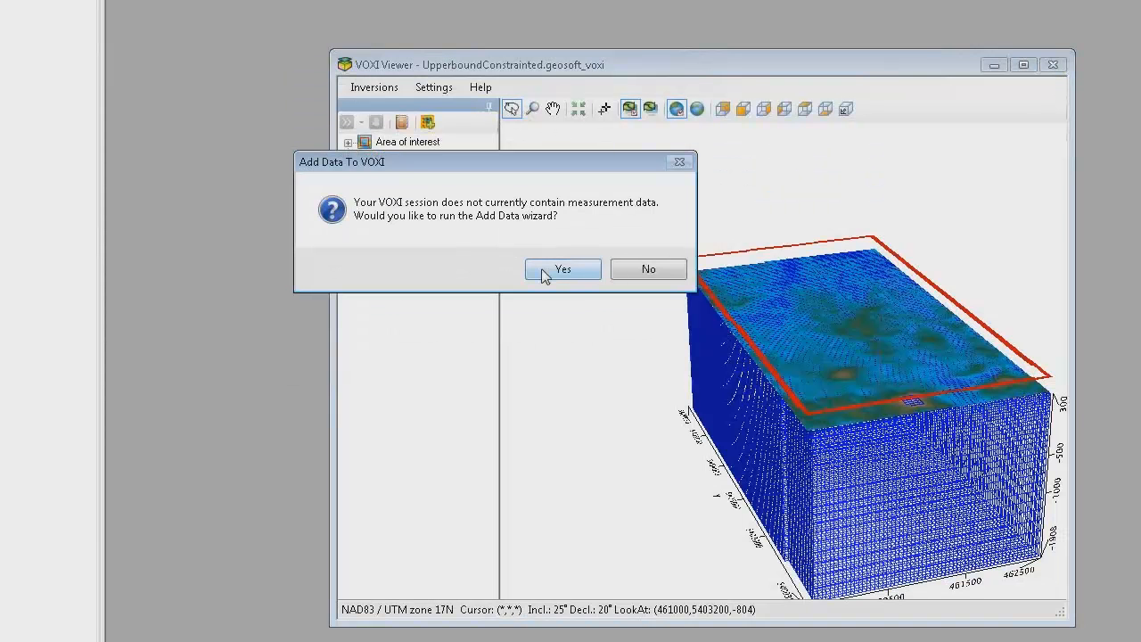
Step: Accept adding measurement data to the new VOXI and choose ReidMahaffy_DIG2.gdb as the database file
{"action": "left_click", "coordinate": [544, 269]}
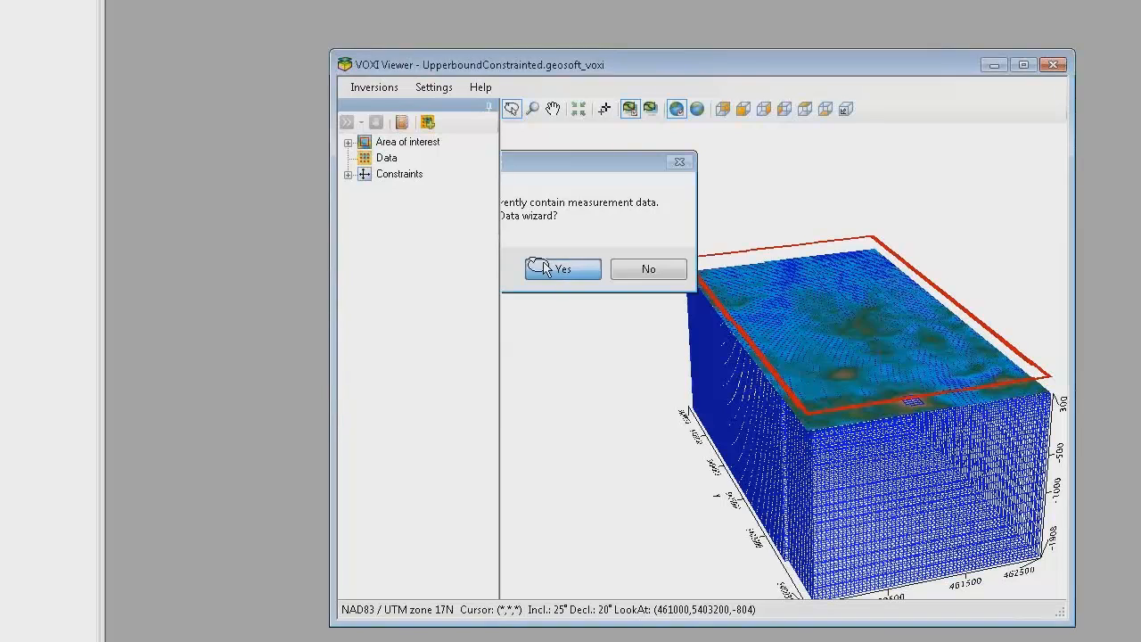
{"action": "left_click", "coordinate": [663, 121]}
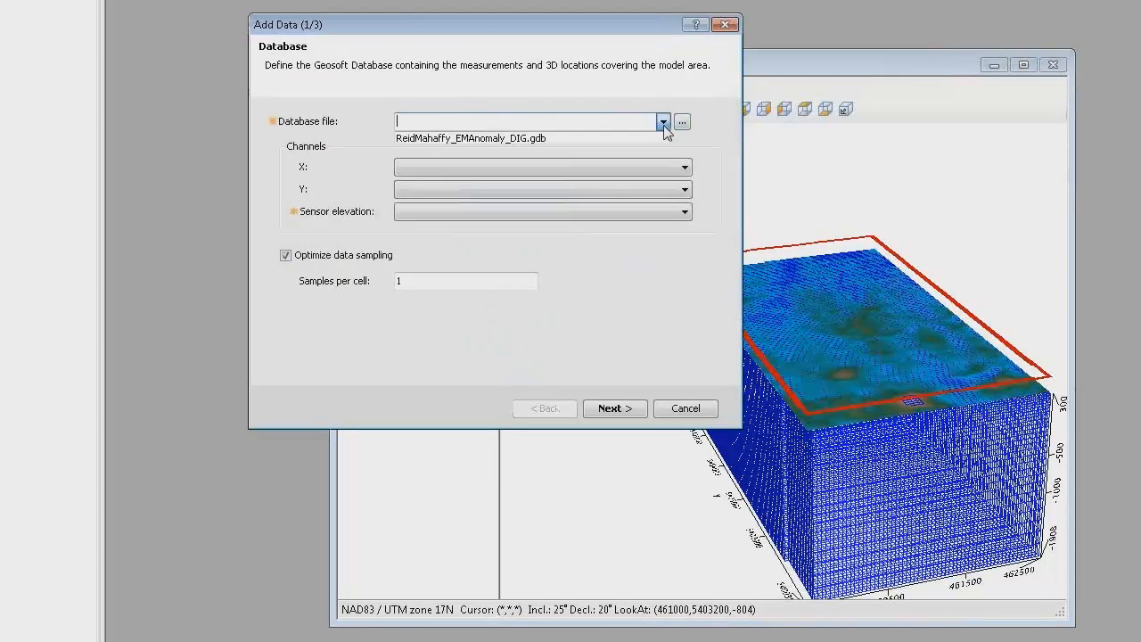
{"action": "left_click", "coordinate": [523, 141]}
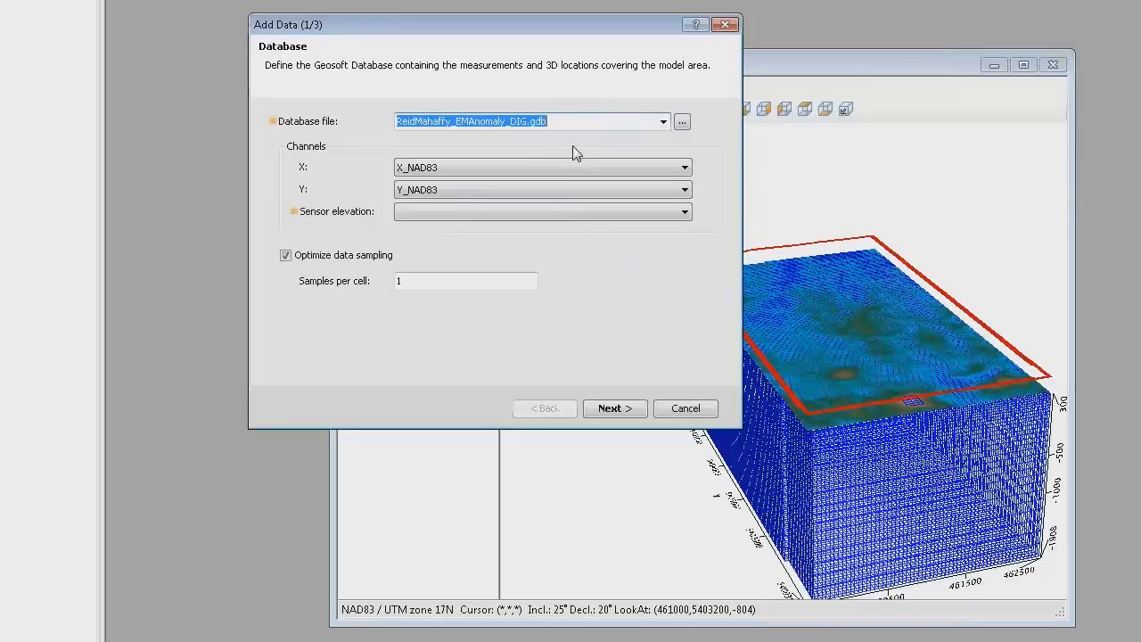
{"action": "left_click", "coordinate": [682, 122]}
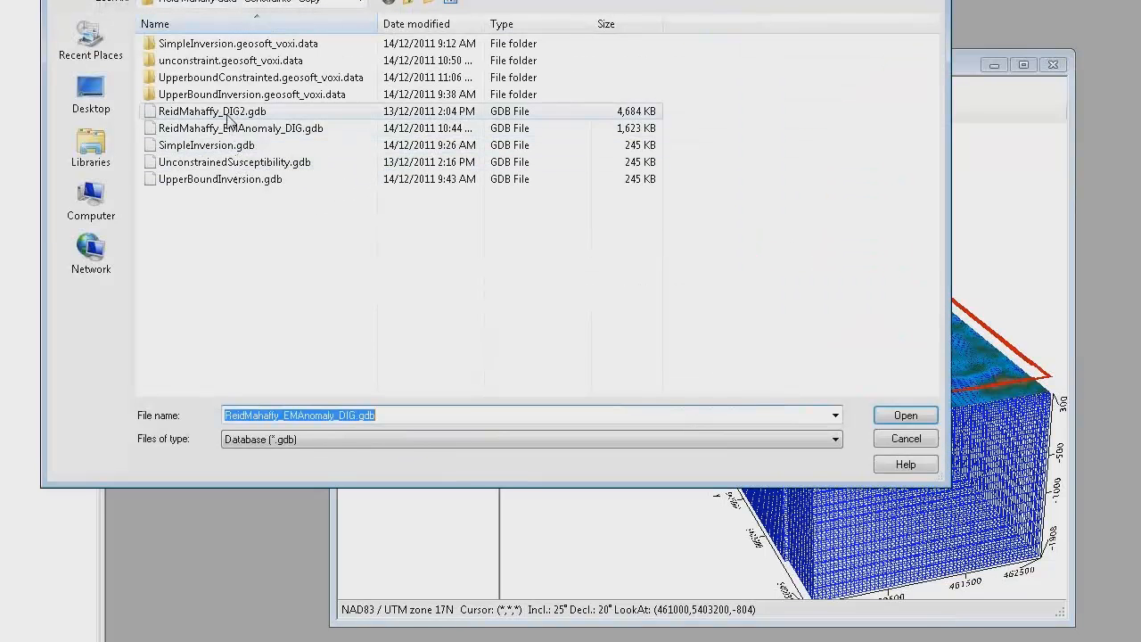
{"action": "double_click", "coordinate": [212, 111]}
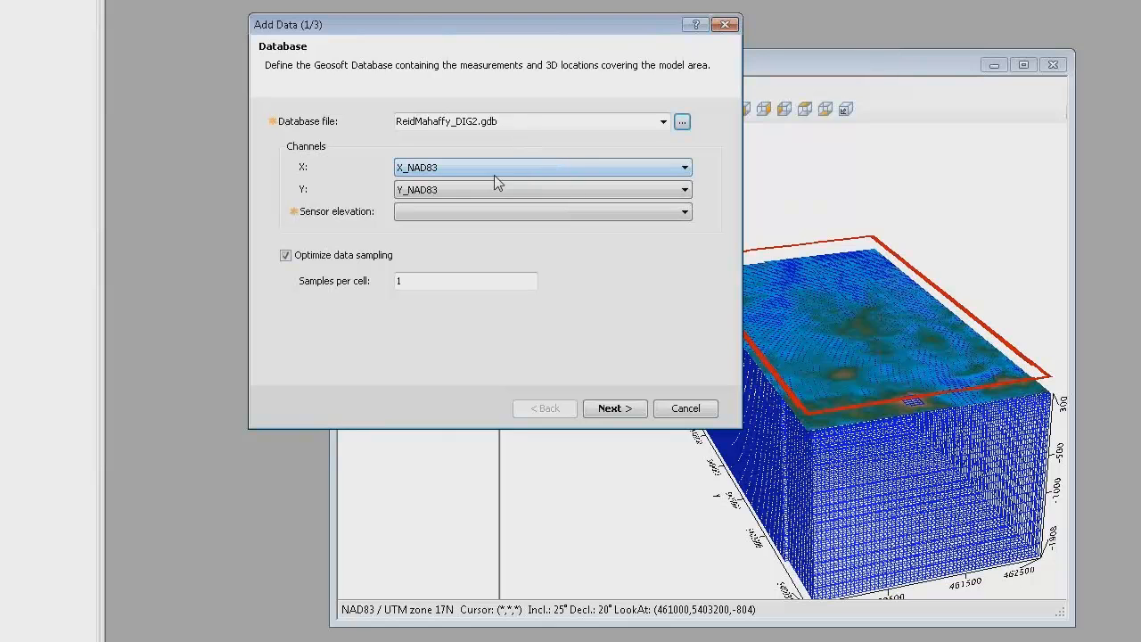
Step: Set the sensor elevation channel to gps_z_final and proceed to the measurement settings
{"action": "left_click", "coordinate": [684, 212]}
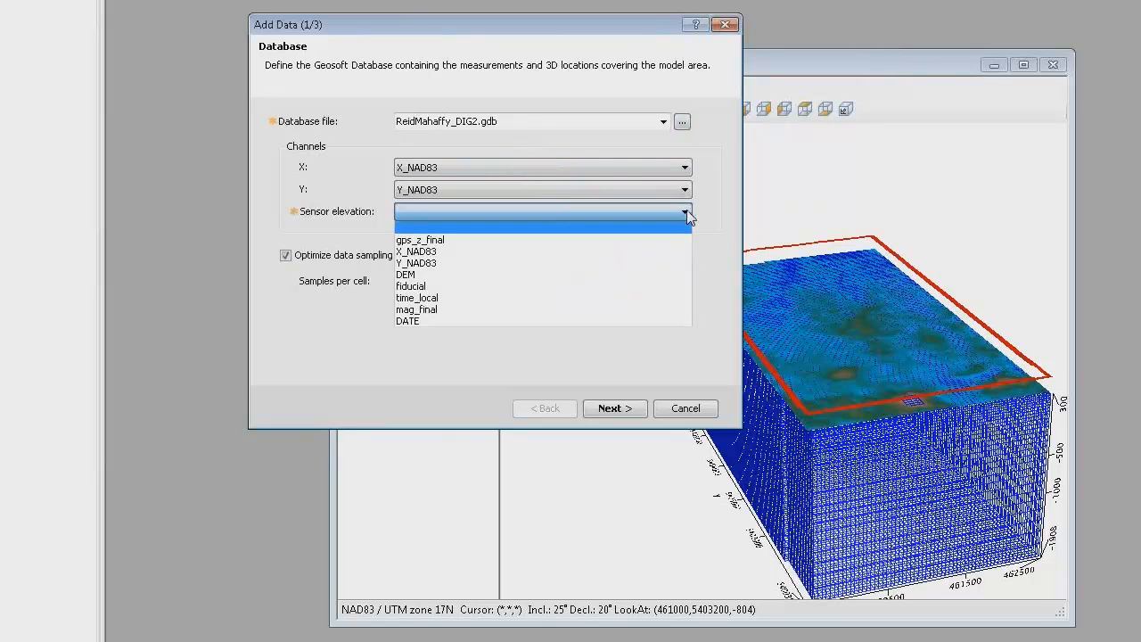
{"action": "left_click", "coordinate": [436, 242]}
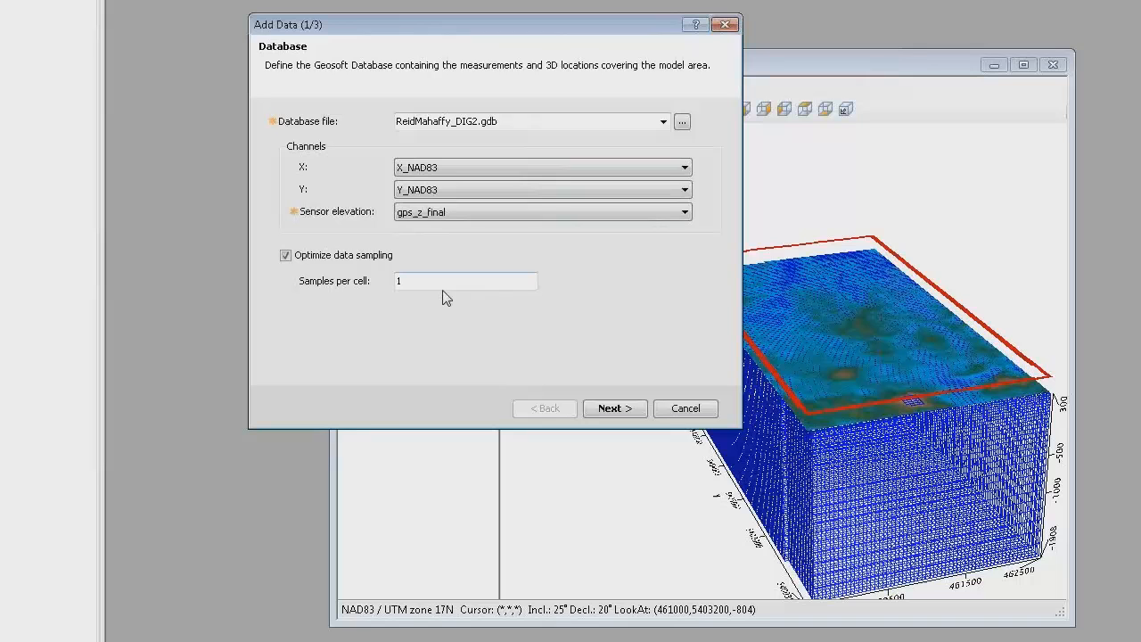
{"action": "left_click", "coordinate": [621, 411]}
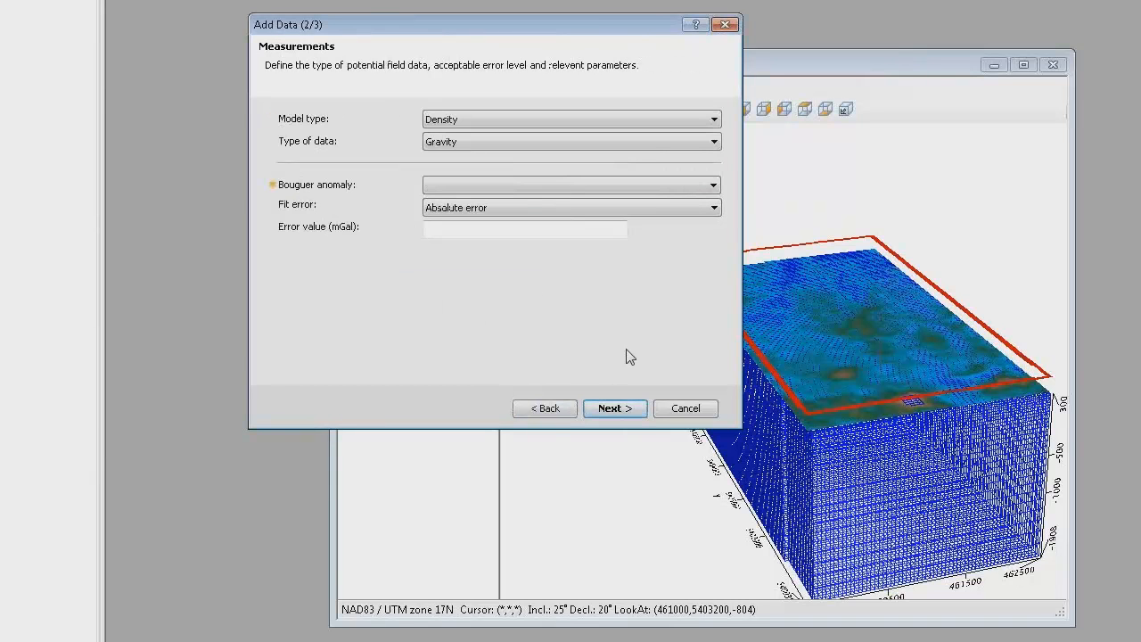
Step: Set the measurement model type to Susceptibility and use mag_final as the magnetic field data
{"action": "left_click", "coordinate": [716, 121]}
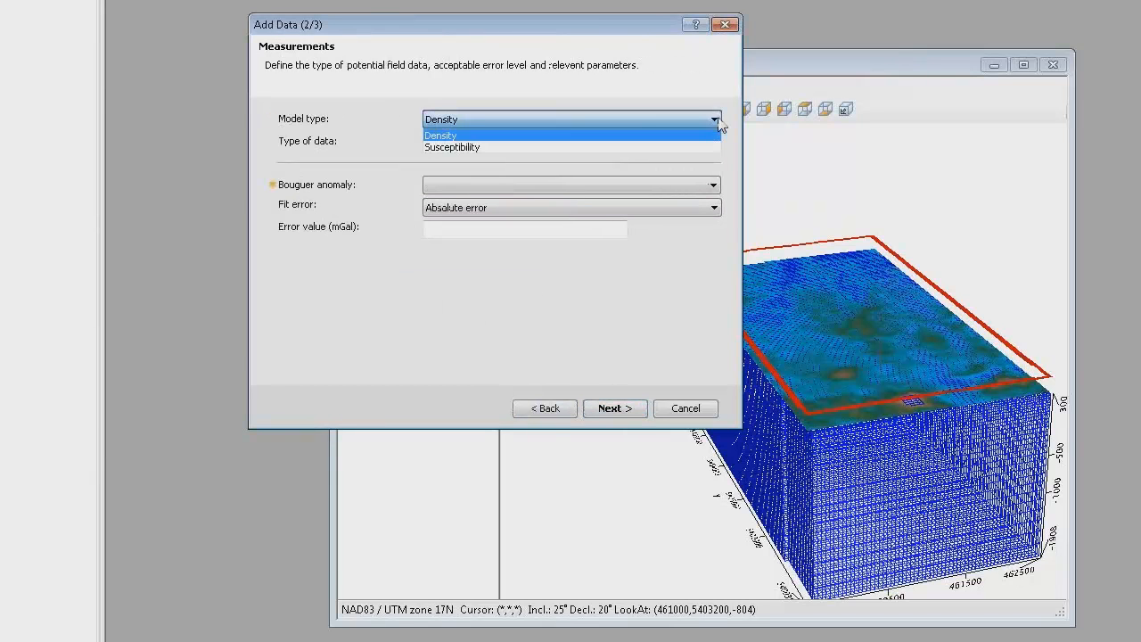
{"action": "left_click", "coordinate": [474, 147]}
{"action": "left_click", "coordinate": [713, 184]}
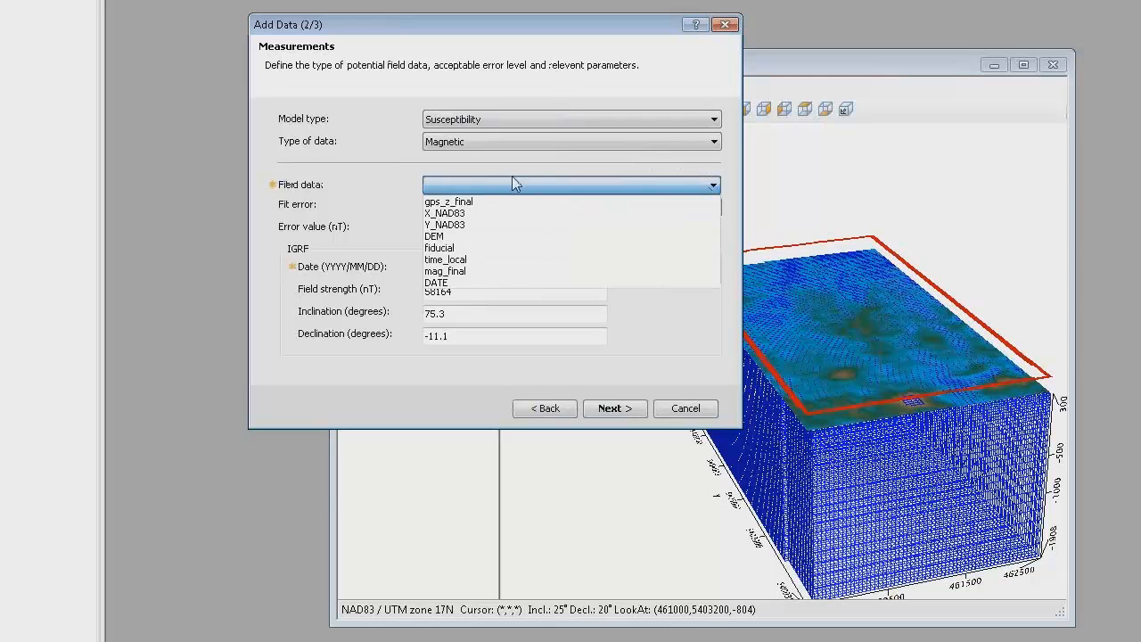
{"action": "left_click", "coordinate": [466, 272]}
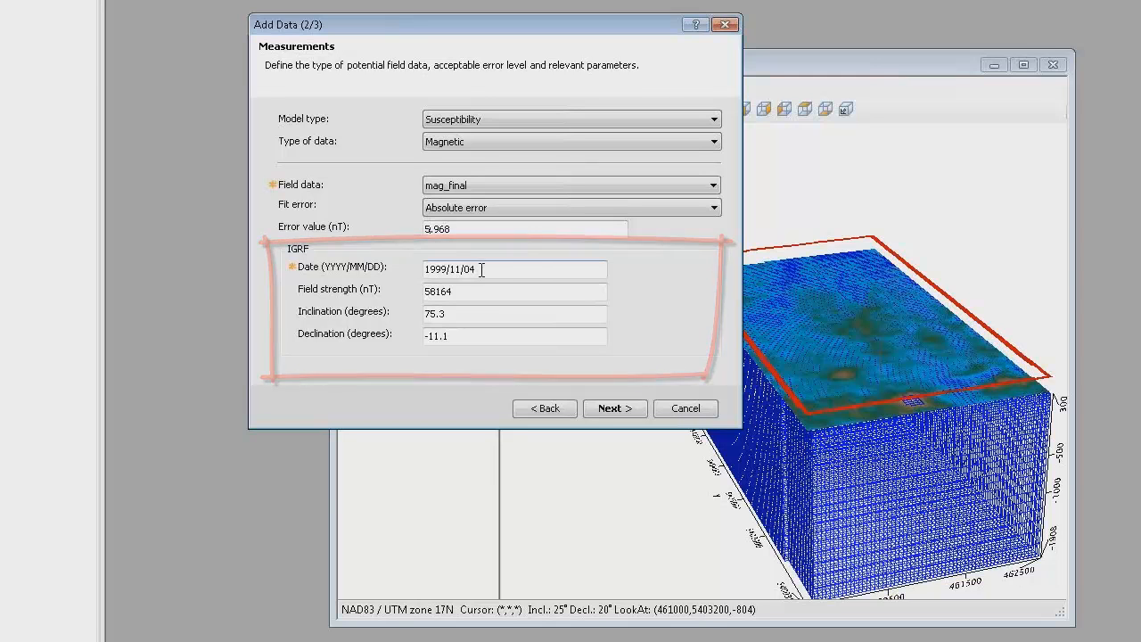
Step: Proceed to the background settings, choose no background removal and finish adding the magnetic data
{"action": "left_click", "coordinate": [609, 409]}
{"action": "left_click", "coordinate": [274, 146]}
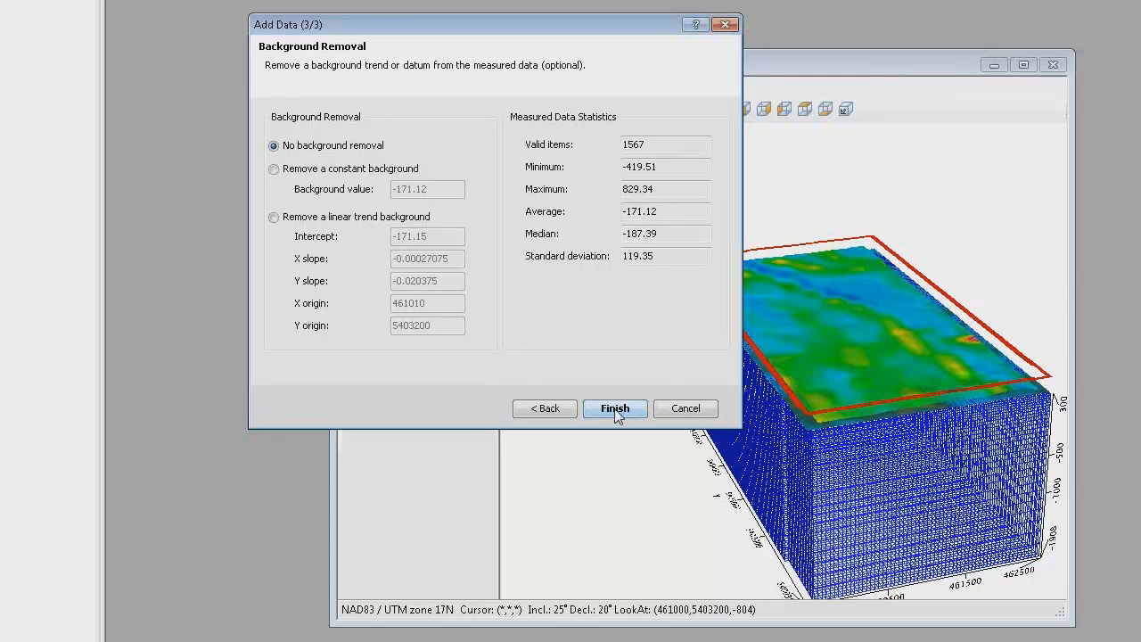
{"action": "left_click", "coordinate": [614, 410]}
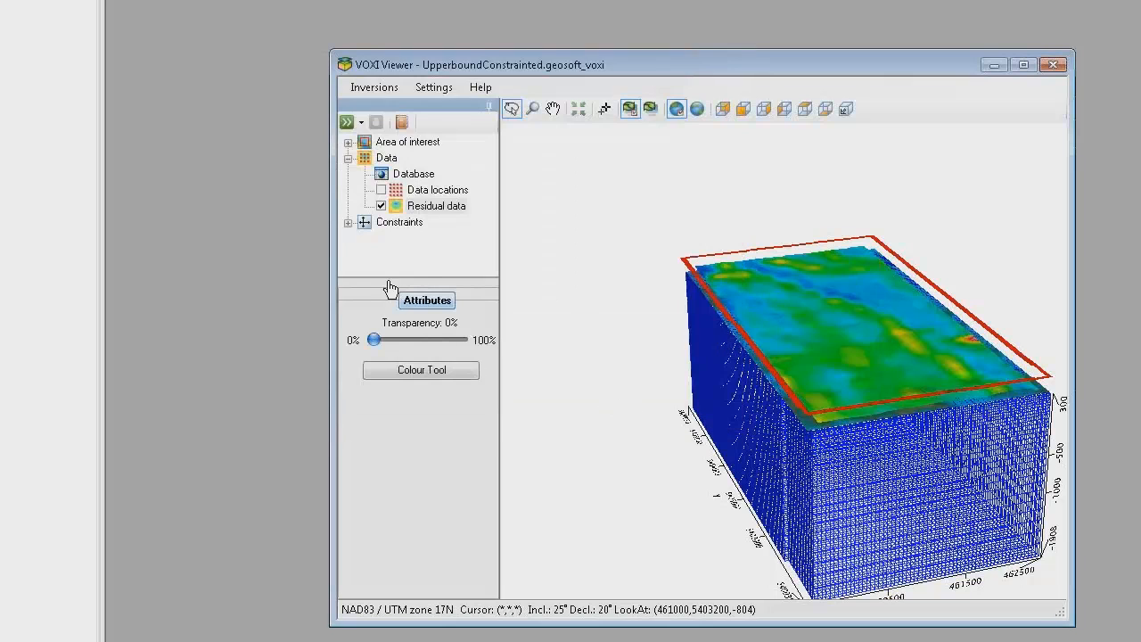
Step: Set the Upper bound constraint to the Voxel type, using Upper5.geosoft_voxel as its file
{"action": "left_click", "coordinate": [348, 222]}
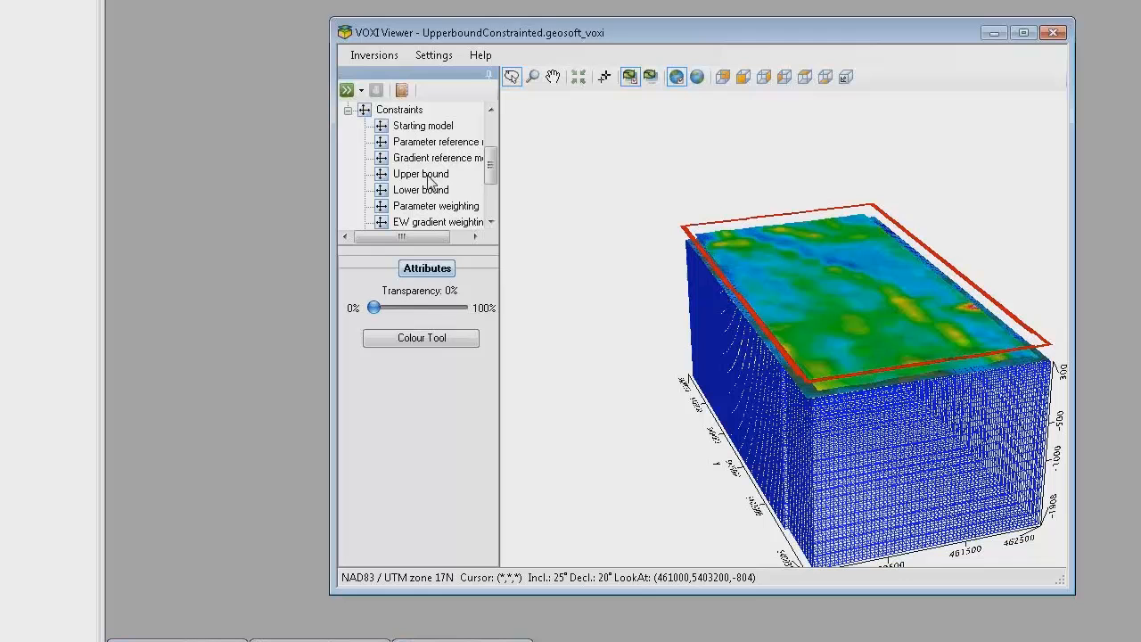
{"action": "right_click", "coordinate": [431, 178]}
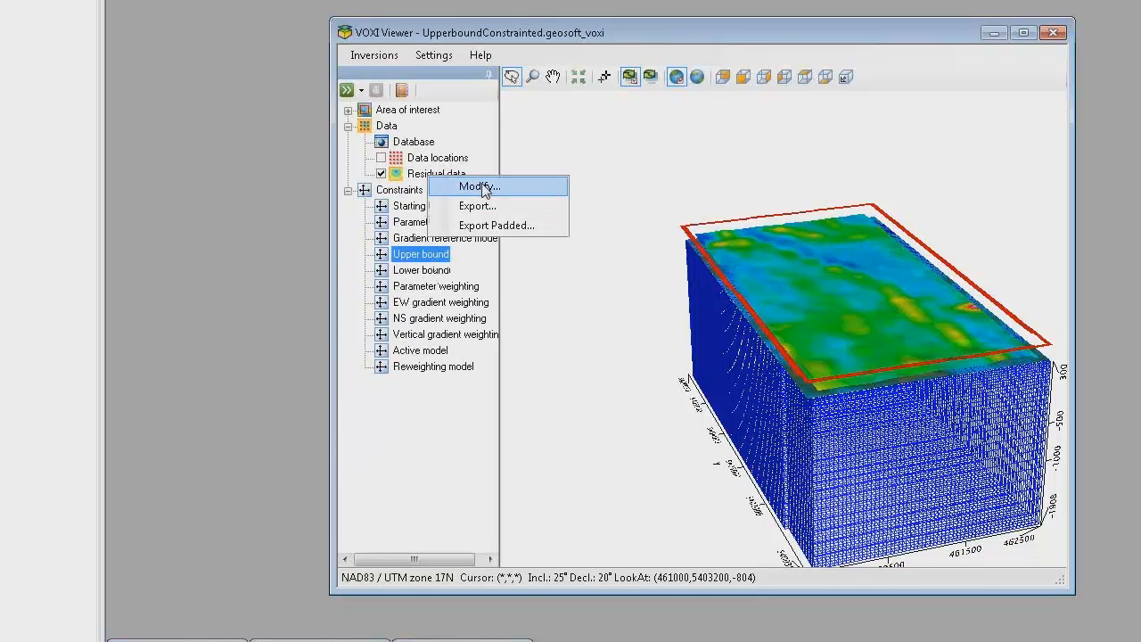
{"action": "left_click", "coordinate": [482, 189]}
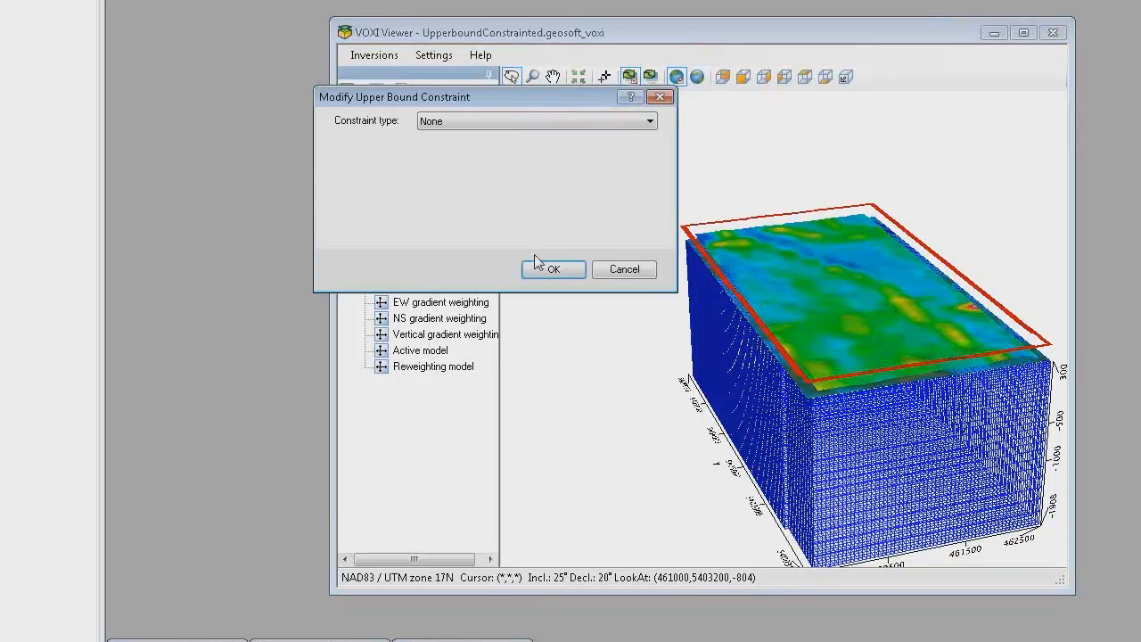
{"action": "left_click", "coordinate": [650, 122]}
{"action": "left_click", "coordinate": [464, 159]}
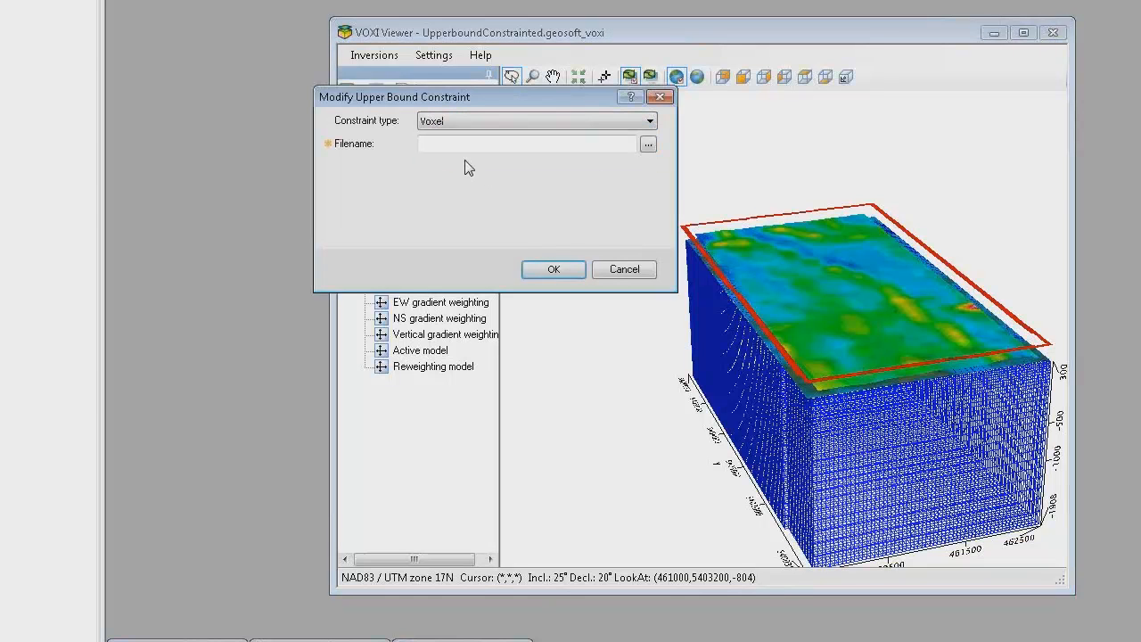
{"action": "left_click", "coordinate": [650, 146]}
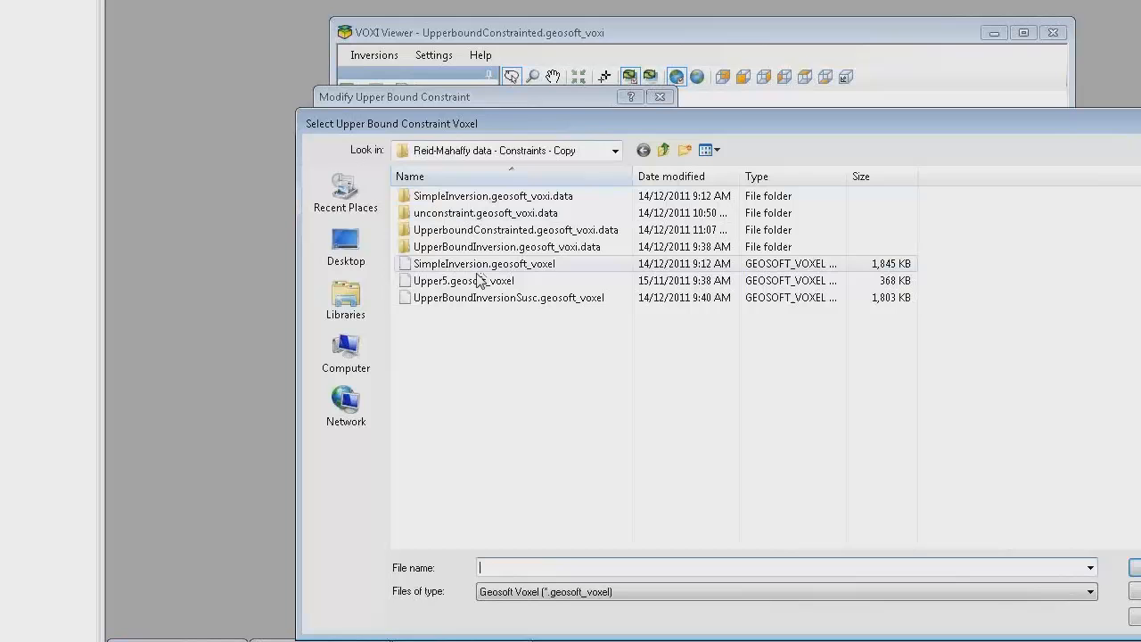
{"action": "left_click", "coordinate": [465, 283]}
{"action": "left_click", "coordinate": [1135, 568]}
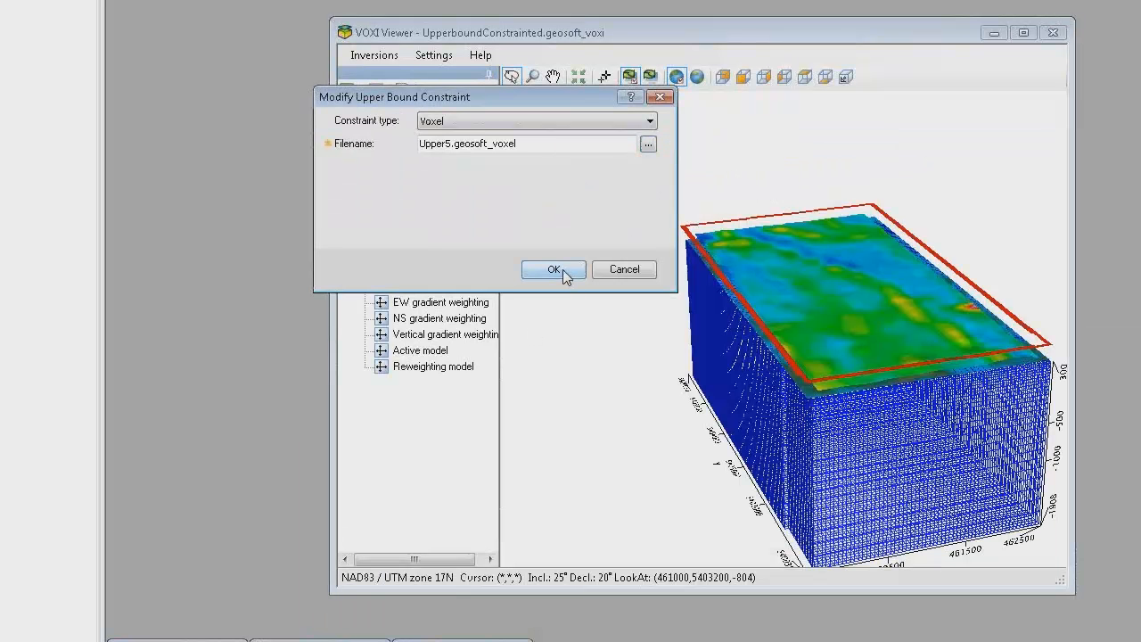
{"action": "left_click", "coordinate": [551, 270]}
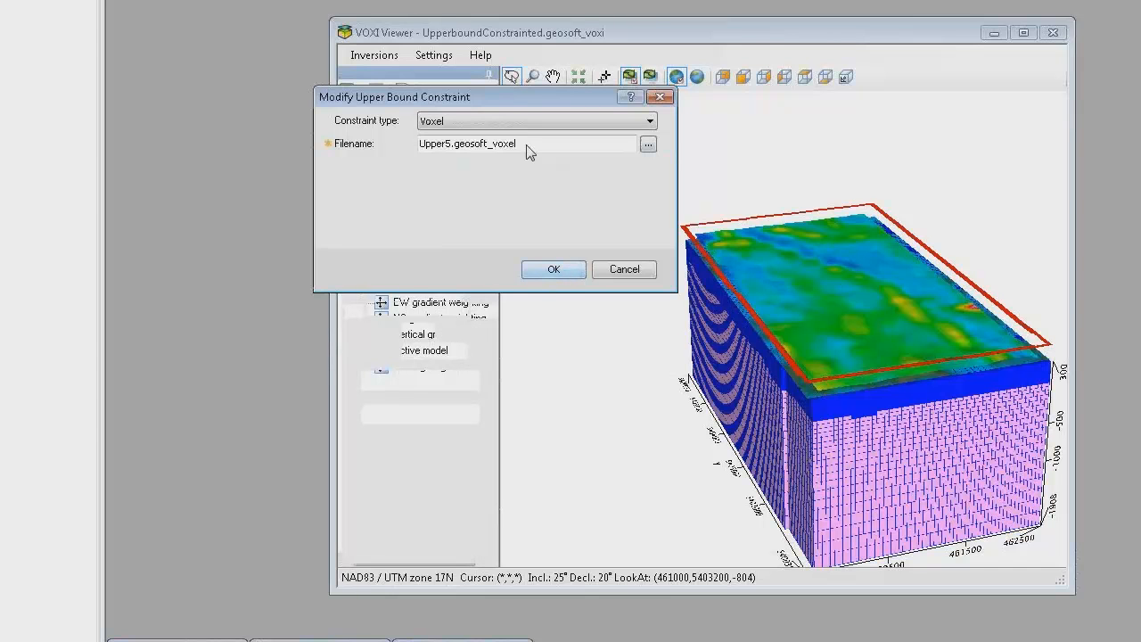
Step: Hide the mesh in the area of interest and inspect the upper bound voxel from the side
{"action": "left_click", "coordinate": [348, 110]}
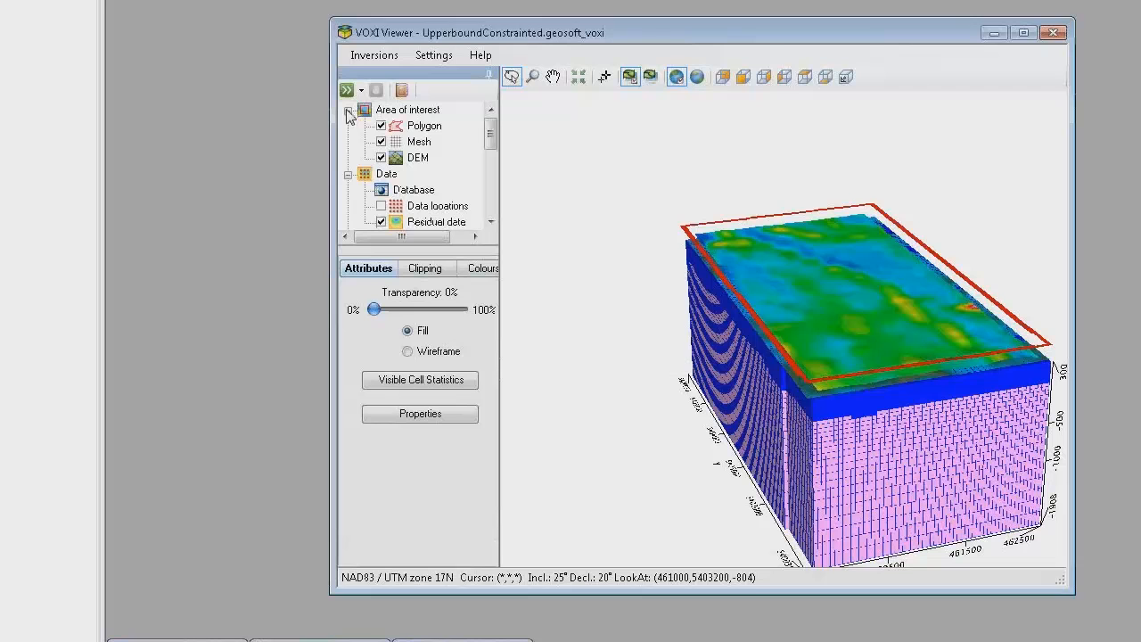
{"action": "left_click", "coordinate": [382, 142]}
{"action": "left_click_drag", "start_coordinate": [805, 480], "coordinate": [944, 432]}
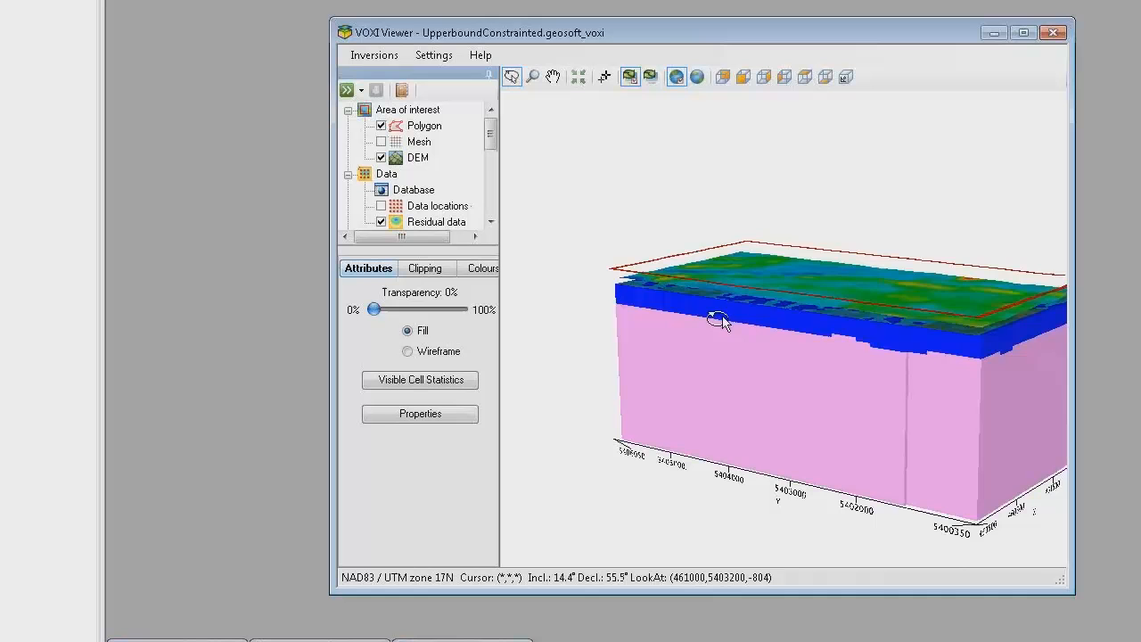
{"action": "left_click_drag", "start_coordinate": [869, 344], "coordinate": [935, 357]}
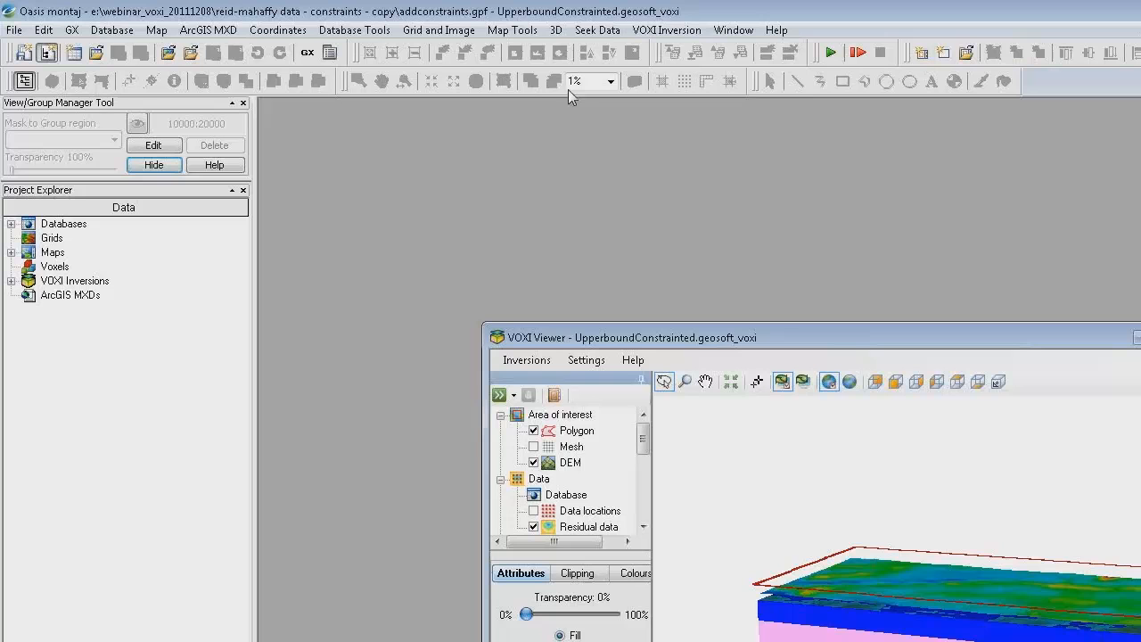
{"action": "left_click", "coordinate": [111, 29]}
{"action": "left_click", "coordinate": [127, 69]}
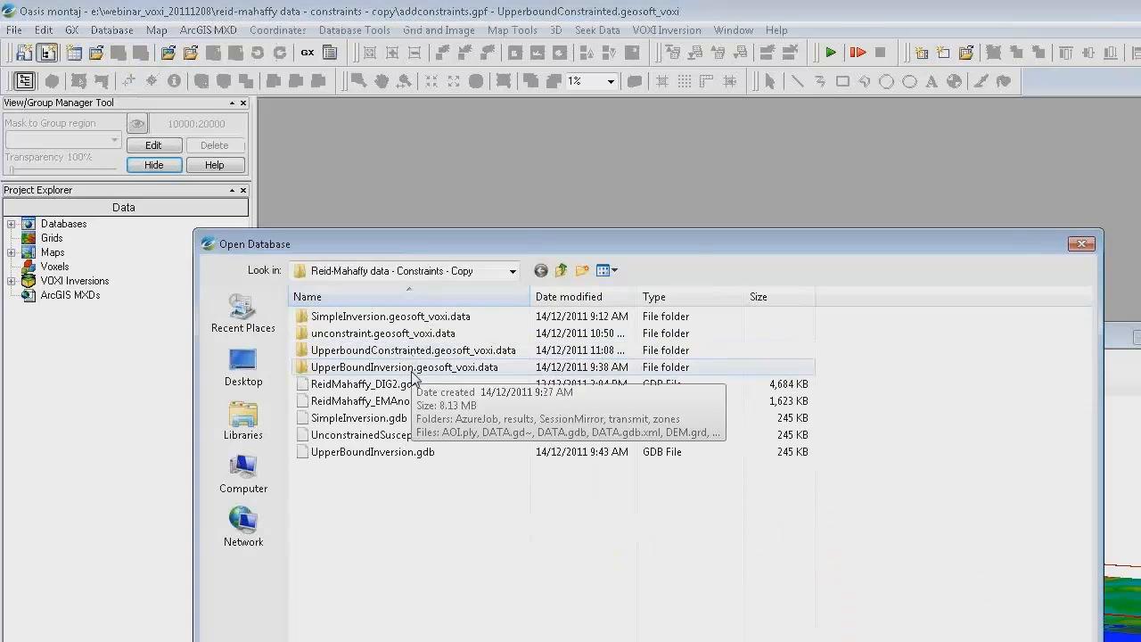
{"action": "left_click", "coordinate": [1080, 244]}
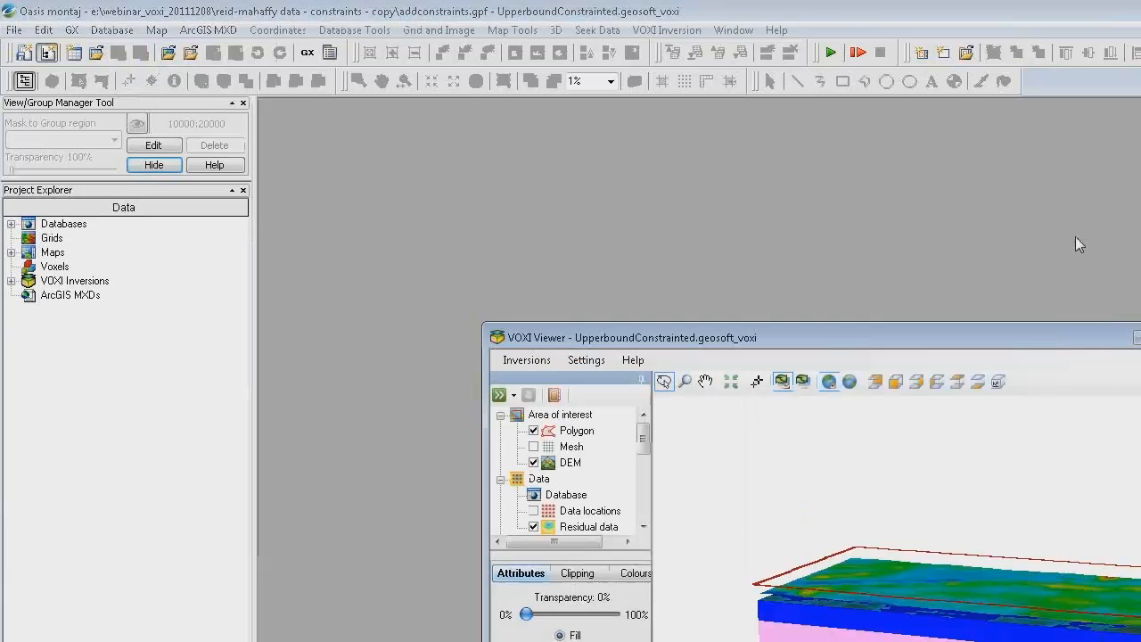
Step: Examine the voxel properties and statistics of SimpleInversion.geosoft_voxel
{"action": "left_click", "coordinate": [555, 31]}
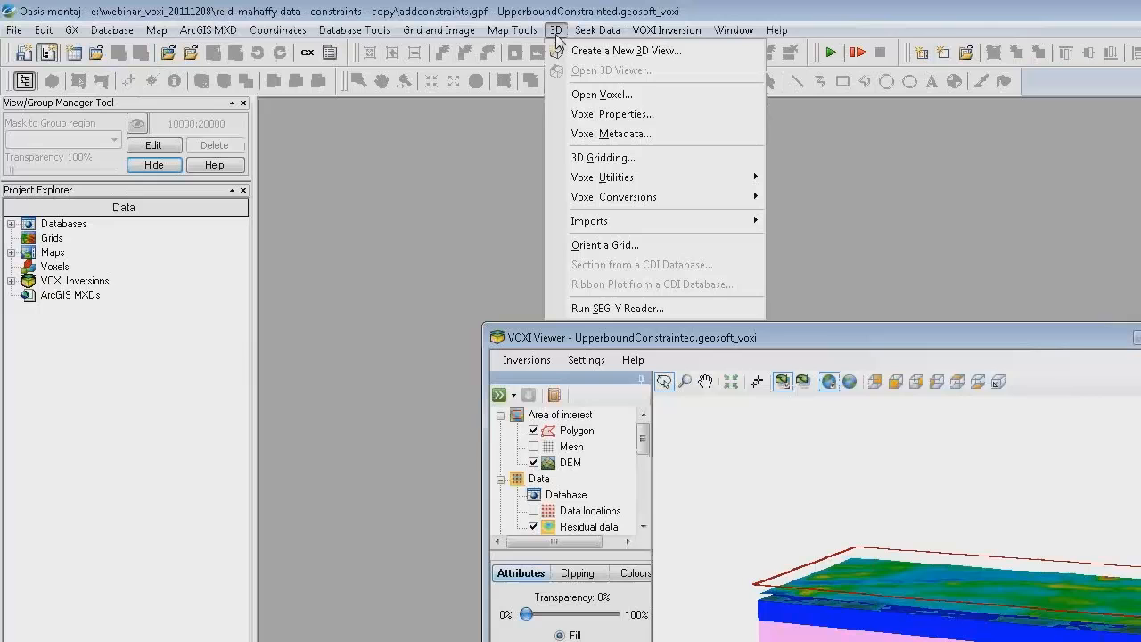
{"action": "left_click", "coordinate": [602, 114]}
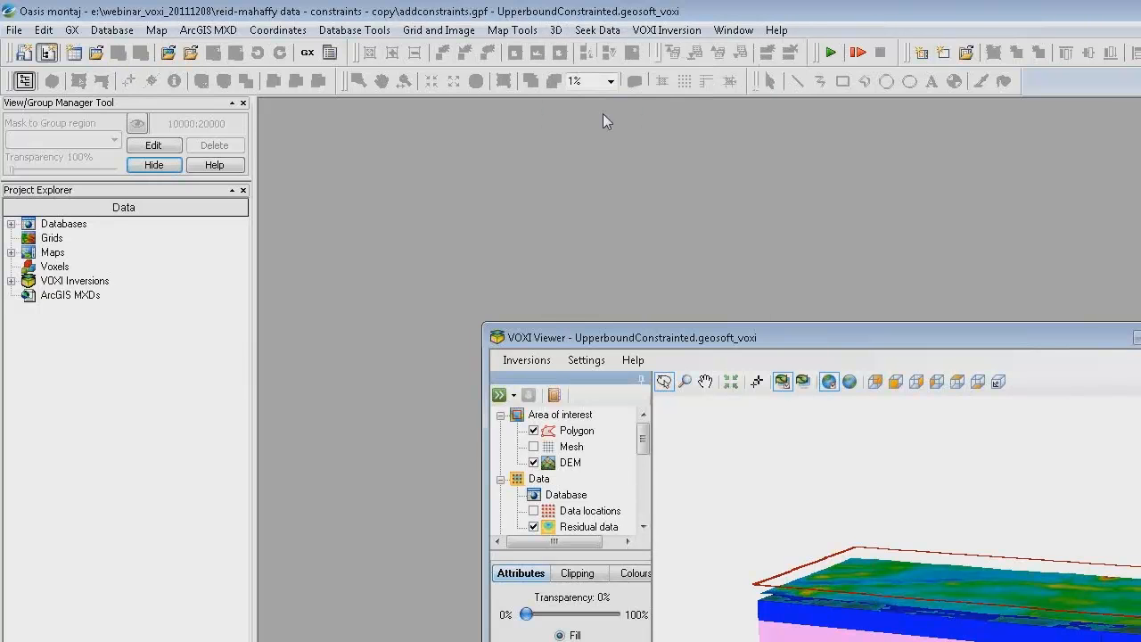
{"action": "left_click", "coordinate": [784, 484]}
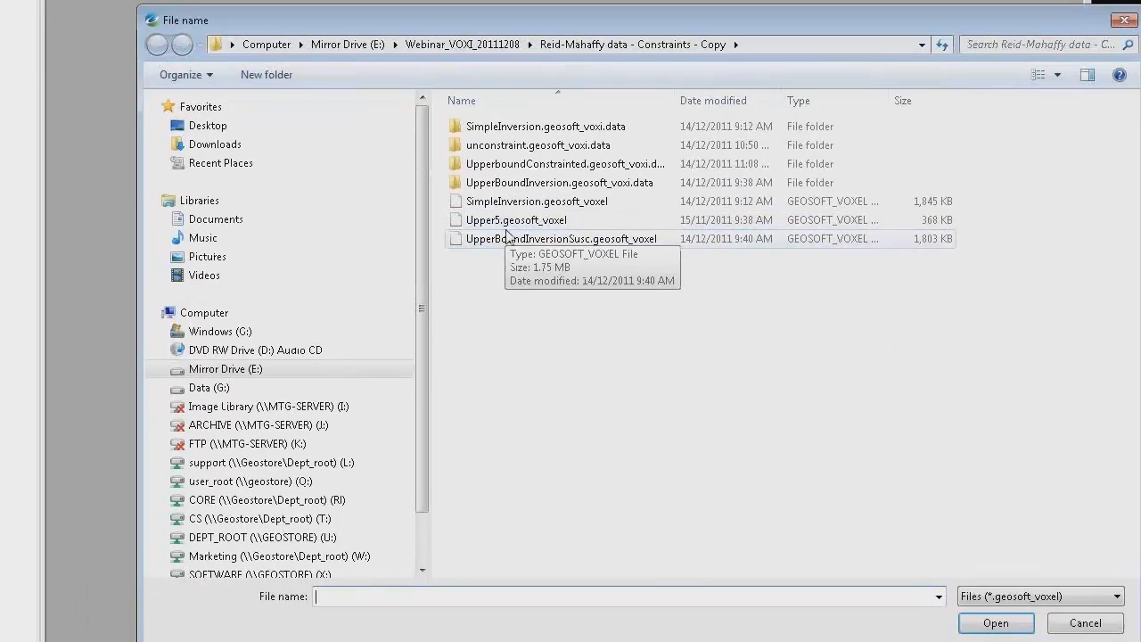
{"action": "double_click", "coordinate": [510, 210]}
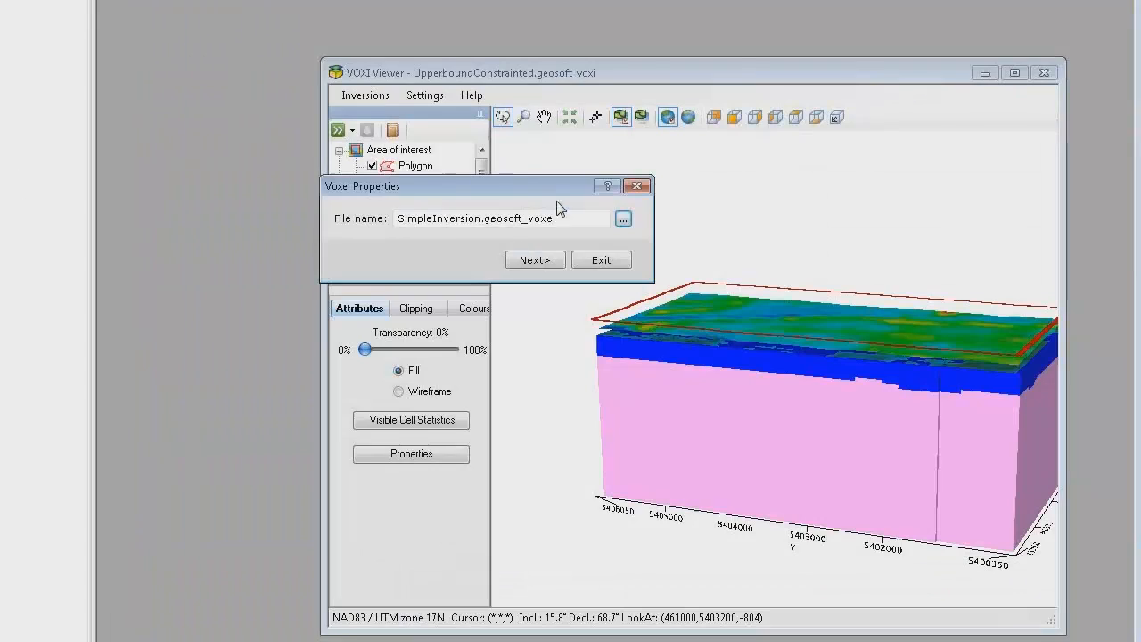
{"action": "left_click", "coordinate": [538, 260]}
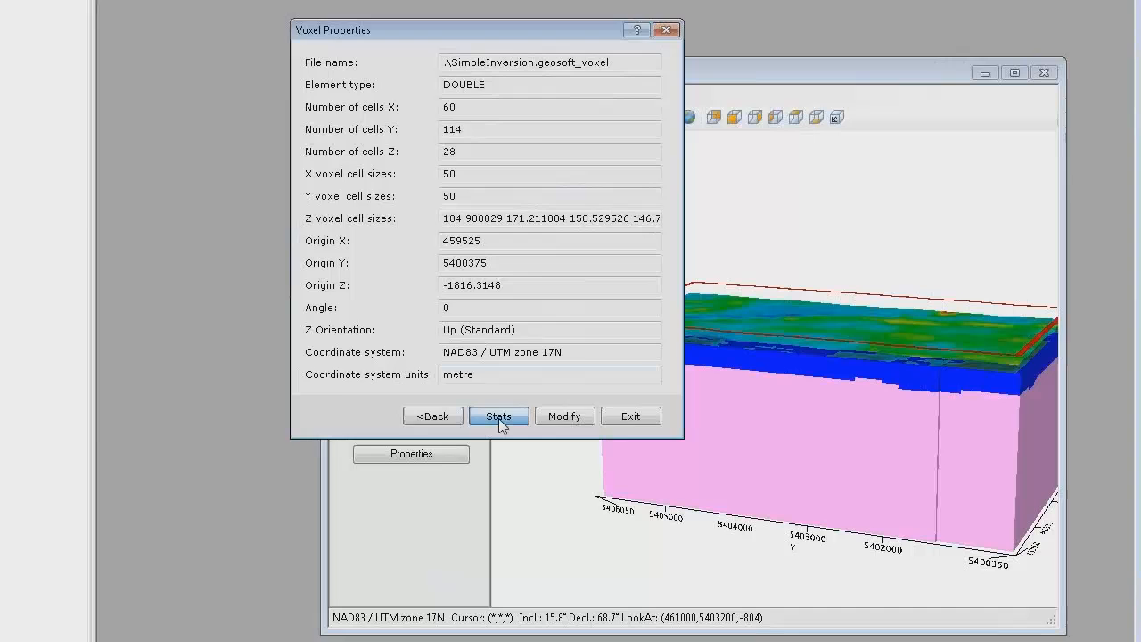
{"action": "left_click", "coordinate": [498, 417]}
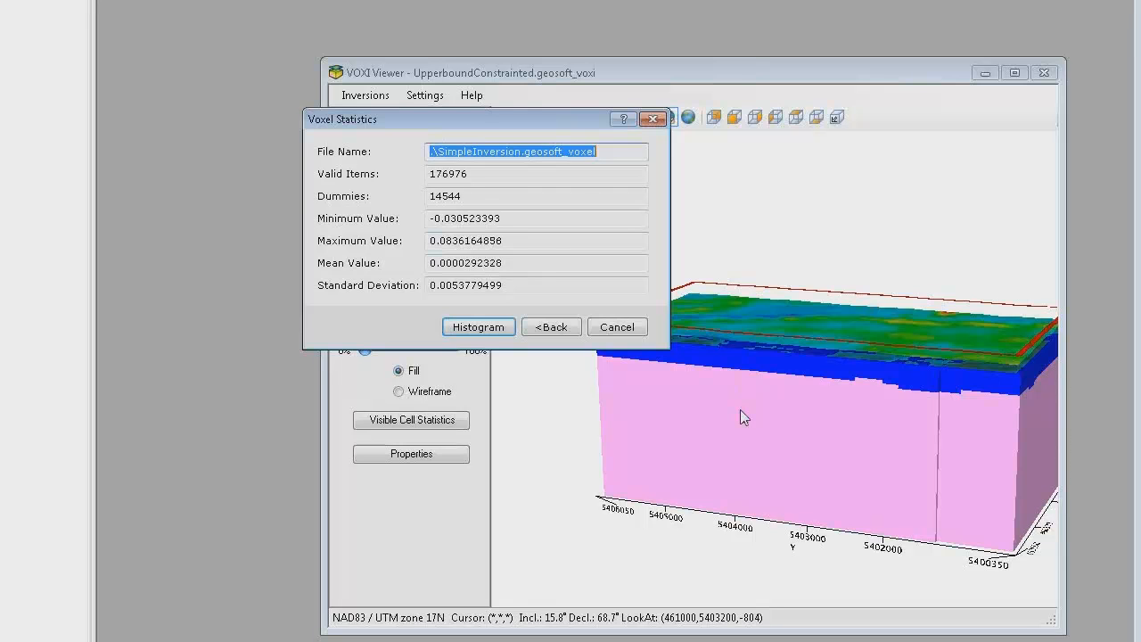
{"action": "left_click", "coordinate": [620, 328]}
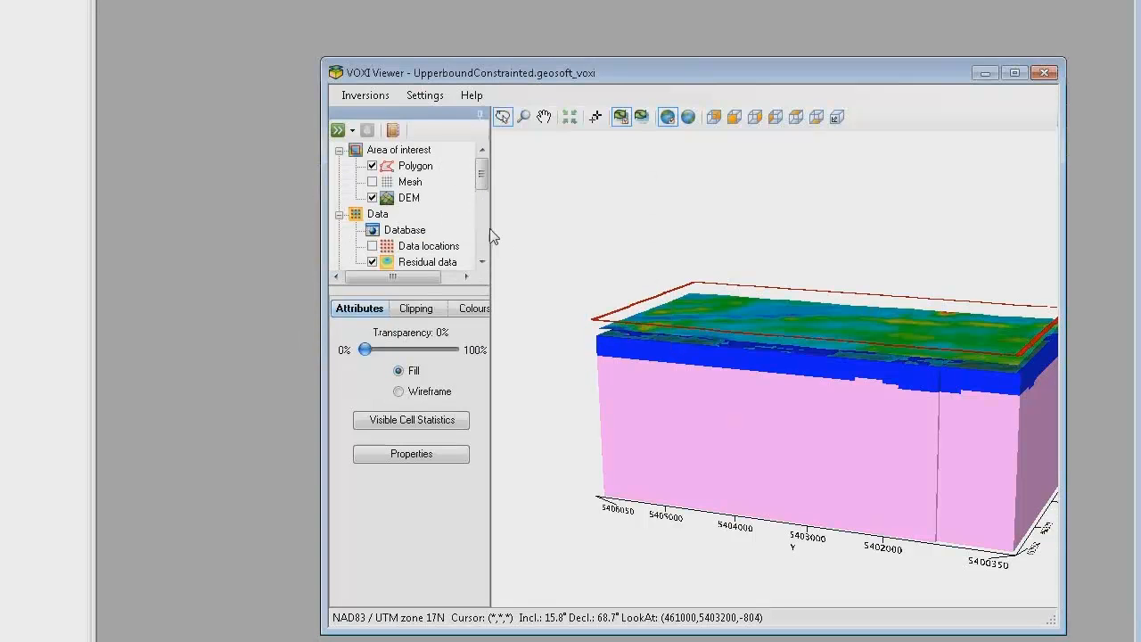
Step: Run the inversion of the UpperboundConstrainted VOXI, accepting the required tokens
{"action": "left_click", "coordinate": [352, 130]}
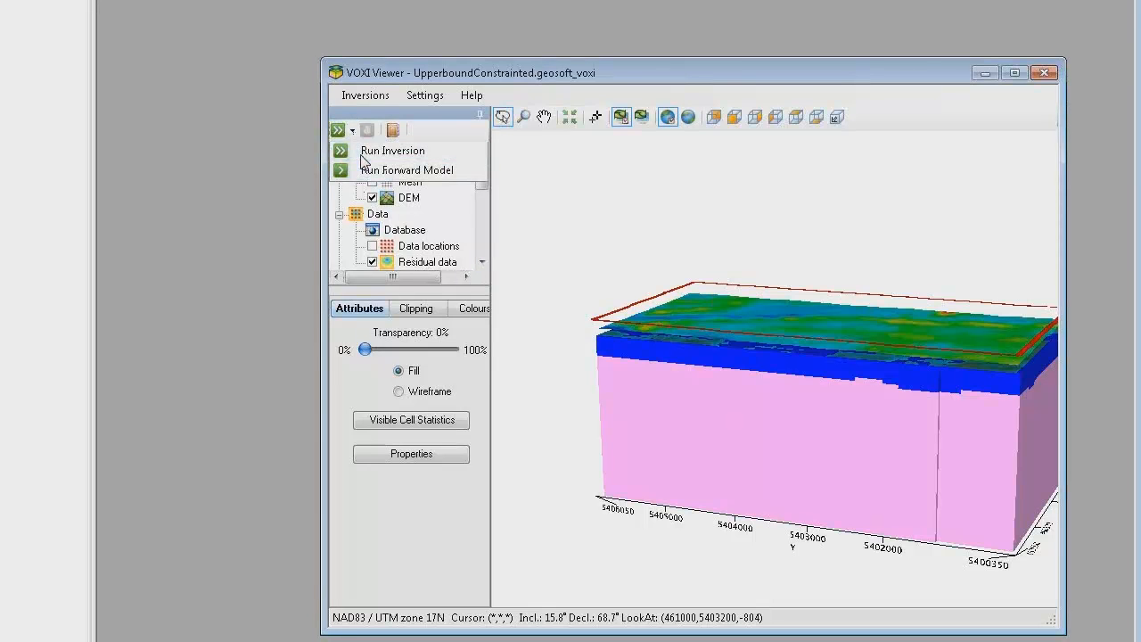
{"action": "left_click", "coordinate": [365, 150]}
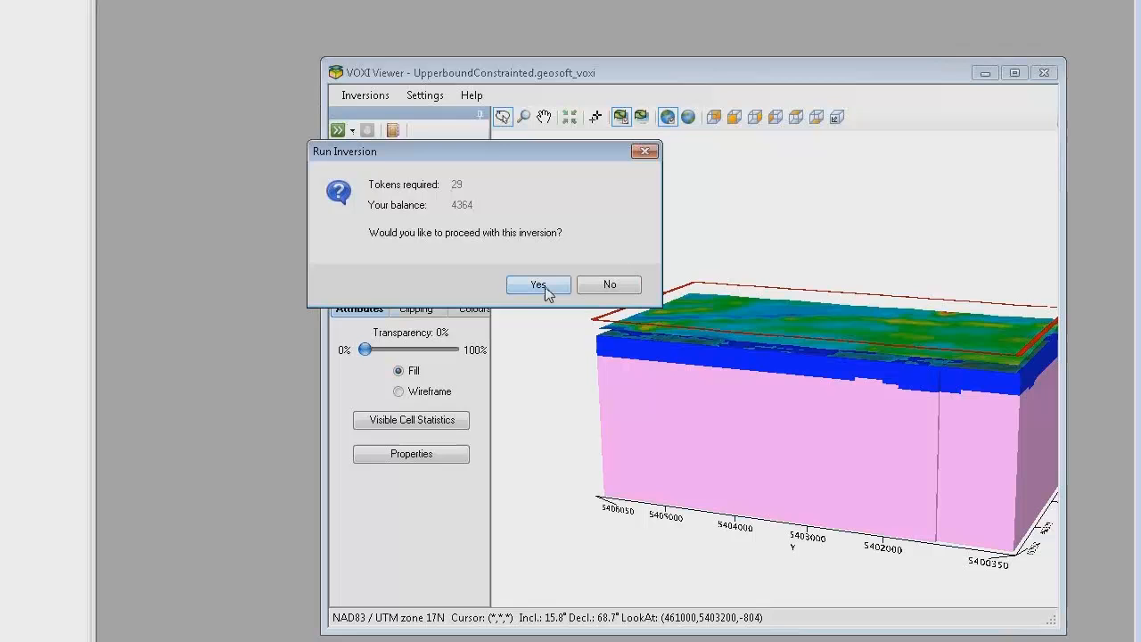
{"action": "left_click", "coordinate": [544, 287]}
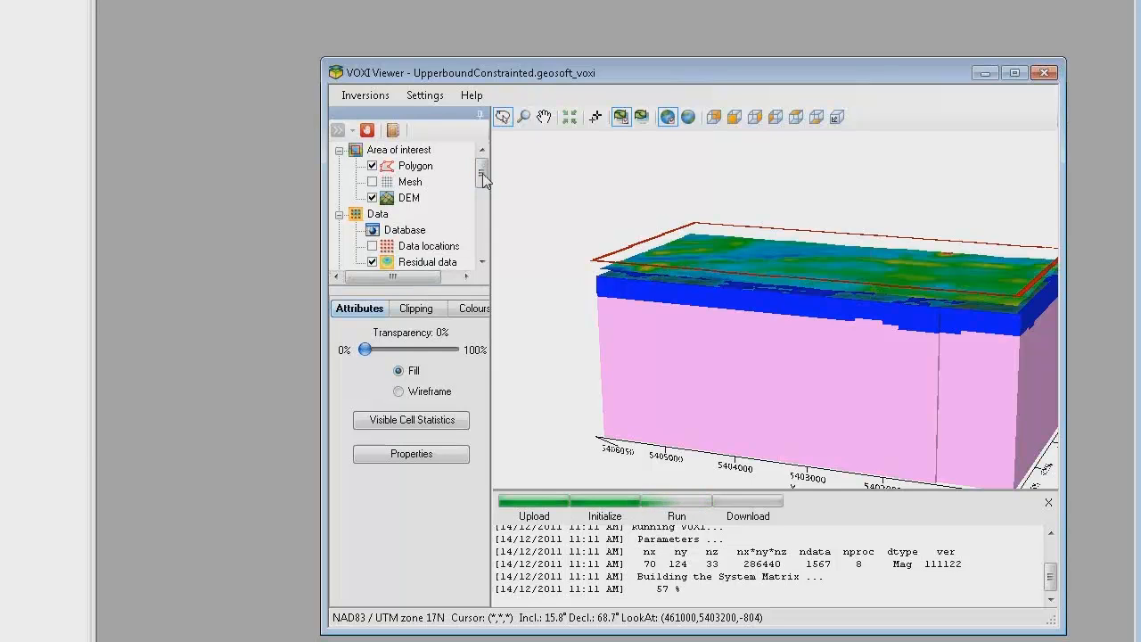
{"action": "left_click_drag", "start_coordinate": [482, 184], "coordinate": [484, 217]}
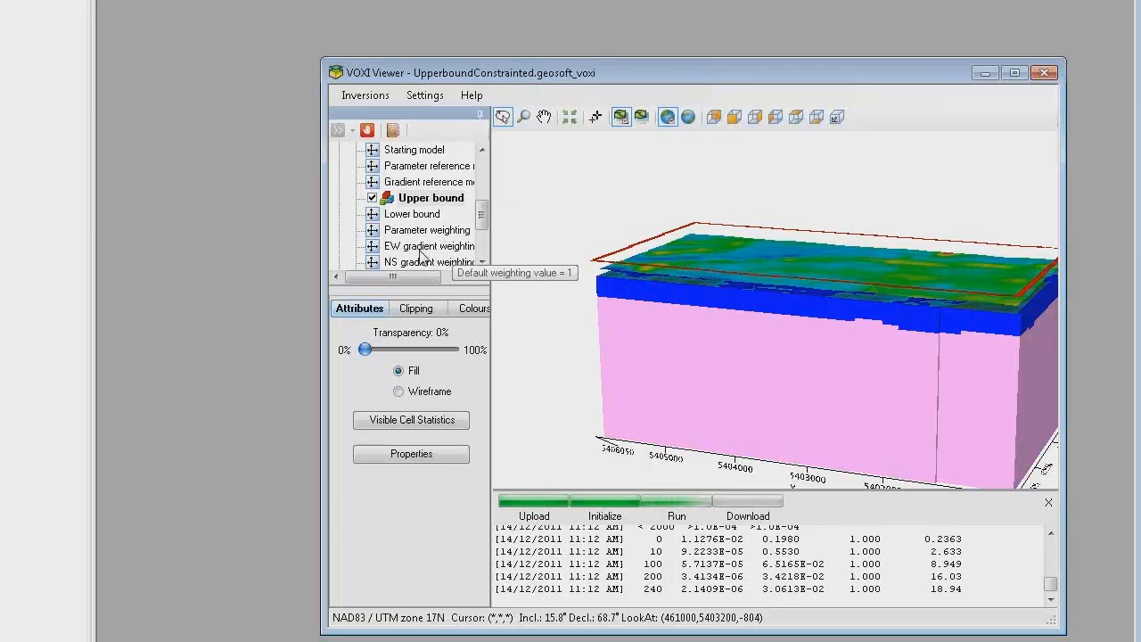
{"action": "left_click_drag", "start_coordinate": [482, 221], "coordinate": [485, 234]}
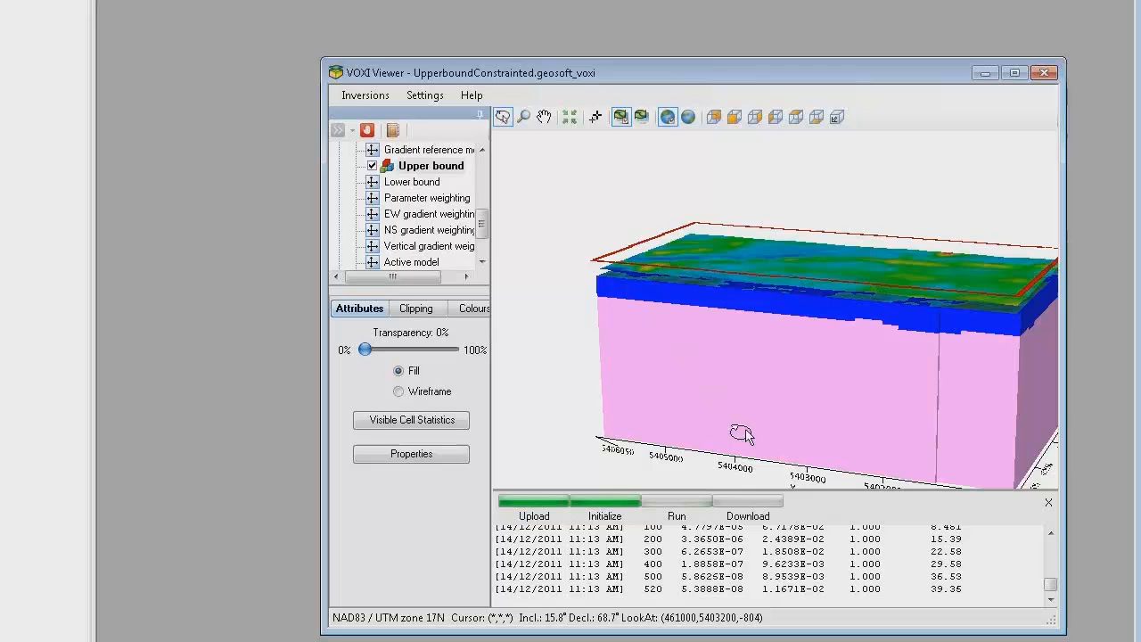
{"action": "left_click_drag", "start_coordinate": [484, 226], "coordinate": [484, 245]}
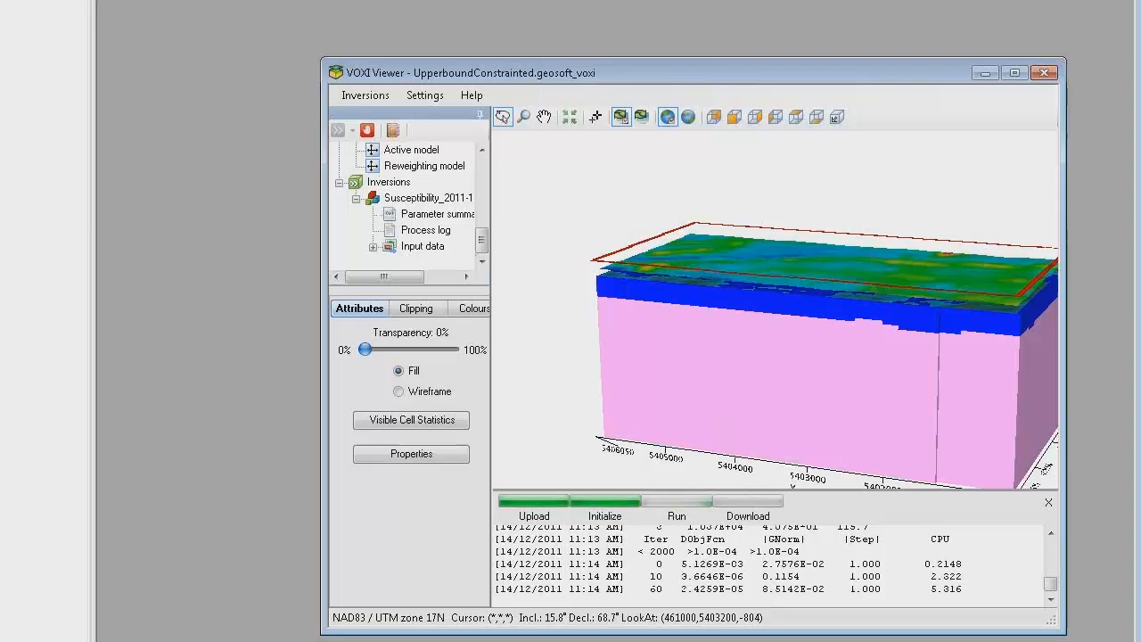
Step: Restore the minimized 3D viewer of UnconstrainedSusceptibility.map and bring the UpperboundConstrainted VOXI viewer back to the front
{"action": "right_click", "coordinate": [240, 641]}
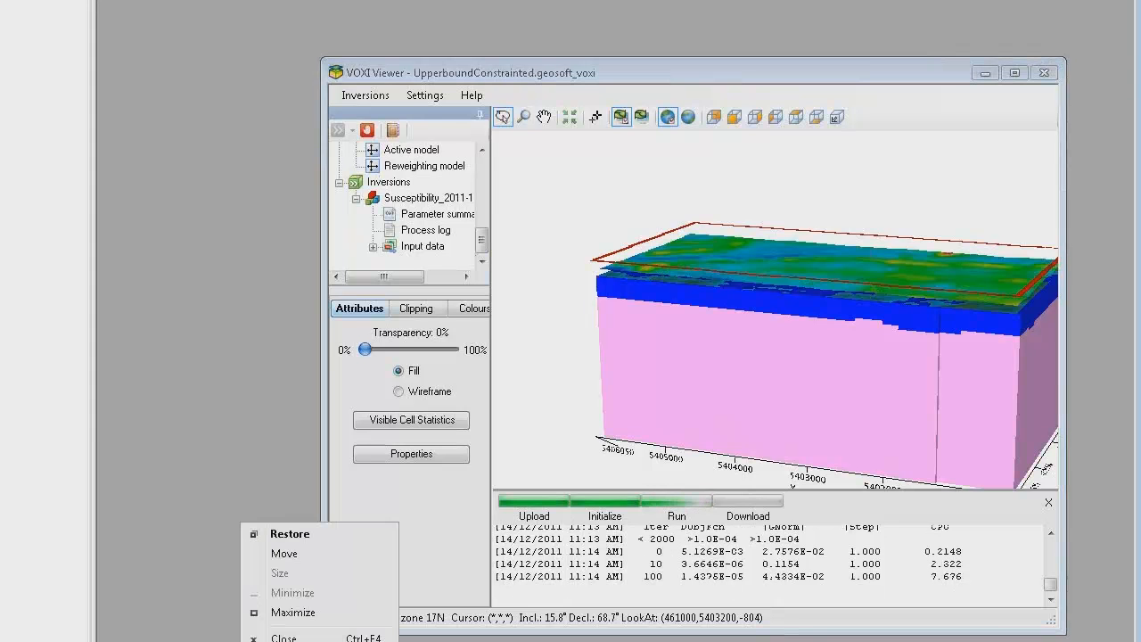
{"action": "left_click", "coordinate": [276, 537]}
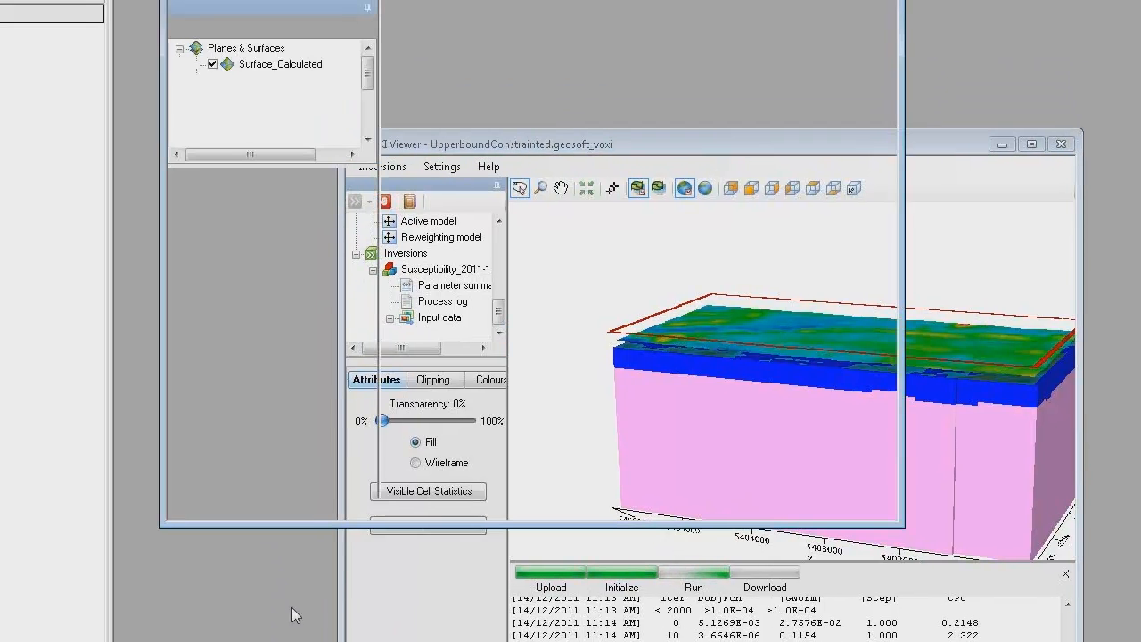
{"action": "left_click", "coordinate": [937, 71]}
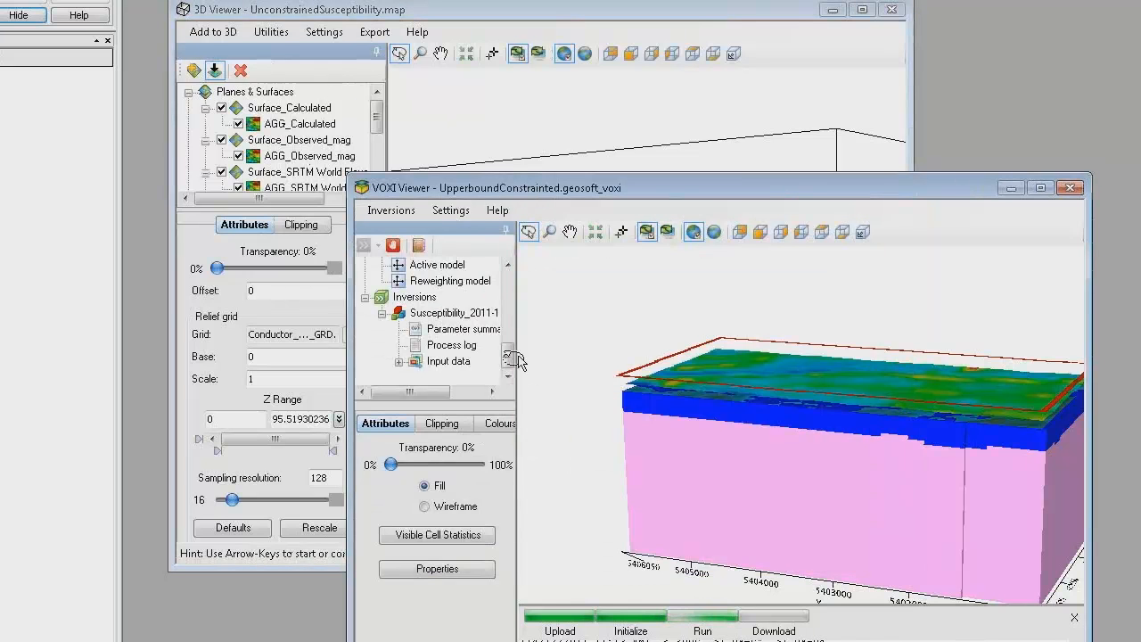
Step: Hide the upper bound constraint voxel and display the new susceptibility inversion model, viewing it from the side
{"action": "left_click_drag", "start_coordinate": [501, 350], "coordinate": [507, 328]}
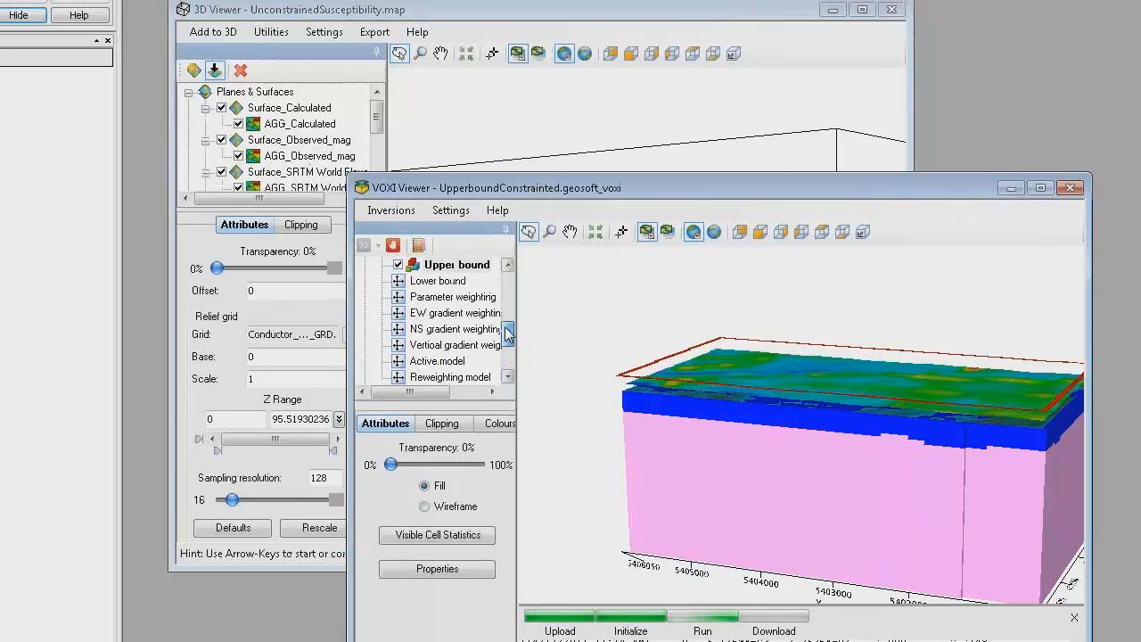
{"action": "left_click", "coordinate": [399, 265]}
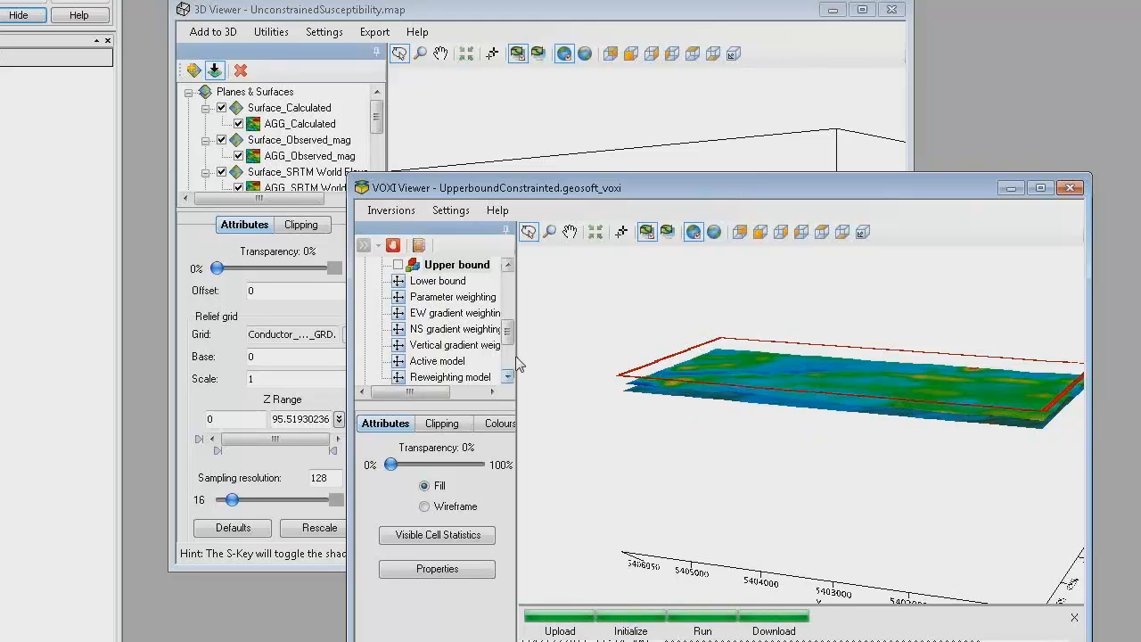
{"action": "left_click_drag", "start_coordinate": [507, 336], "coordinate": [508, 361]}
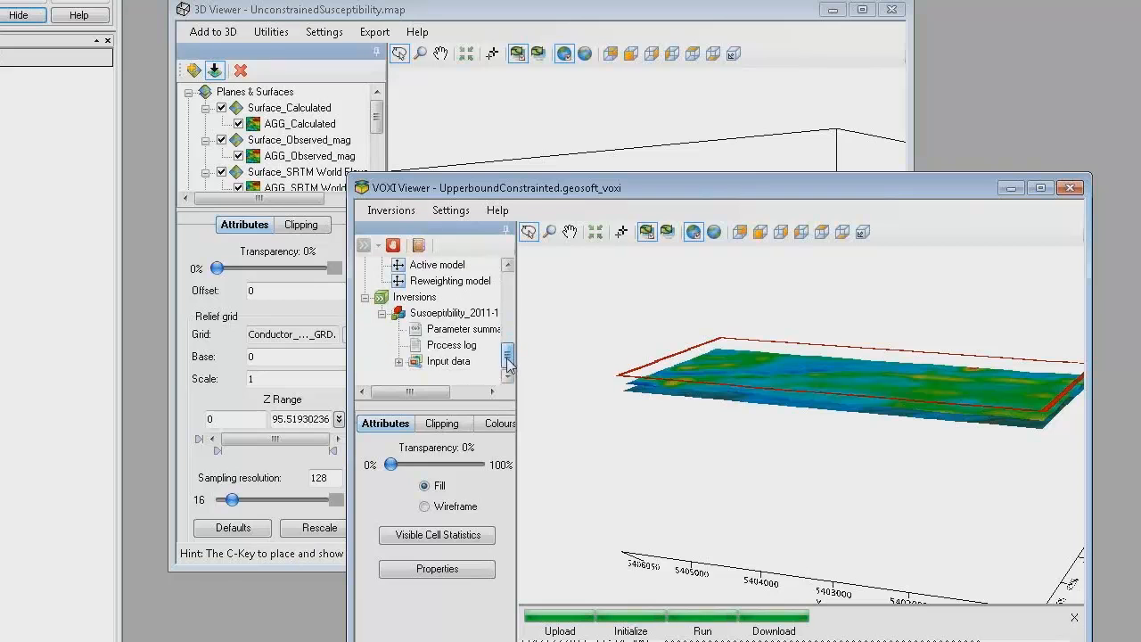
{"action": "left_click", "coordinate": [398, 313]}
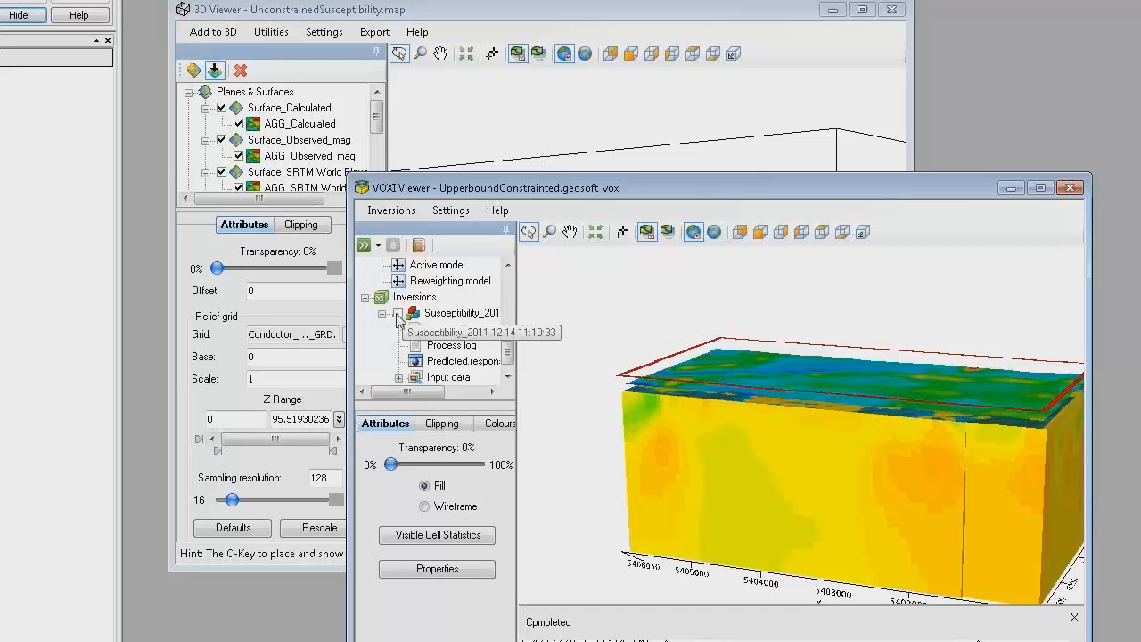
{"action": "left_click_drag", "start_coordinate": [722, 477], "coordinate": [668, 440]}
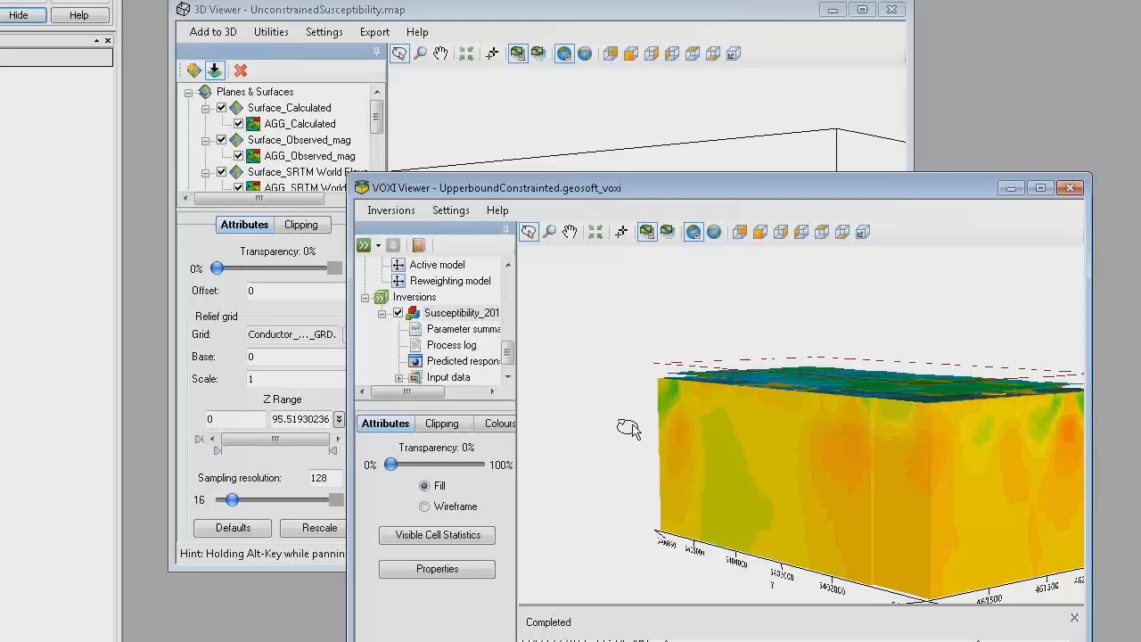
Step: Export the inverted susceptibility model as UpperboundConstrainted.geosoft_voxel and close the exported voxel's viewer
{"action": "right_click", "coordinate": [467, 321]}
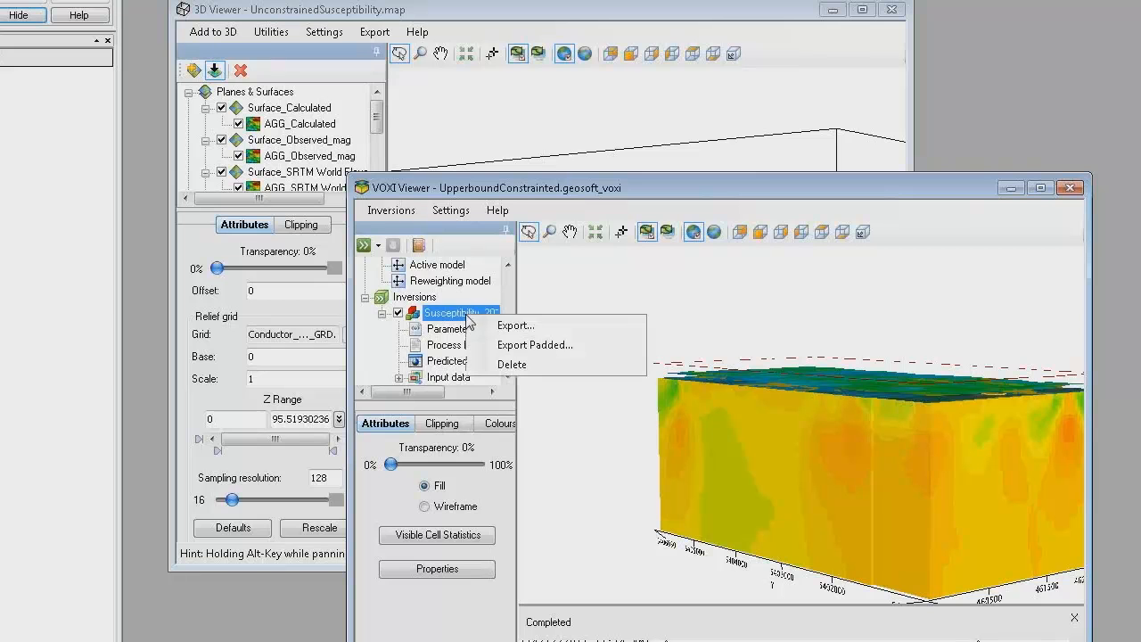
{"action": "left_click", "coordinate": [516, 326]}
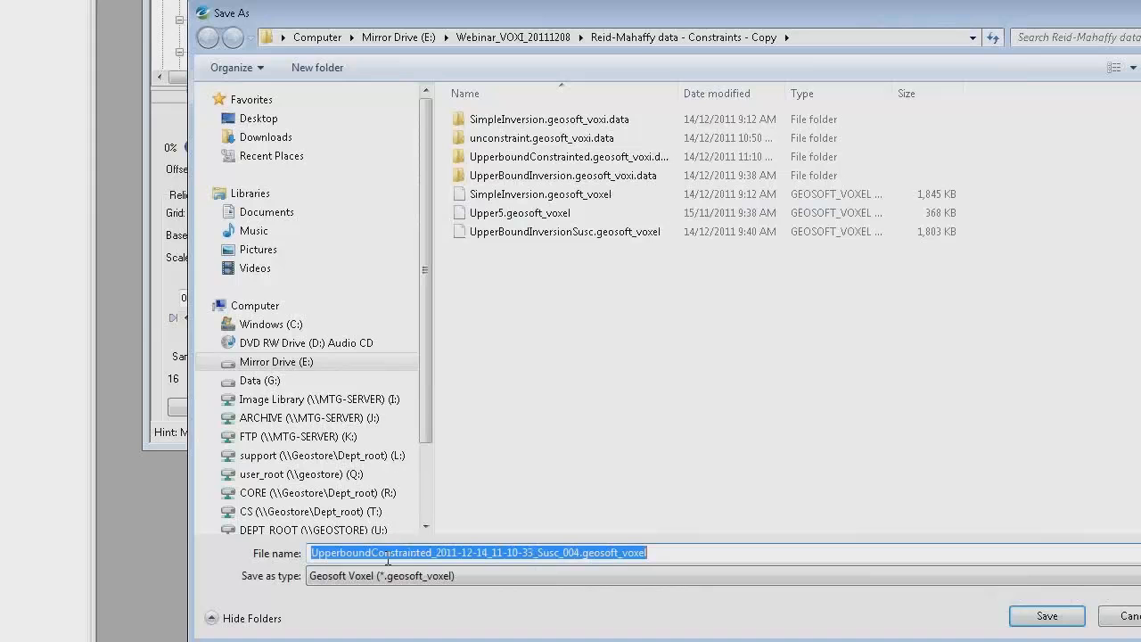
{"action": "left_click_drag", "start_coordinate": [434, 552], "coordinate": [571, 549]}
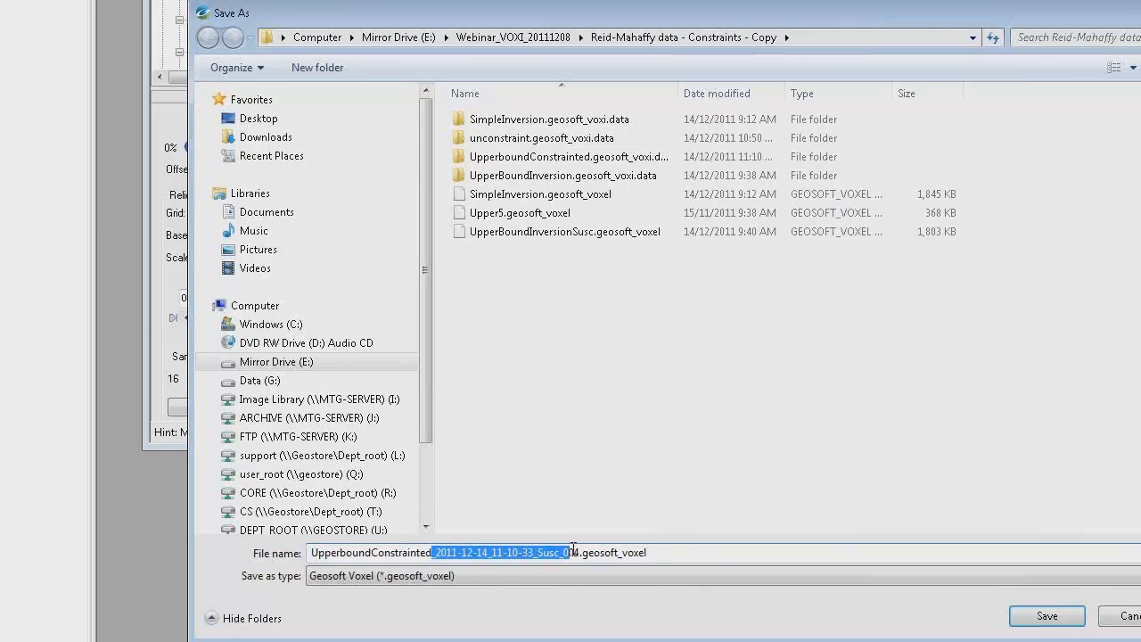
{"action": "key", "text": "Delete"}
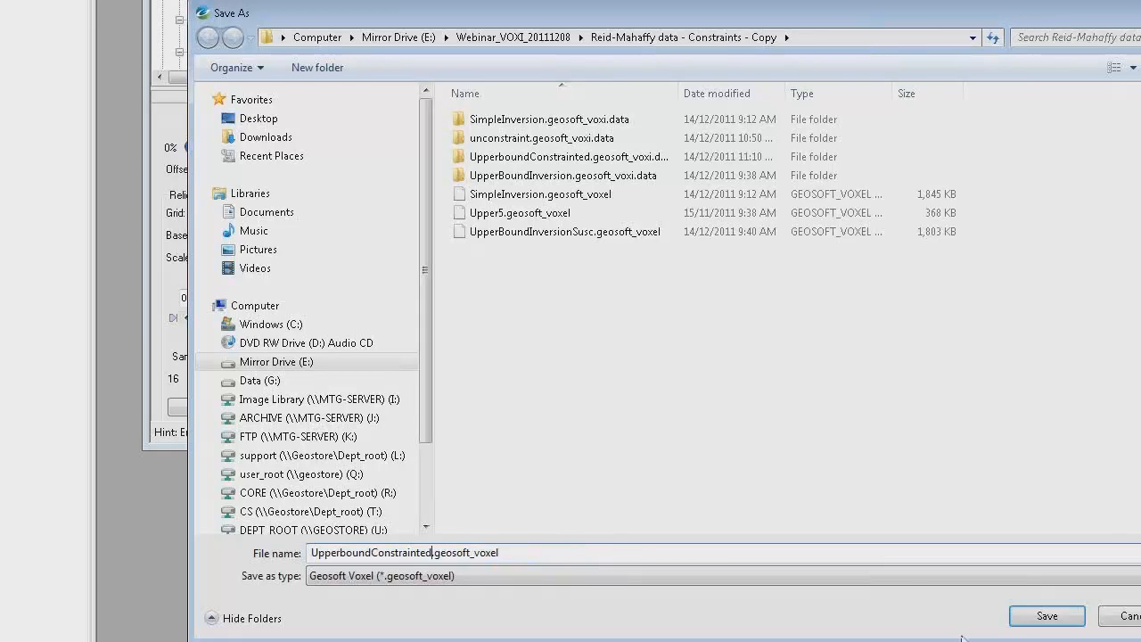
{"action": "left_click", "coordinate": [1045, 615]}
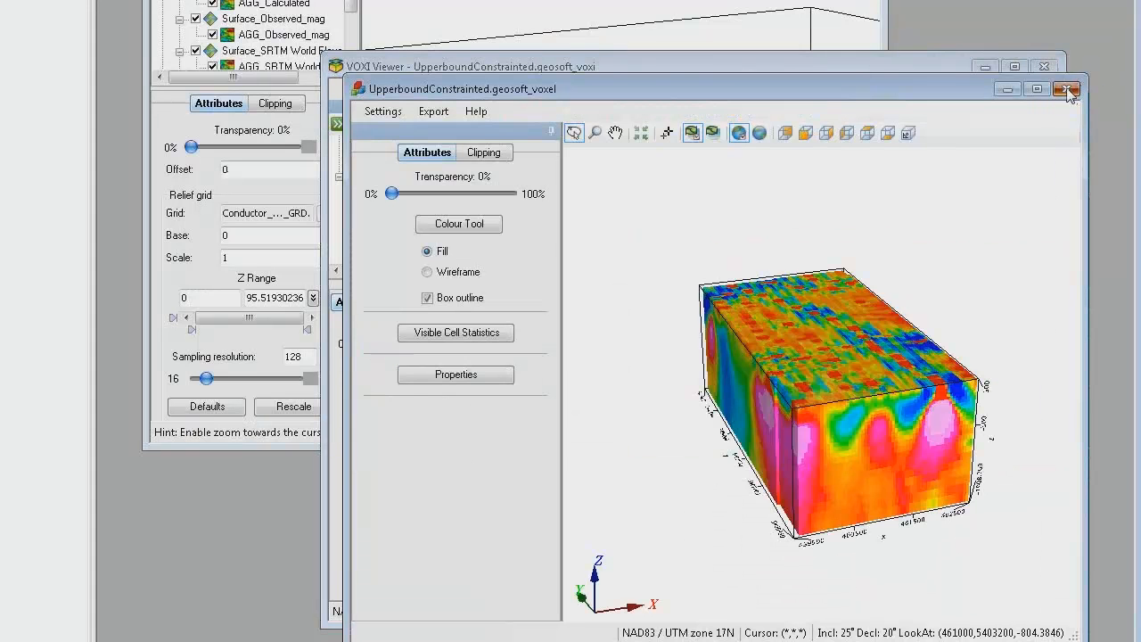
{"action": "left_click", "coordinate": [1069, 90]}
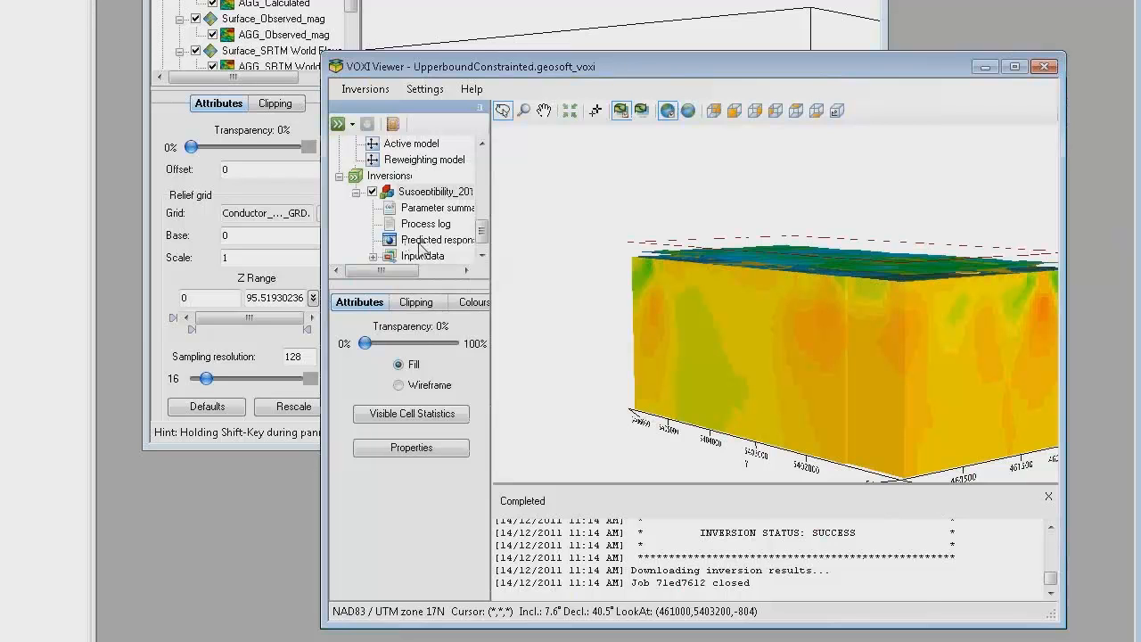
Step: Export the inversion's predicted response to the database UpperboundConstraintedMeasurement.gdb
{"action": "right_click", "coordinate": [421, 243]}
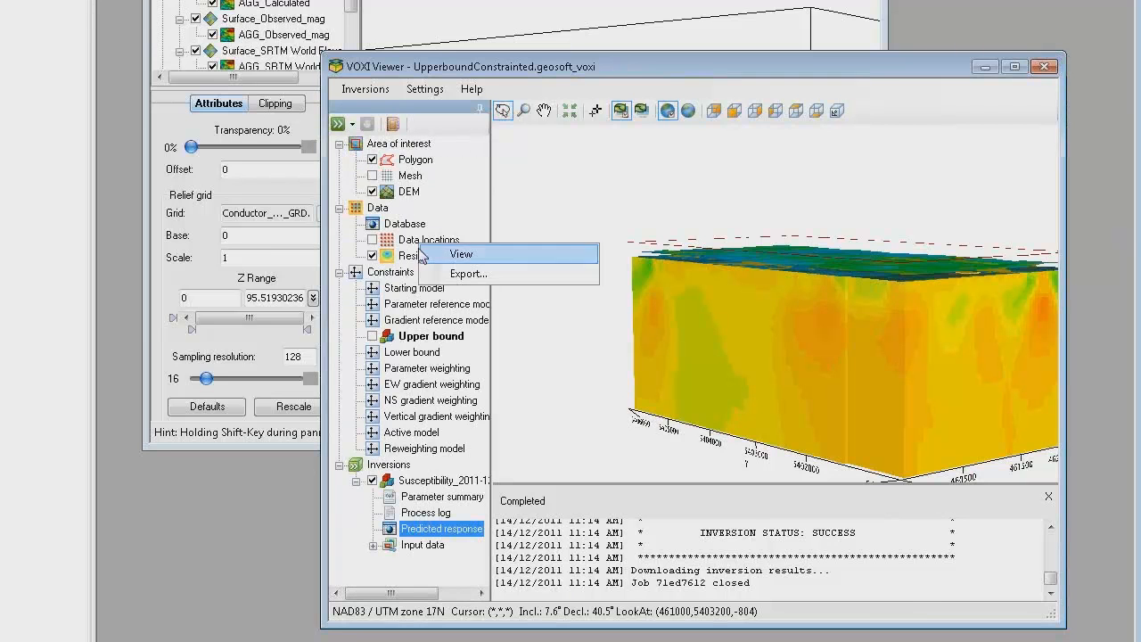
{"action": "left_click", "coordinate": [433, 529]}
{"action": "right_click", "coordinate": [434, 529]}
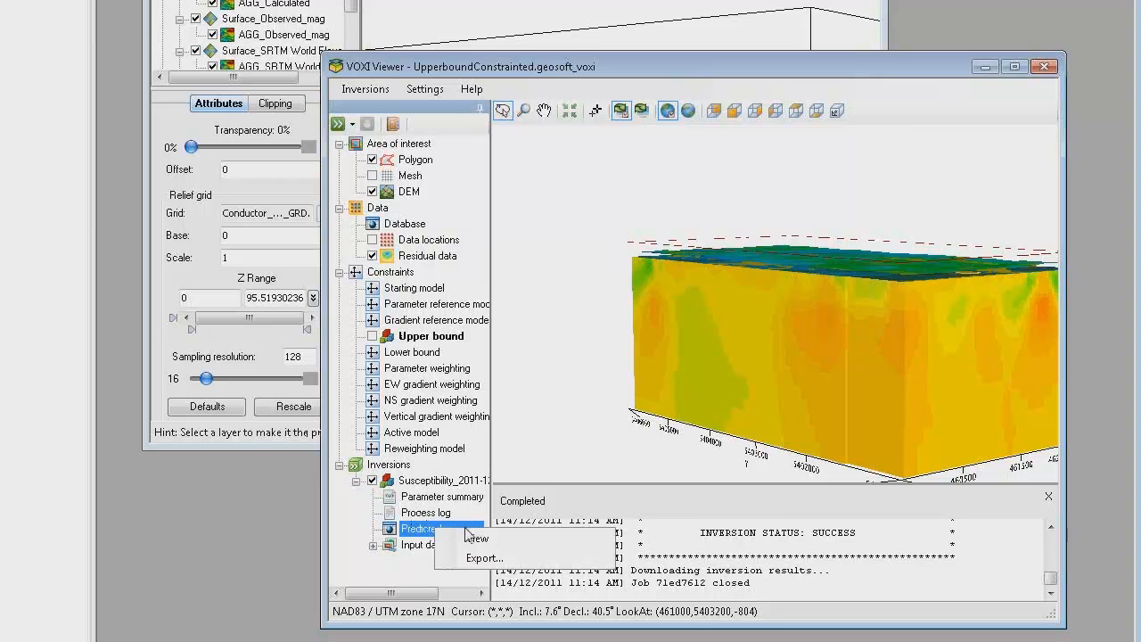
{"action": "left_click", "coordinate": [483, 558]}
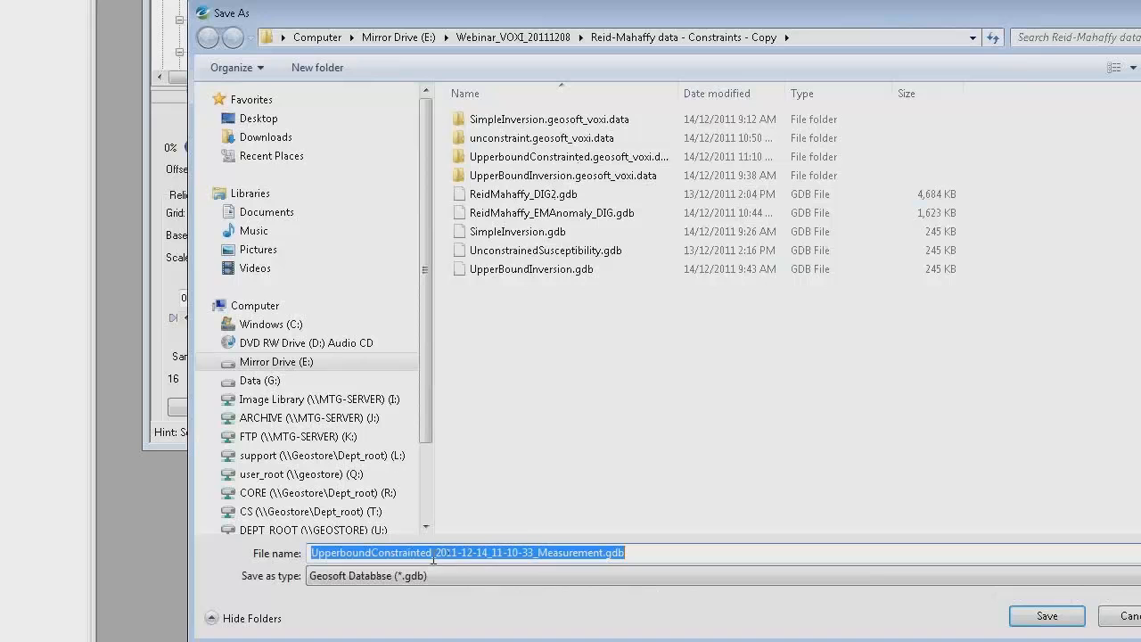
{"action": "left_click_drag", "start_coordinate": [434, 558], "coordinate": [537, 549]}
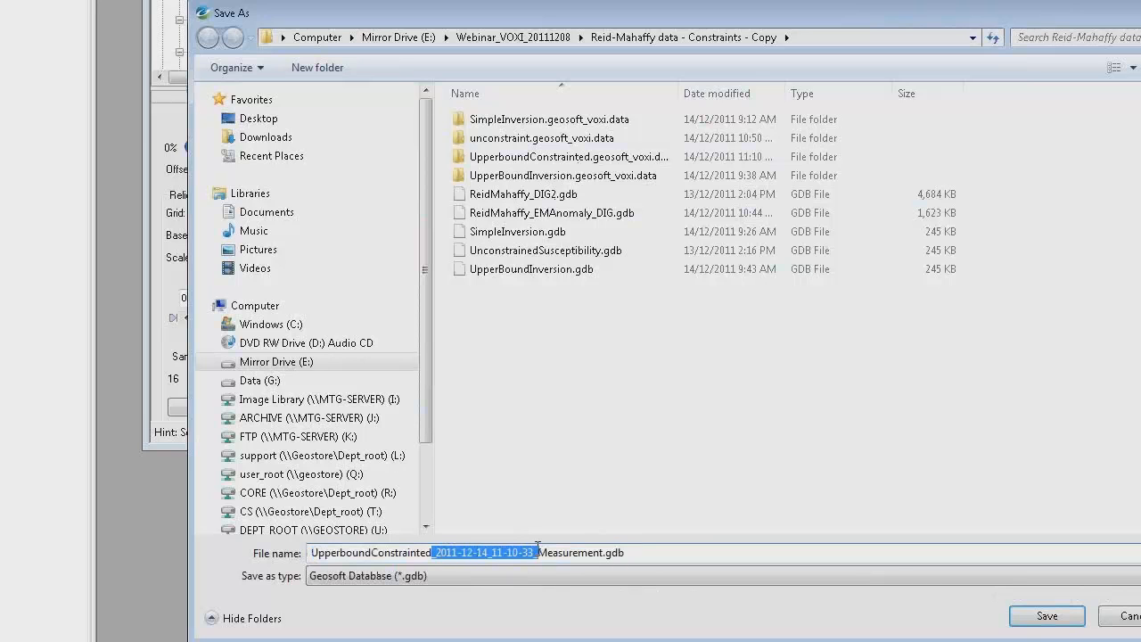
{"action": "key", "text": "Delete"}
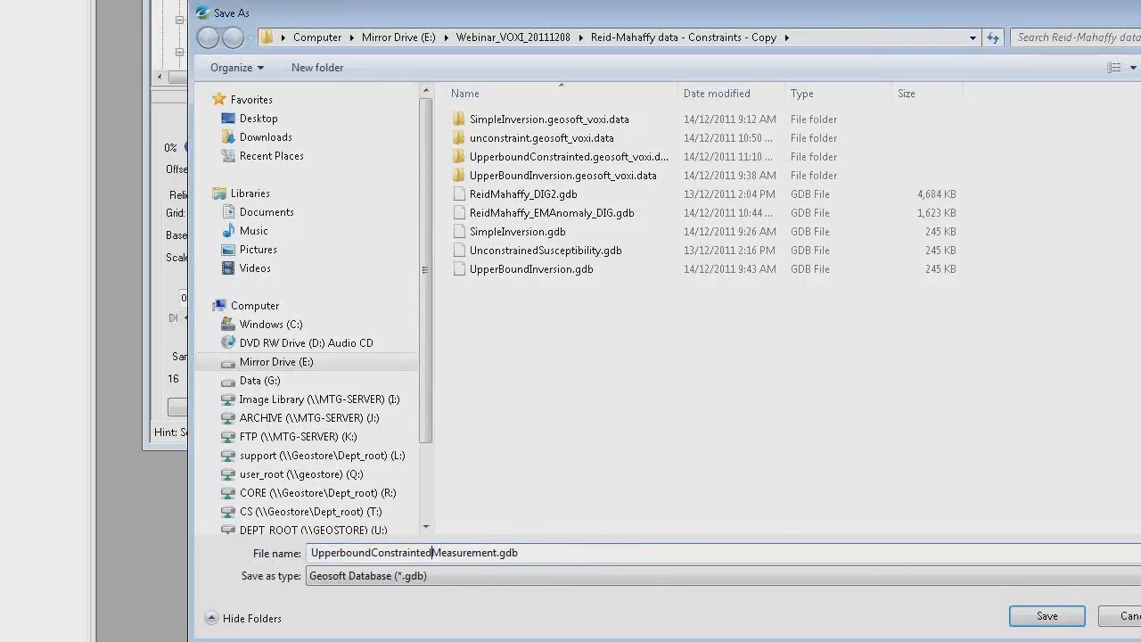
{"action": "left_click", "coordinate": [1061, 617]}
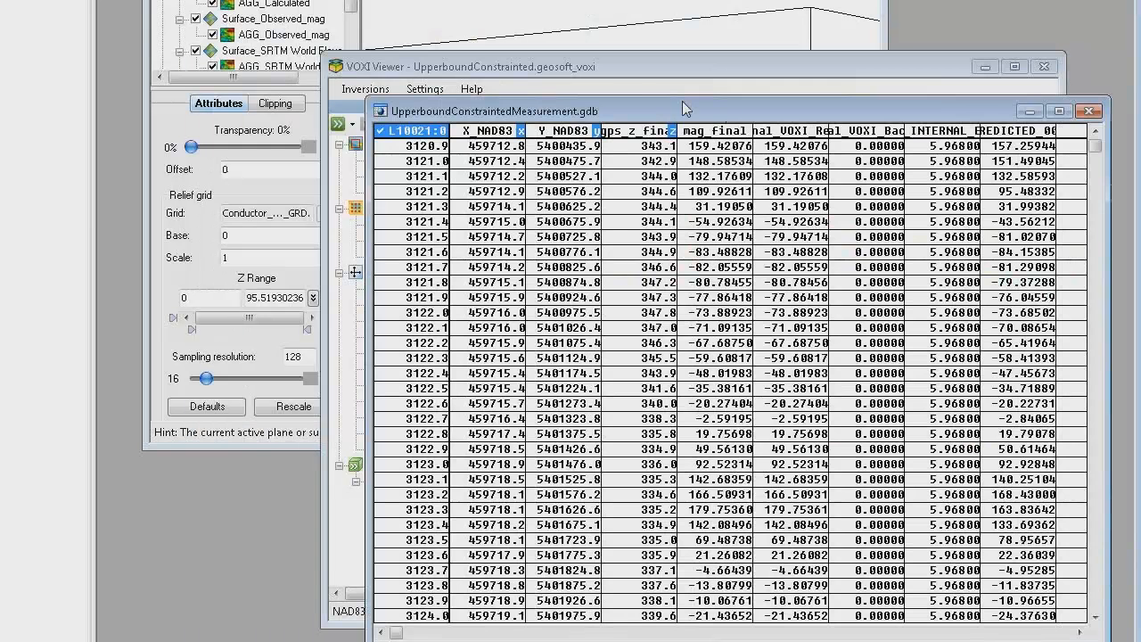
Step: Reposition and enlarge the UpperboundConstraintedMeasurement.gdb window, and widen the PREDICTED_004 column to fit its name
{"action": "left_click_drag", "start_coordinate": [682, 100], "coordinate": [535, 0]}
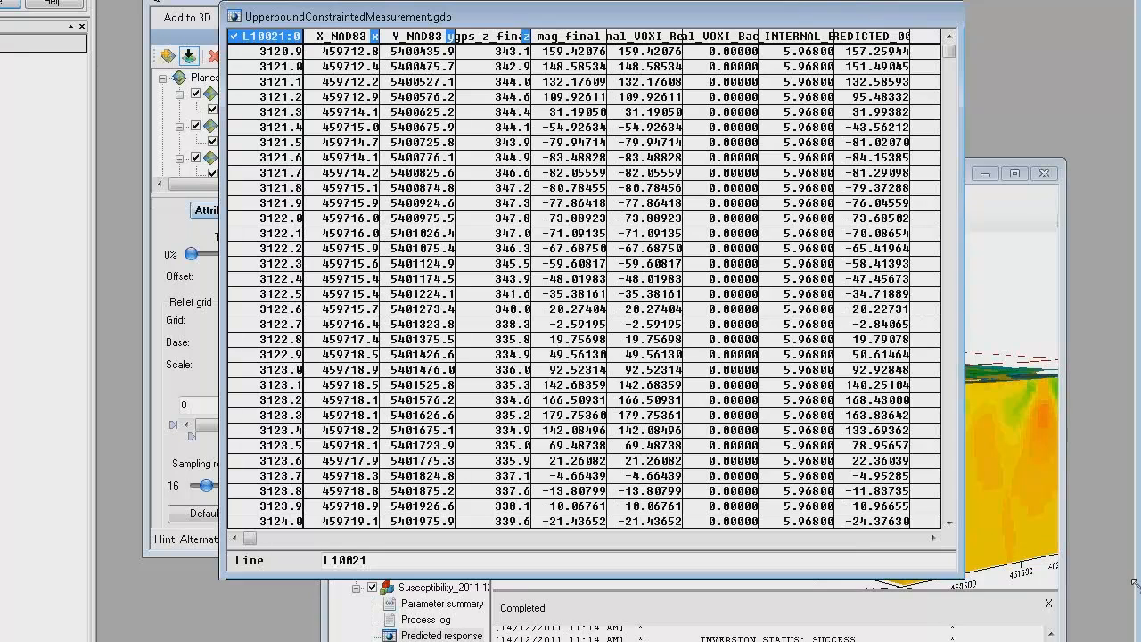
{"action": "left_click_drag", "start_coordinate": [960, 573], "coordinate": [1129, 585]}
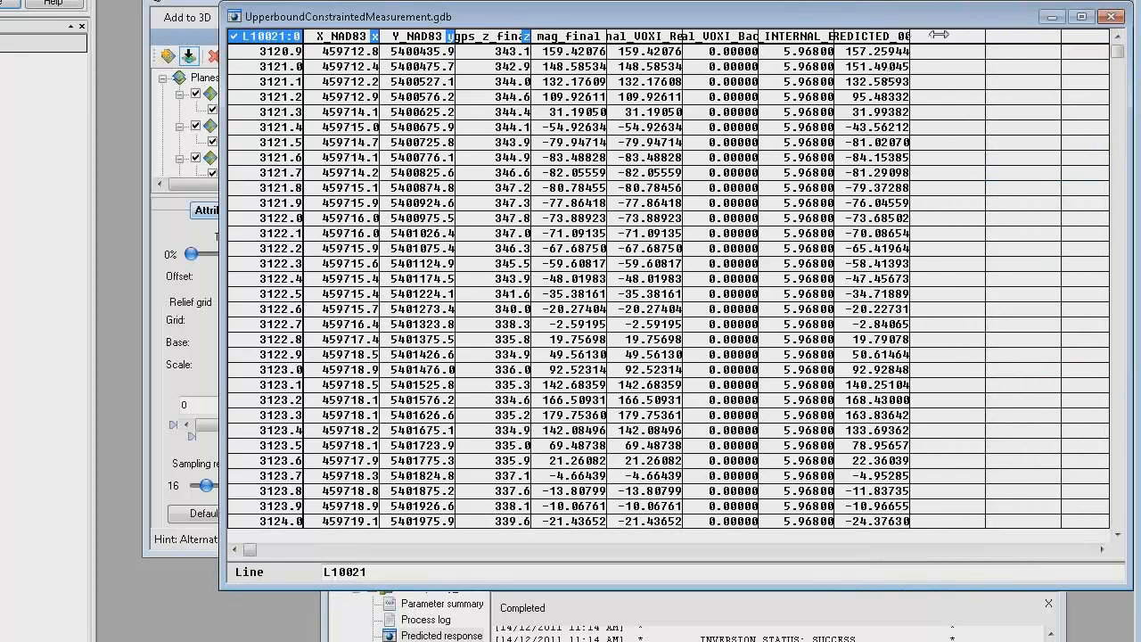
{"action": "left_click_drag", "start_coordinate": [940, 34], "coordinate": [952, 34]}
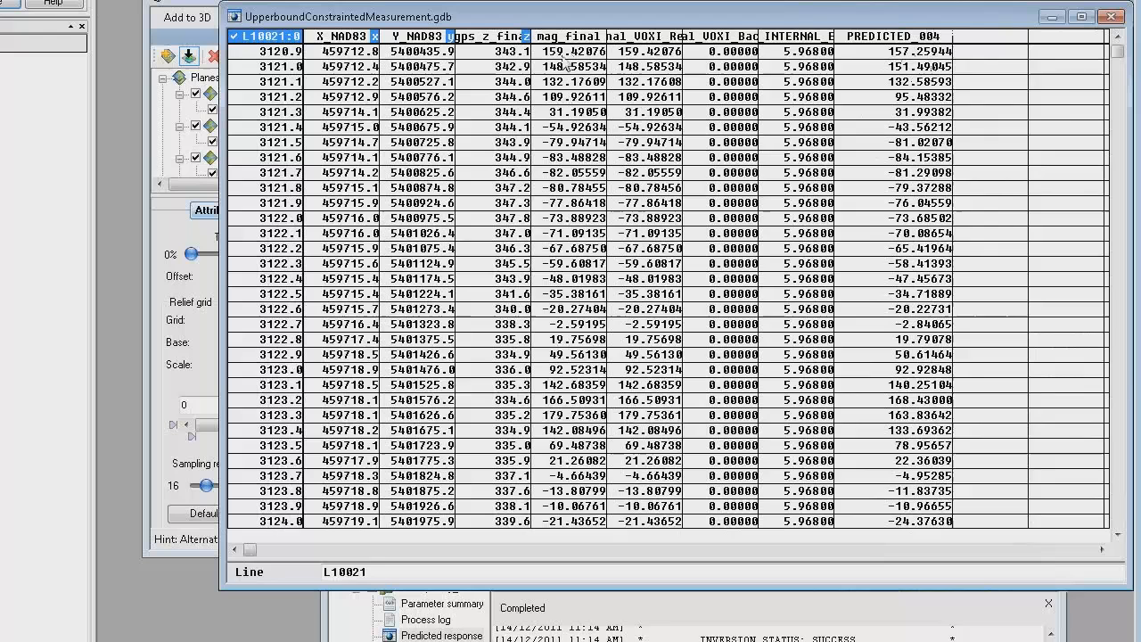
Step: Plot the mag_final and PREDICTED_004 channels together as profiles for line L10021
{"action": "right_click", "coordinate": [577, 36]}
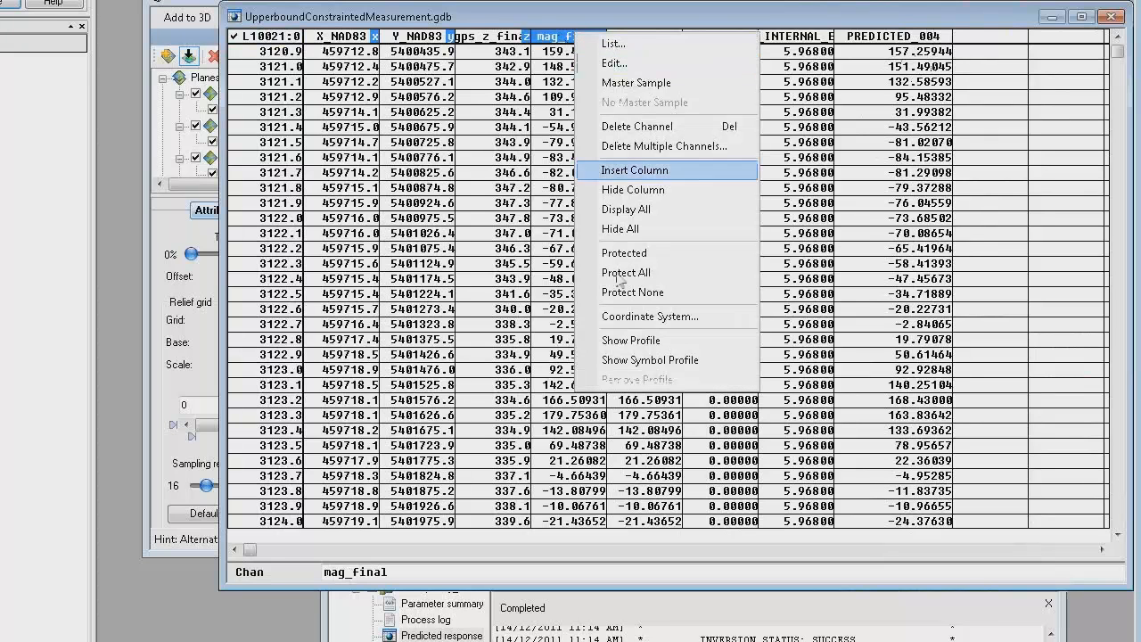
{"action": "left_click", "coordinate": [623, 339]}
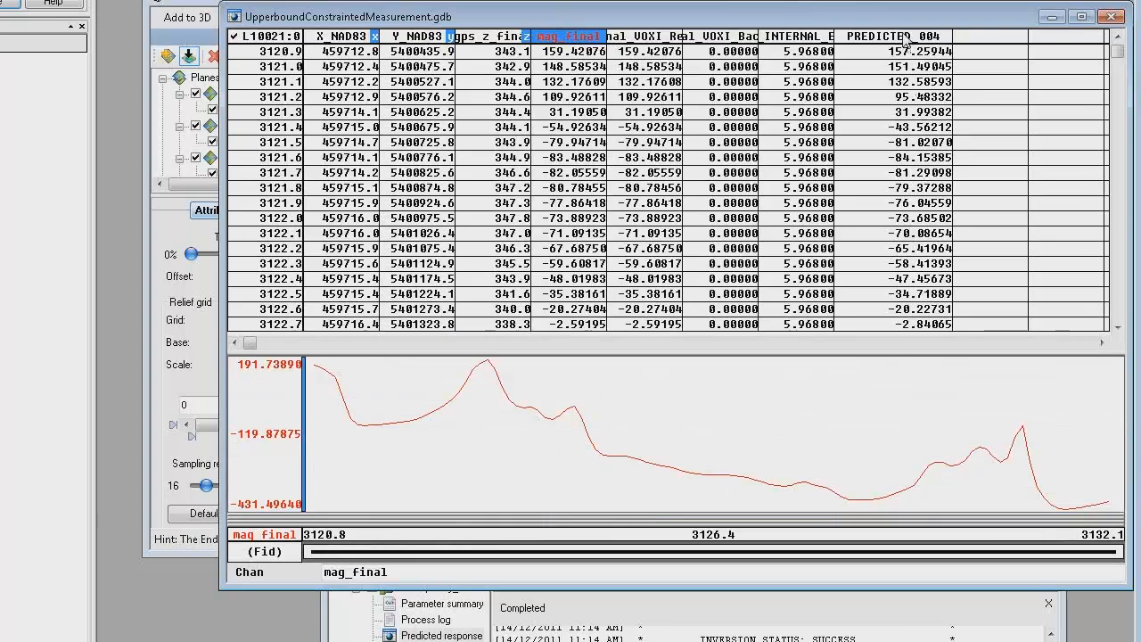
{"action": "left_click", "coordinate": [951, 344]}
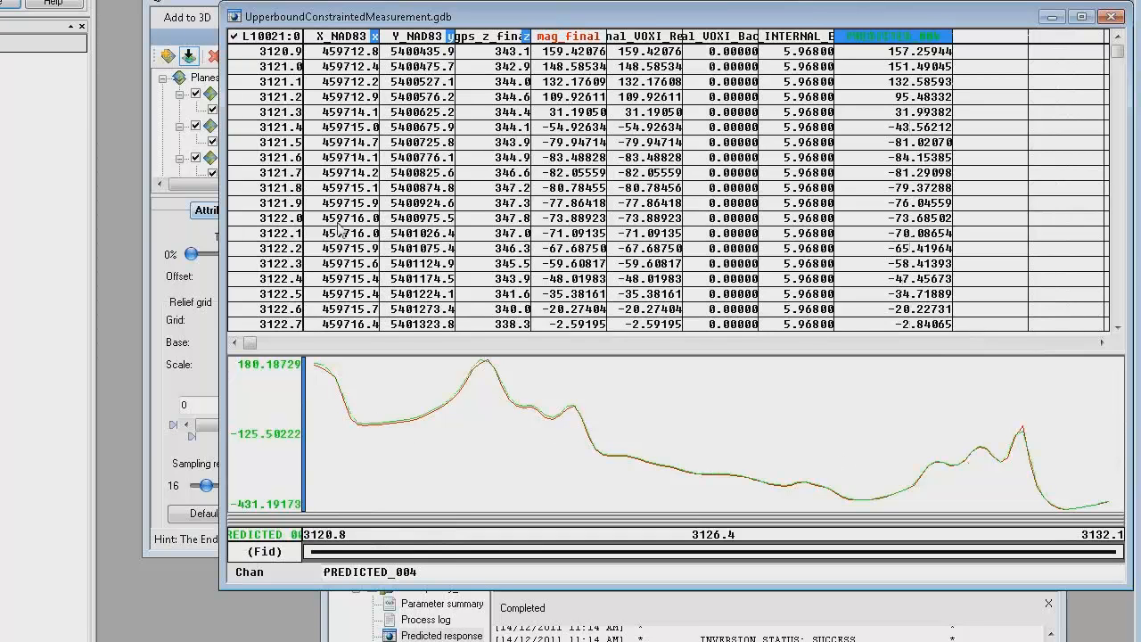
Step: Minimize the measurement database and the VOXI viewer, and widen the 3D viewer of UnconstrainedSusceptibility.map
{"action": "left_click_drag", "start_coordinate": [442, 24], "coordinate": [414, 126]}
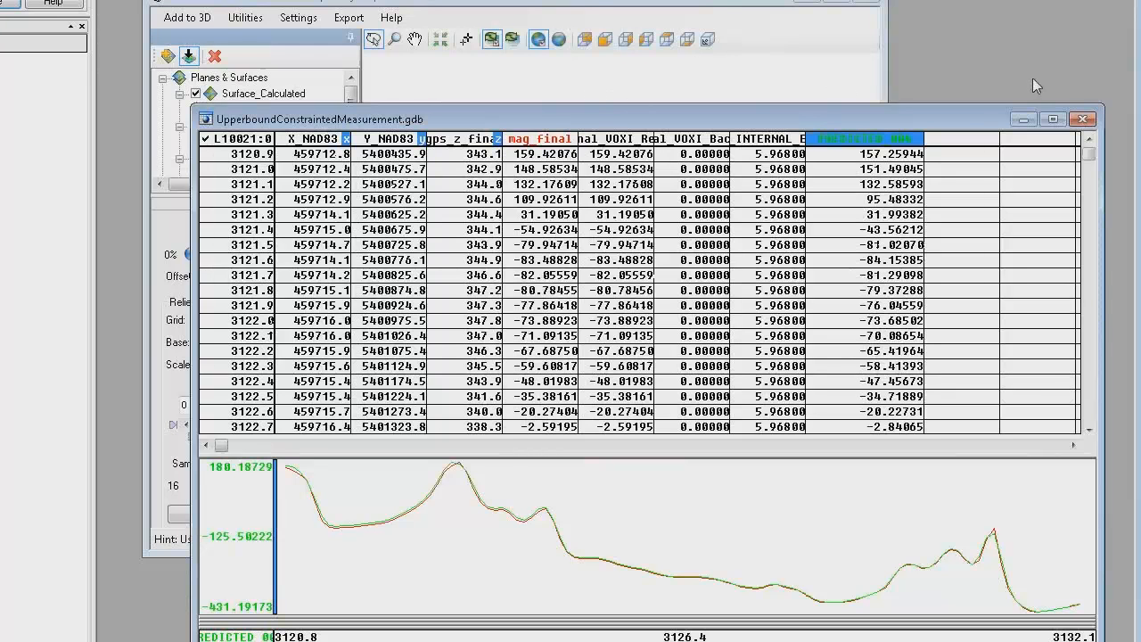
{"action": "left_click", "coordinate": [1023, 120]}
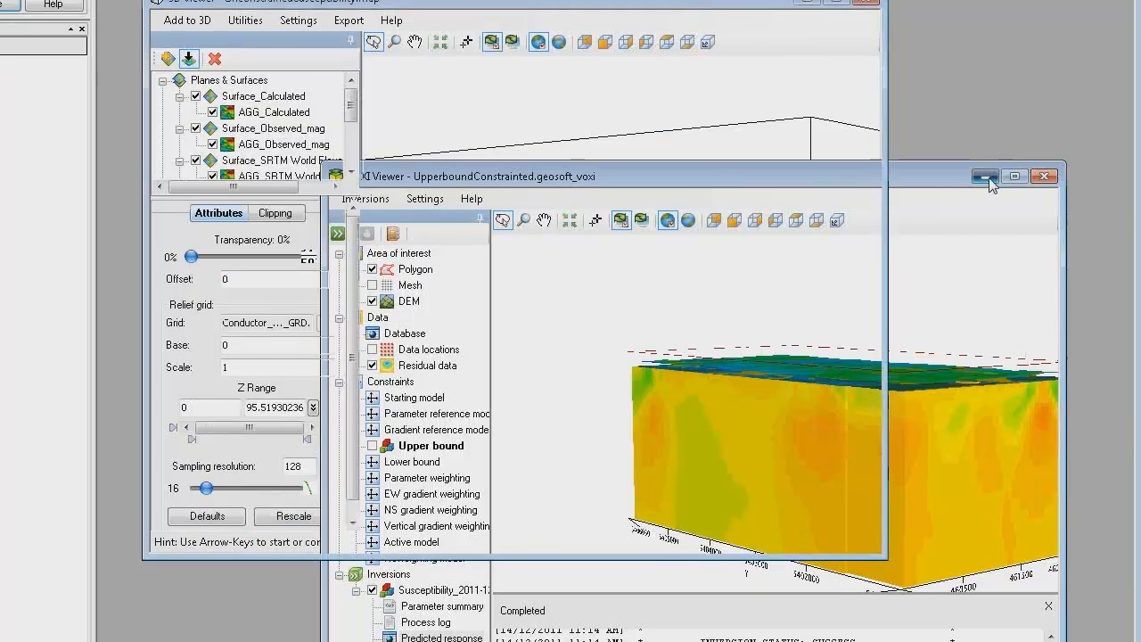
{"action": "left_click", "coordinate": [985, 173]}
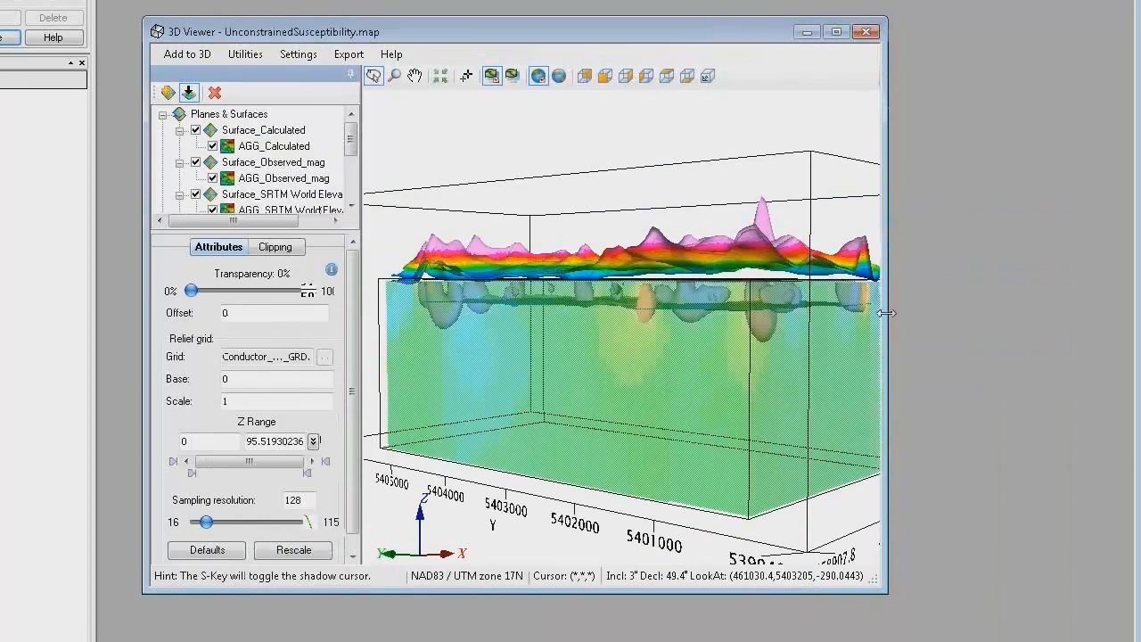
{"action": "left_click_drag", "start_coordinate": [887, 317], "coordinate": [955, 316]}
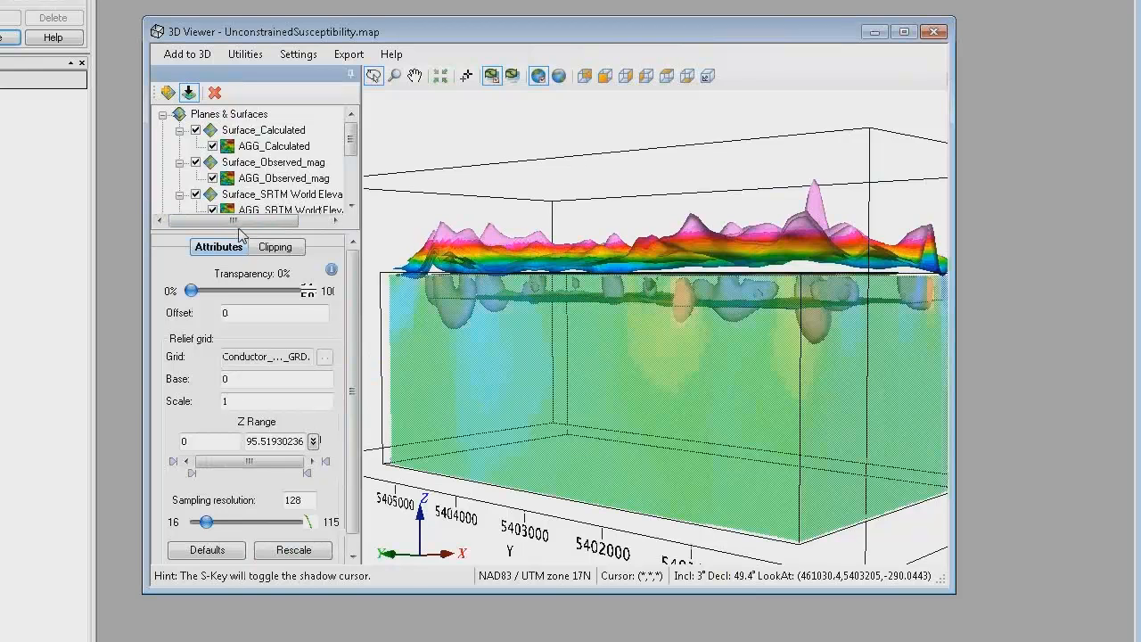
Step: Enlarge the 3D object tree, display the VOX_upperboundinversionsusc voxel and inspect it from the side
{"action": "left_click_drag", "start_coordinate": [239, 233], "coordinate": [243, 399]}
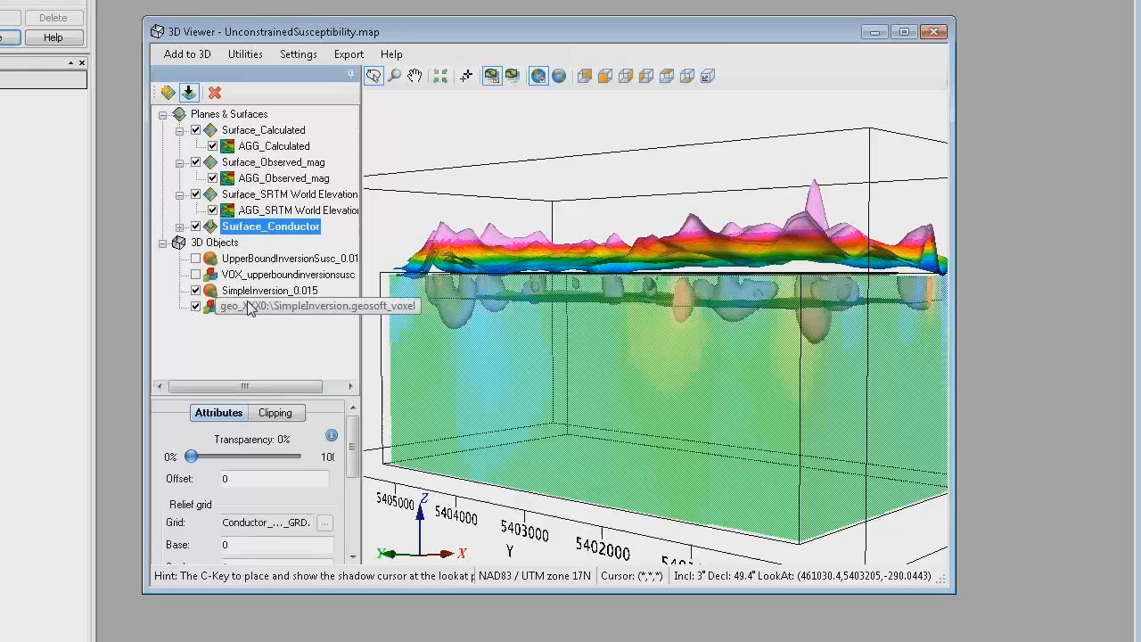
{"action": "left_click", "coordinate": [196, 275]}
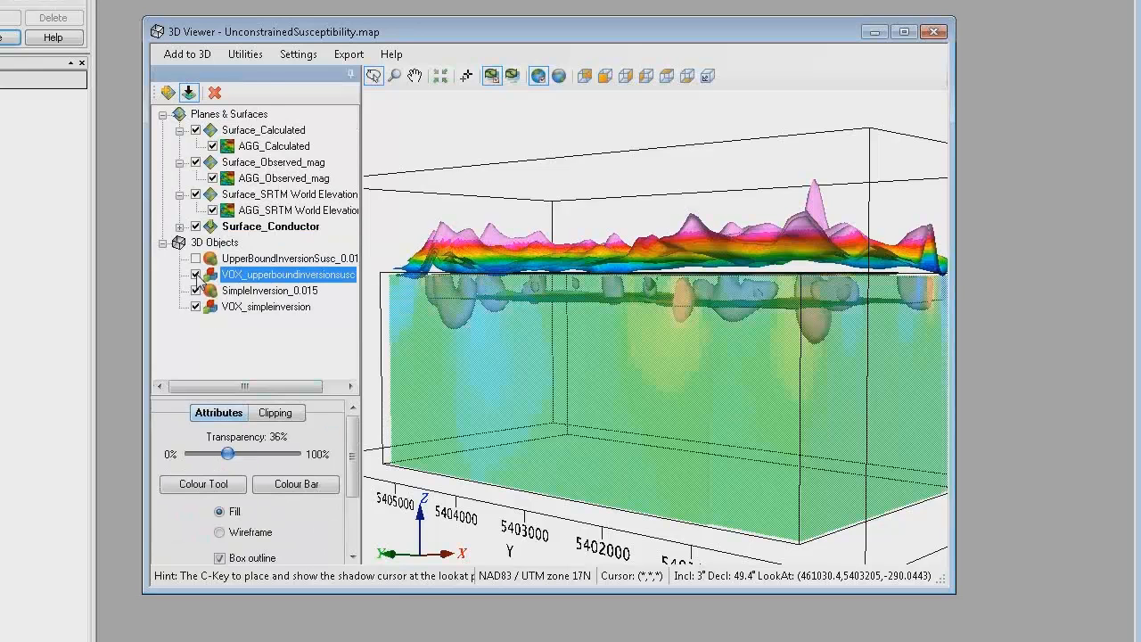
{"action": "left_click_drag", "start_coordinate": [618, 408], "coordinate": [579, 409]}
{"action": "left_click_drag", "start_coordinate": [565, 410], "coordinate": [785, 400]}
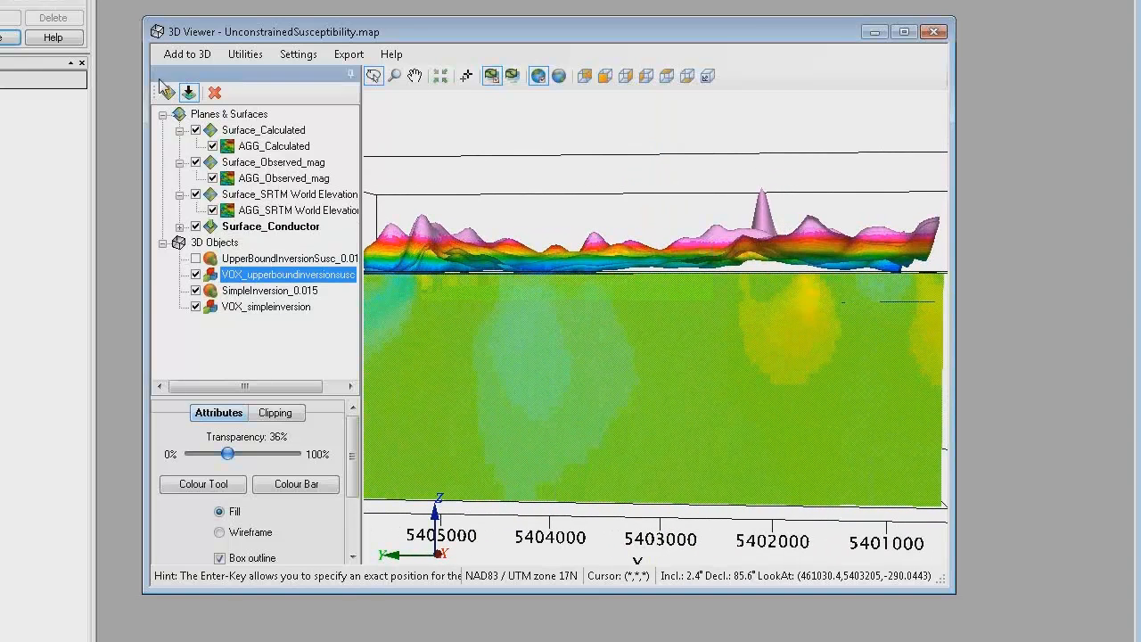
{"action": "left_click", "coordinate": [185, 53]}
{"action": "left_click", "coordinate": [207, 161]}
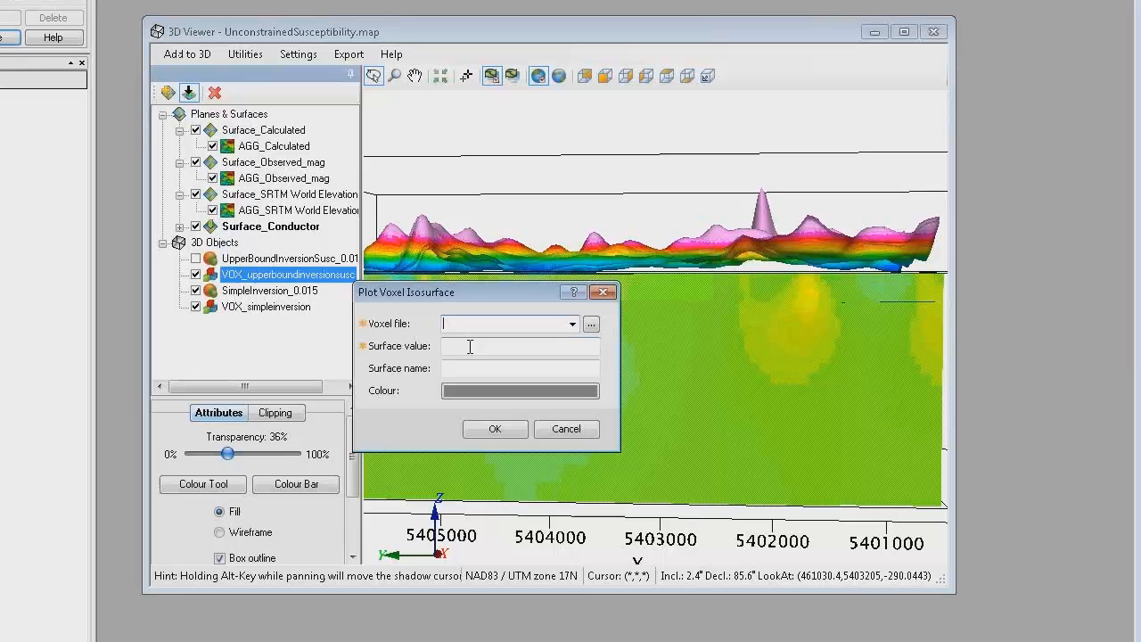
{"action": "left_click", "coordinate": [563, 431]}
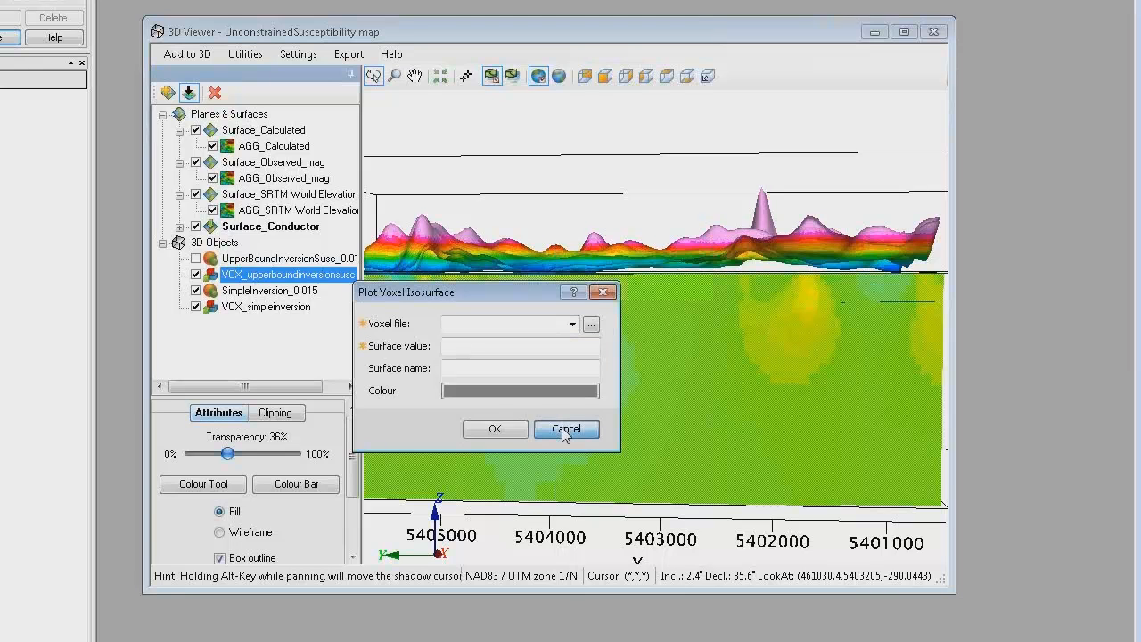
Step: Show the UpperBoundInversionSusc isosurface, hide the VOX_upperboundinversionsusc and VOX_simpleinversion voxels, and view the isosurfaces from the side
{"action": "left_click", "coordinate": [196, 259]}
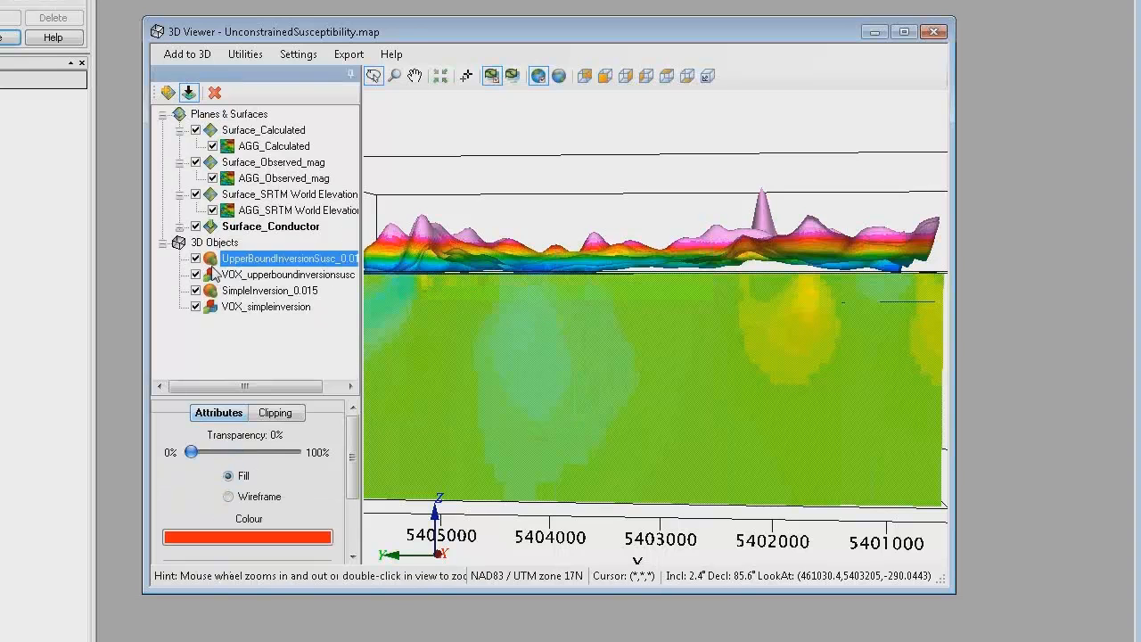
{"action": "left_click", "coordinate": [197, 307]}
{"action": "left_click", "coordinate": [196, 275]}
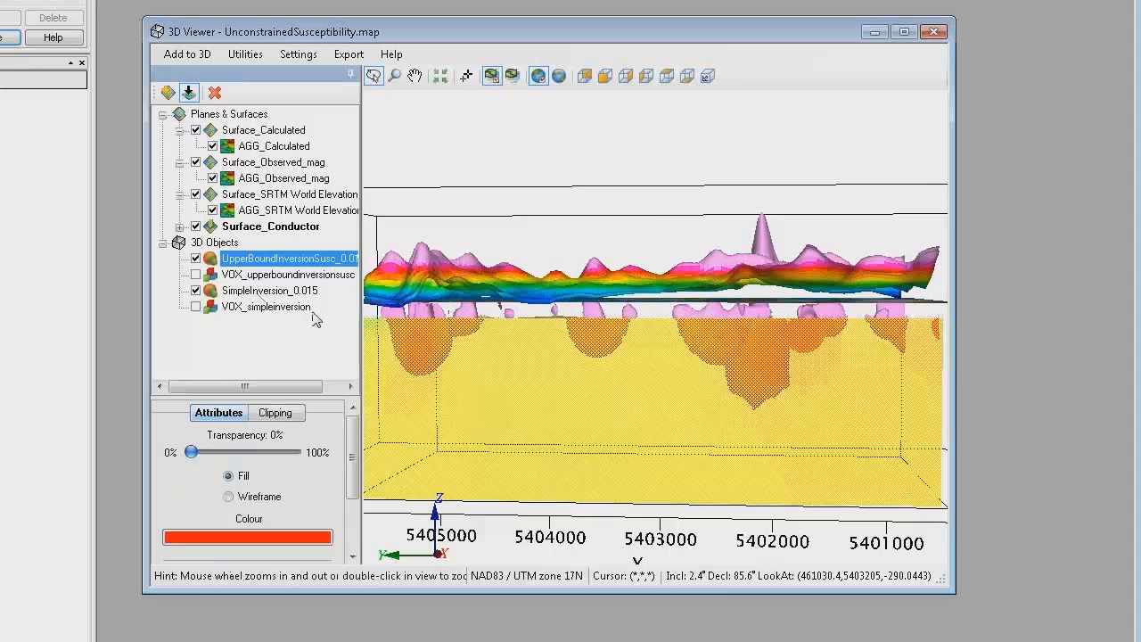
{"action": "left_click_drag", "start_coordinate": [618, 389], "coordinate": [561, 378]}
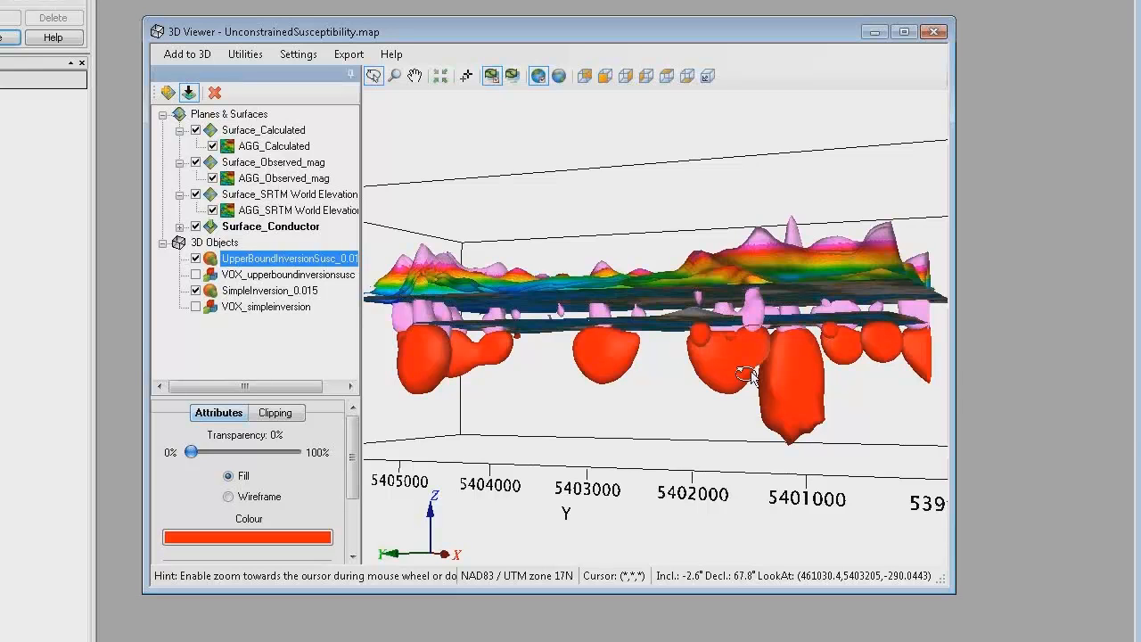
{"action": "left_click_drag", "start_coordinate": [729, 367], "coordinate": [731, 373]}
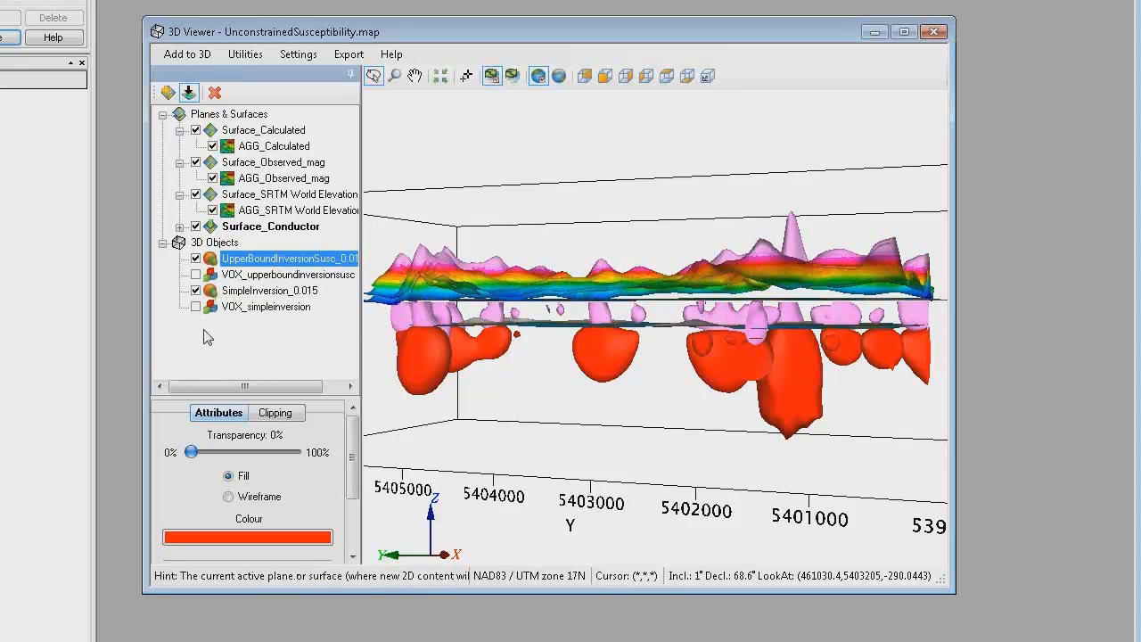
Step: Compare the UpperBoundInversionSusc and SimpleInversion_0.015 isosurfaces by hiding and restoring each one, and examine both together from an oblique angle
{"action": "left_click", "coordinate": [195, 259]}
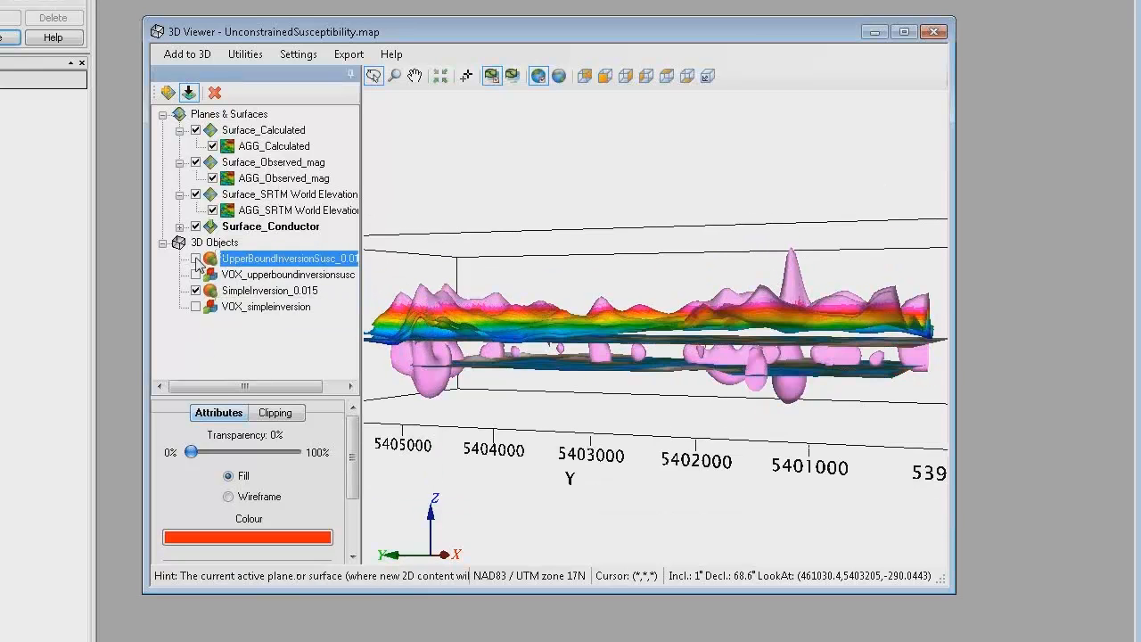
{"action": "left_click", "coordinate": [195, 258]}
{"action": "left_click", "coordinate": [196, 291]}
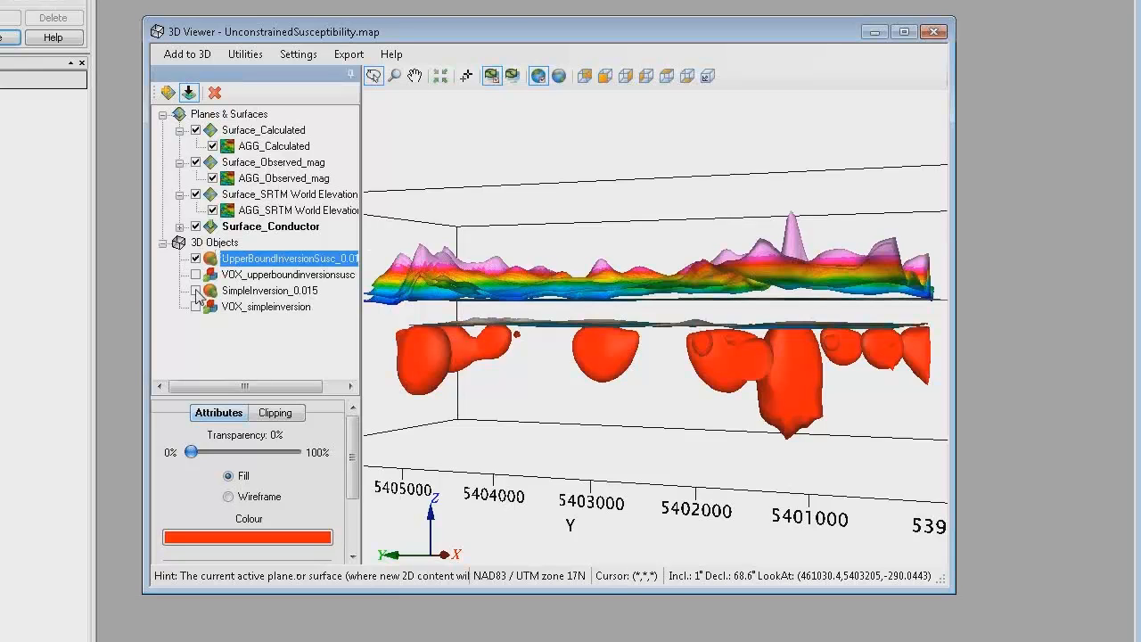
{"action": "left_click", "coordinate": [196, 292]}
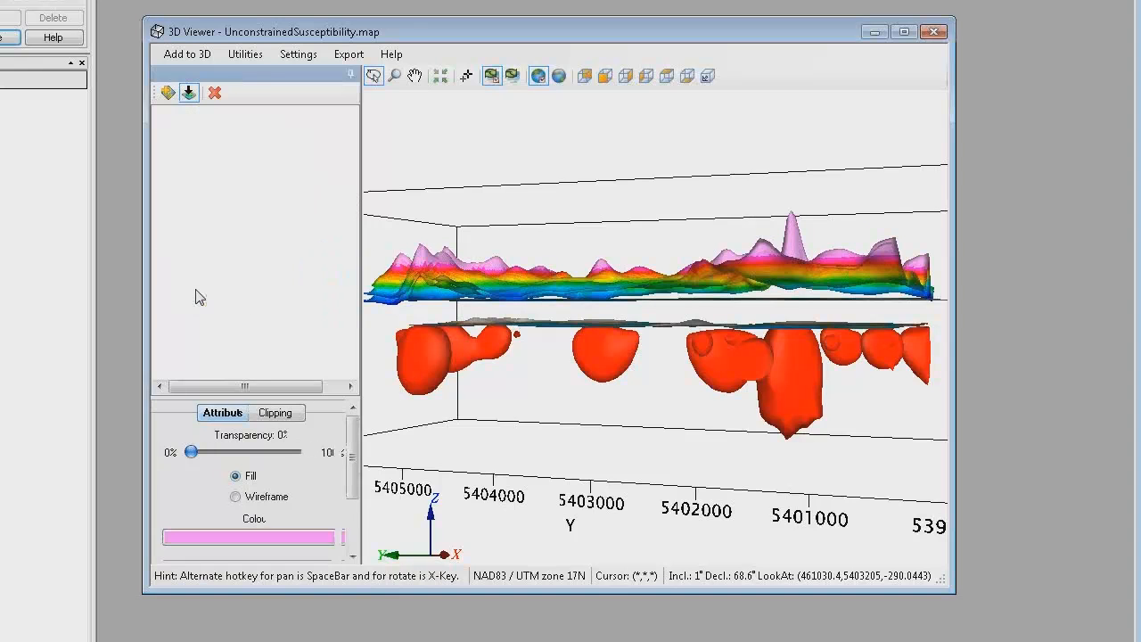
{"action": "left_click_drag", "start_coordinate": [626, 352], "coordinate": [510, 332]}
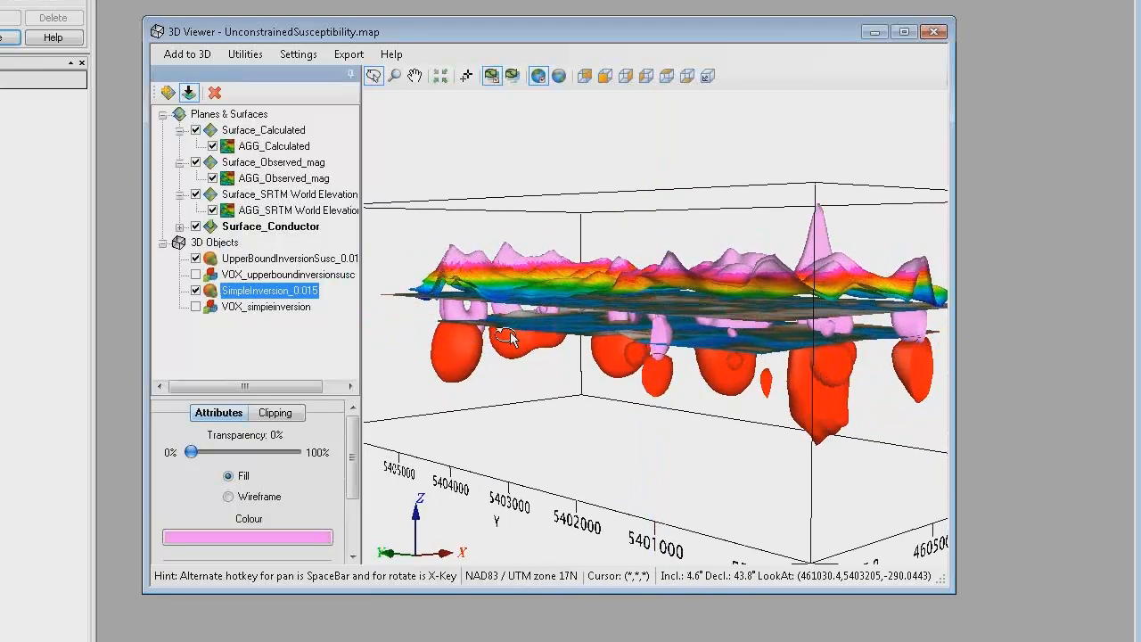
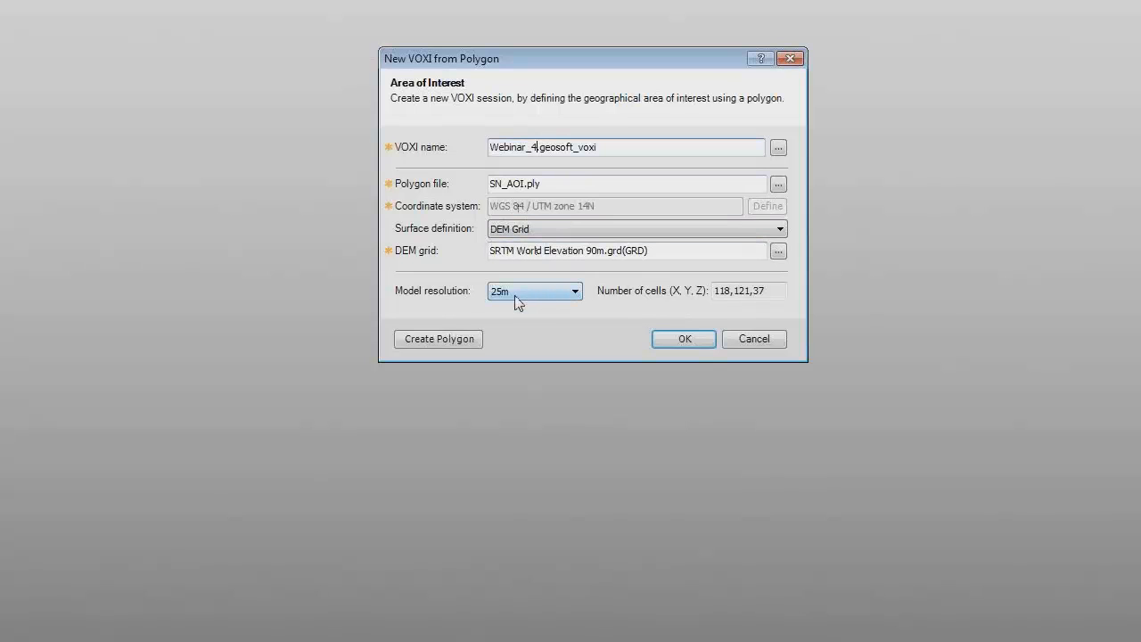
Step: Create the Webinar_4 VOXI from SN_AOI.ply at 25 m resolution and choose SN_Gravity_111209.gdb as its measurement database
{"action": "left_click", "coordinate": [683, 339]}
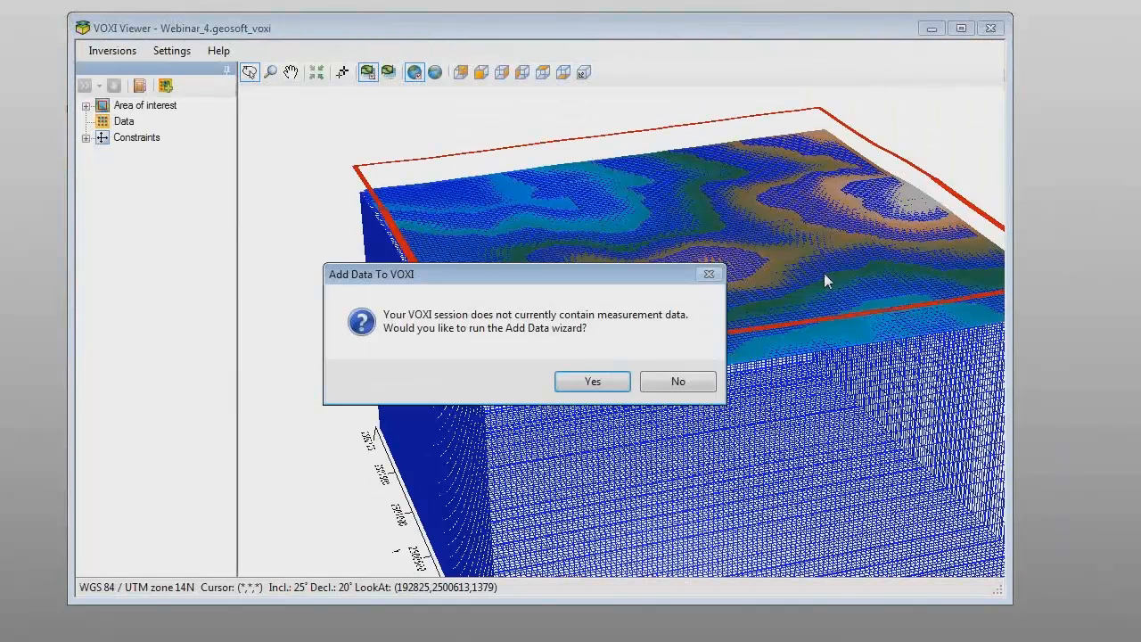
{"action": "left_click", "coordinate": [585, 383]}
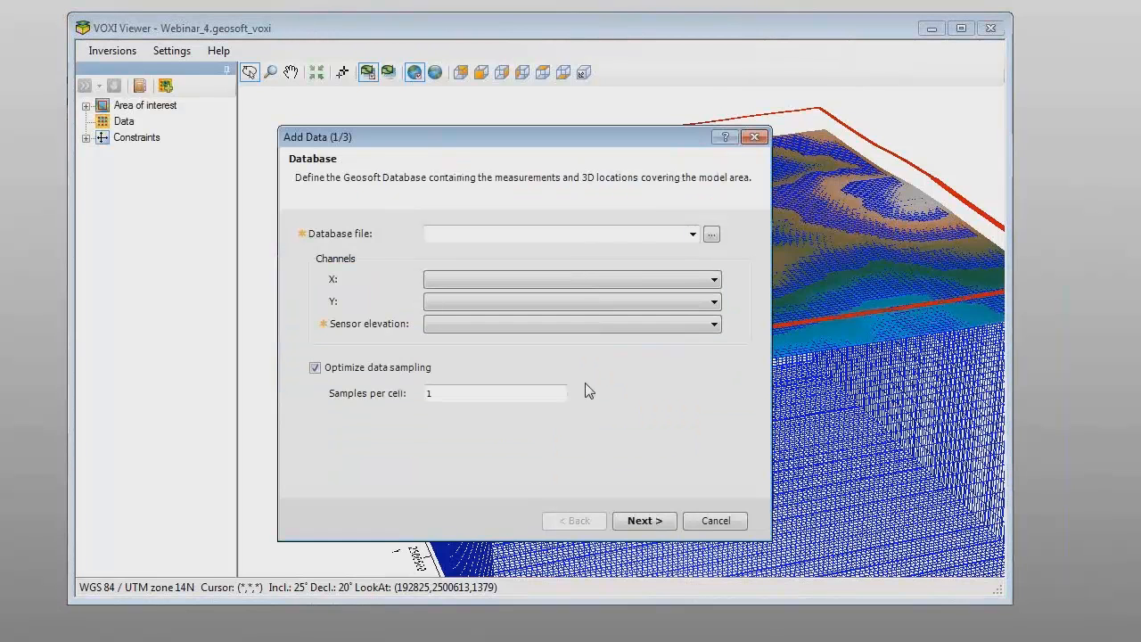
{"action": "left_click", "coordinate": [692, 234]}
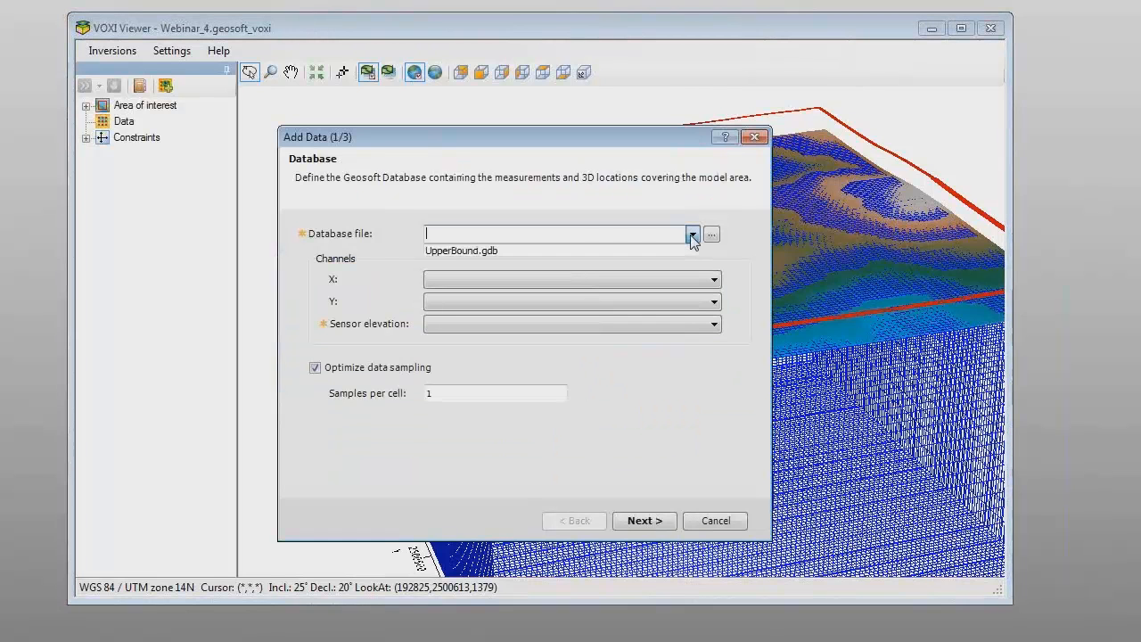
{"action": "left_click", "coordinate": [712, 234]}
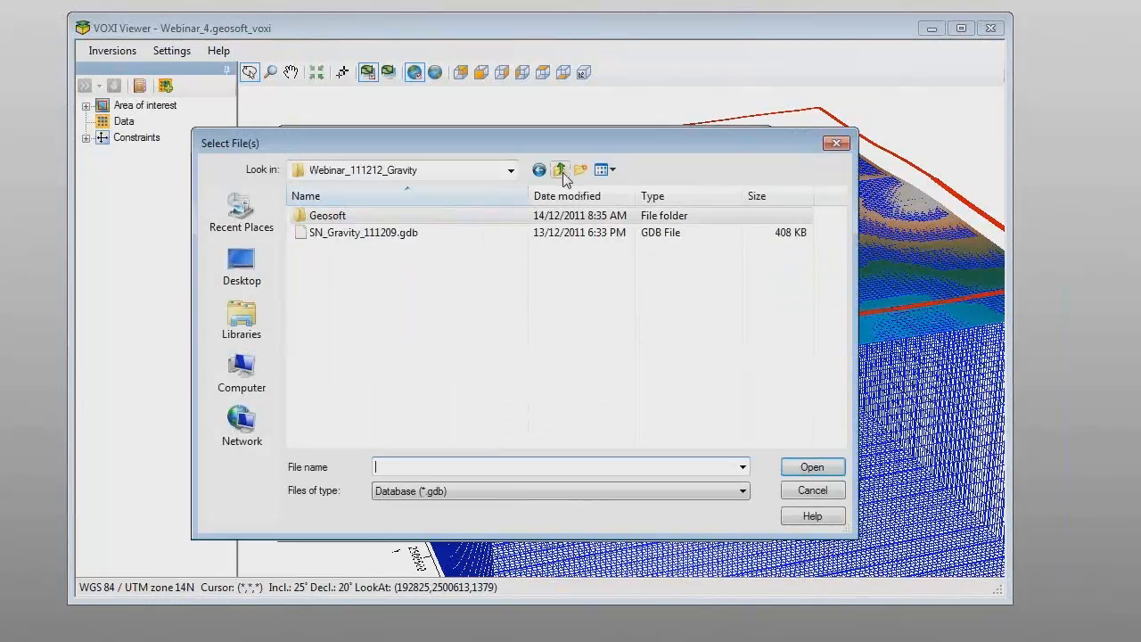
{"action": "left_click", "coordinate": [362, 234]}
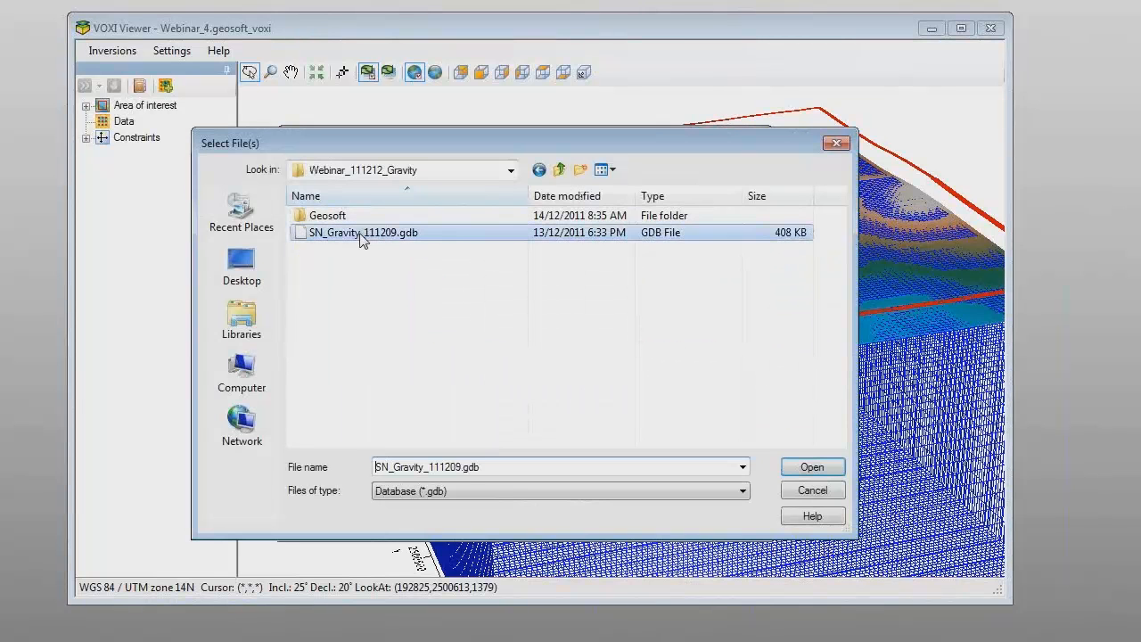
{"action": "left_click", "coordinate": [811, 470]}
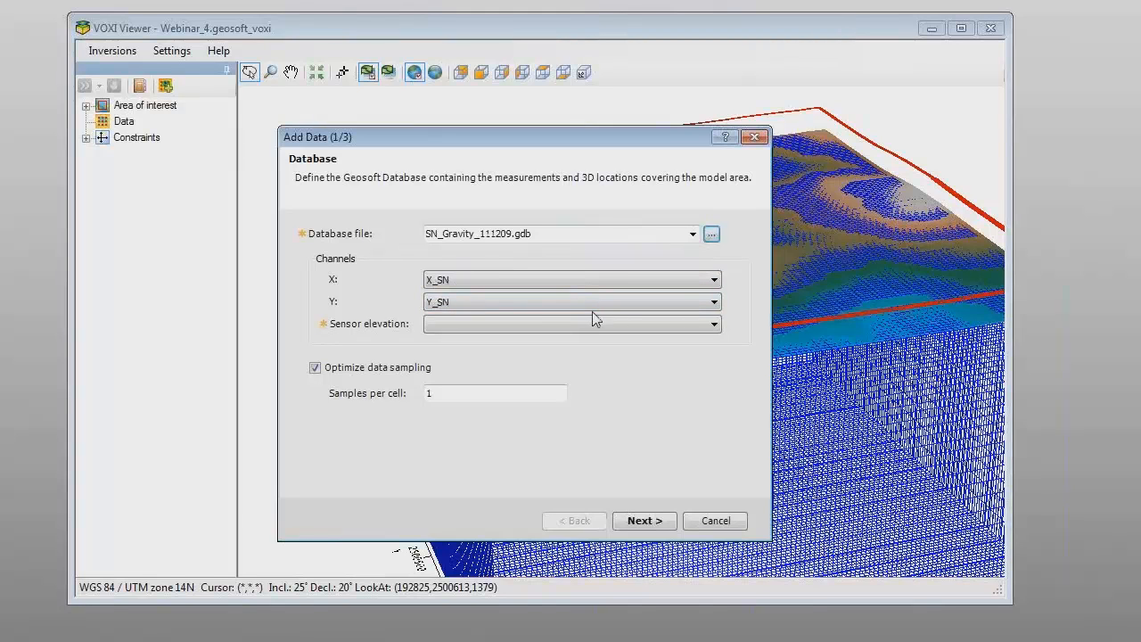
Step: Add the gravity data with Z_OBS as sensor elevation, BOUG_2p71 as Bouguer anomaly, and a linear trend background removed
{"action": "left_click", "coordinate": [715, 325]}
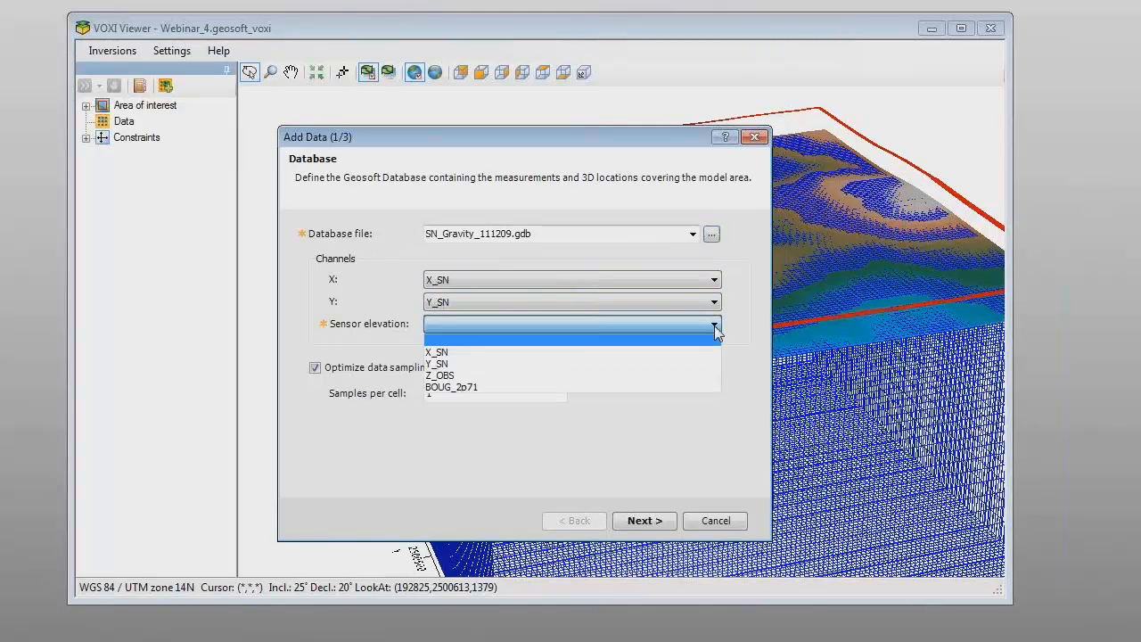
{"action": "left_click", "coordinate": [457, 376]}
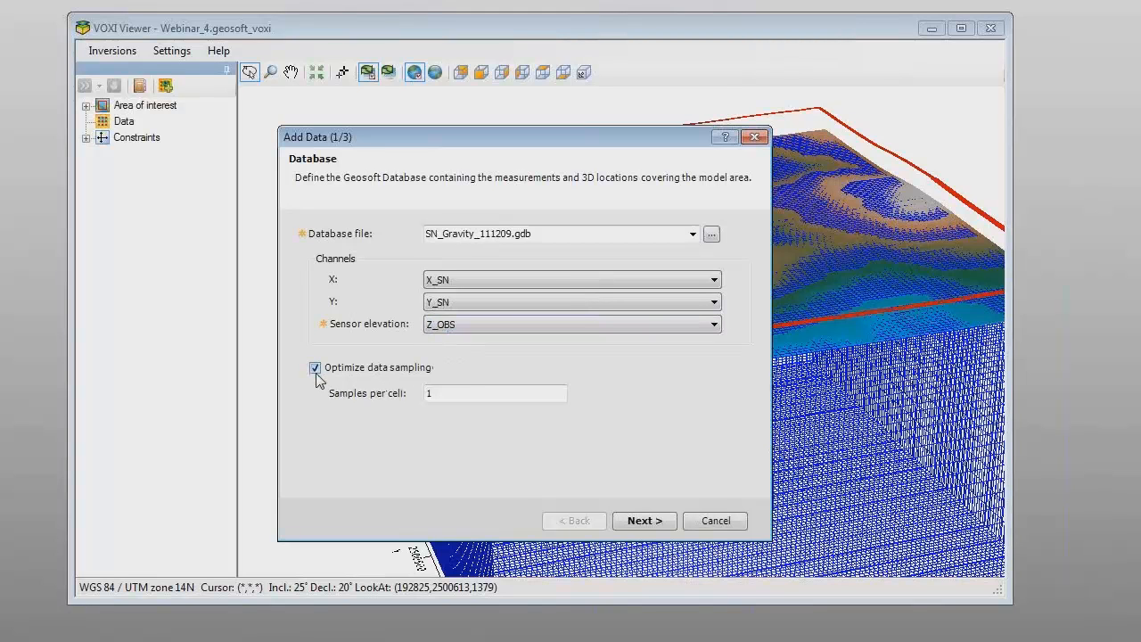
{"action": "left_click", "coordinate": [639, 524]}
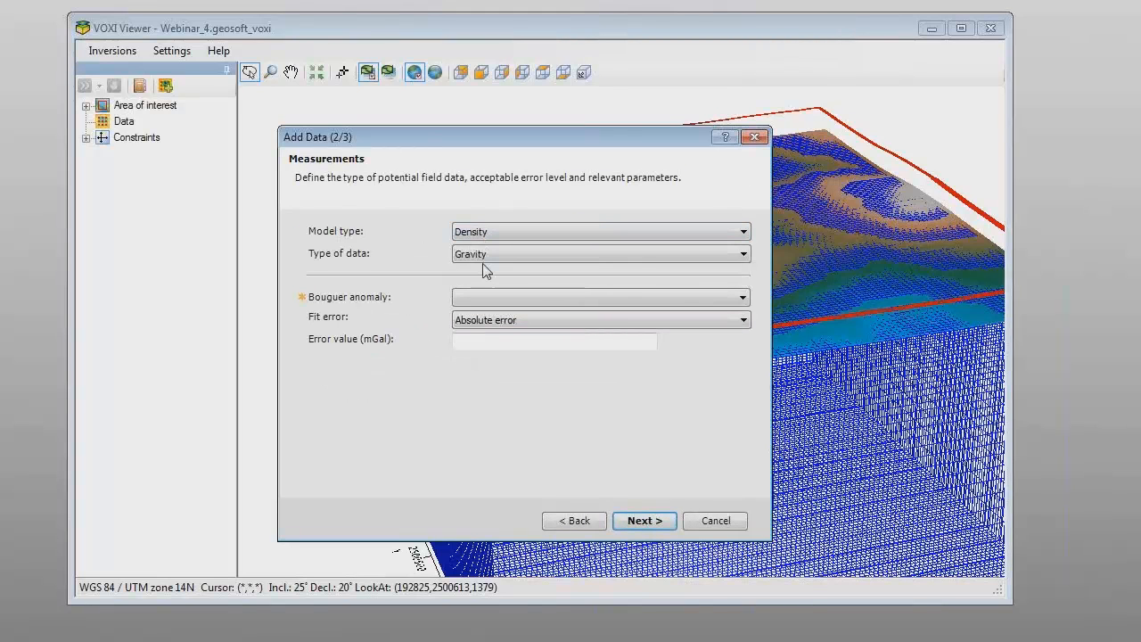
{"action": "left_click", "coordinate": [740, 299]}
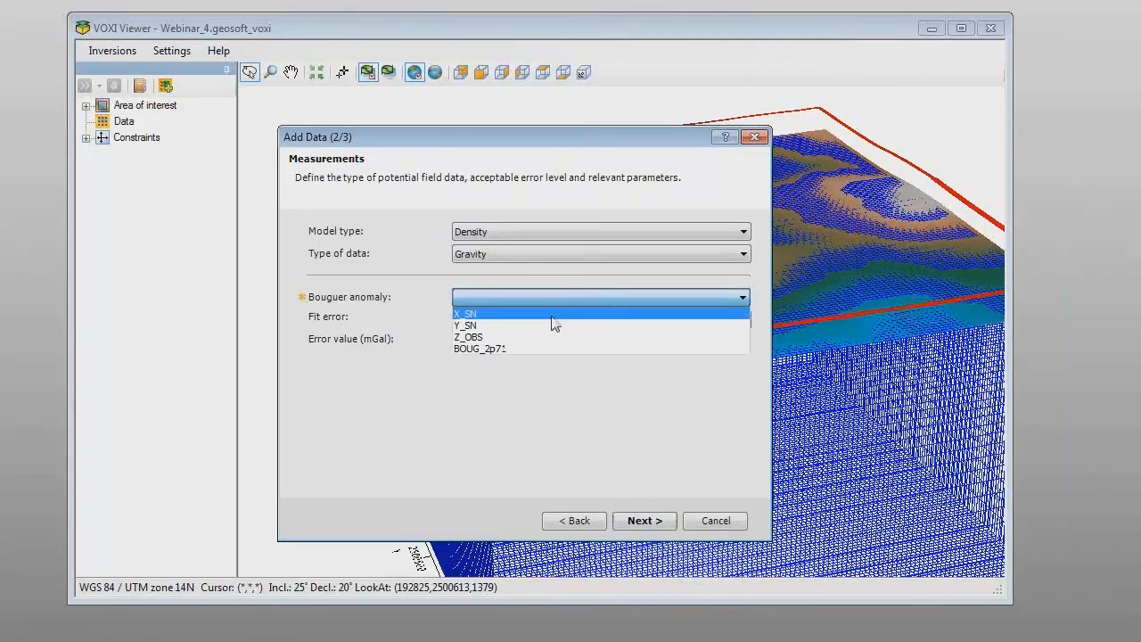
{"action": "left_click", "coordinate": [500, 347]}
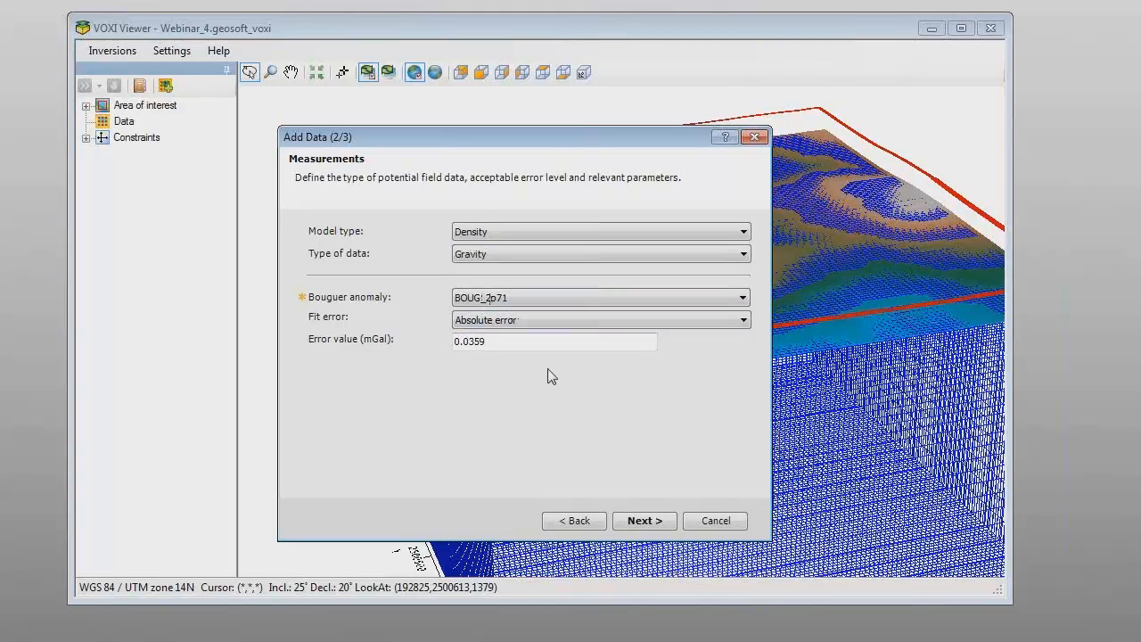
{"action": "left_click", "coordinate": [646, 525]}
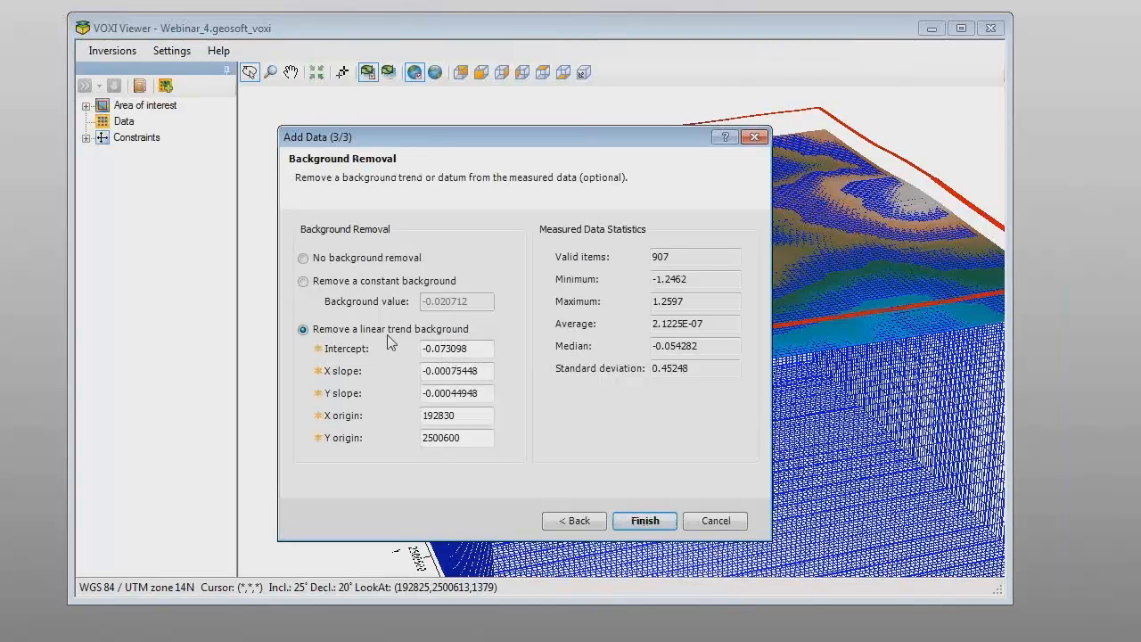
{"action": "left_click", "coordinate": [642, 522]}
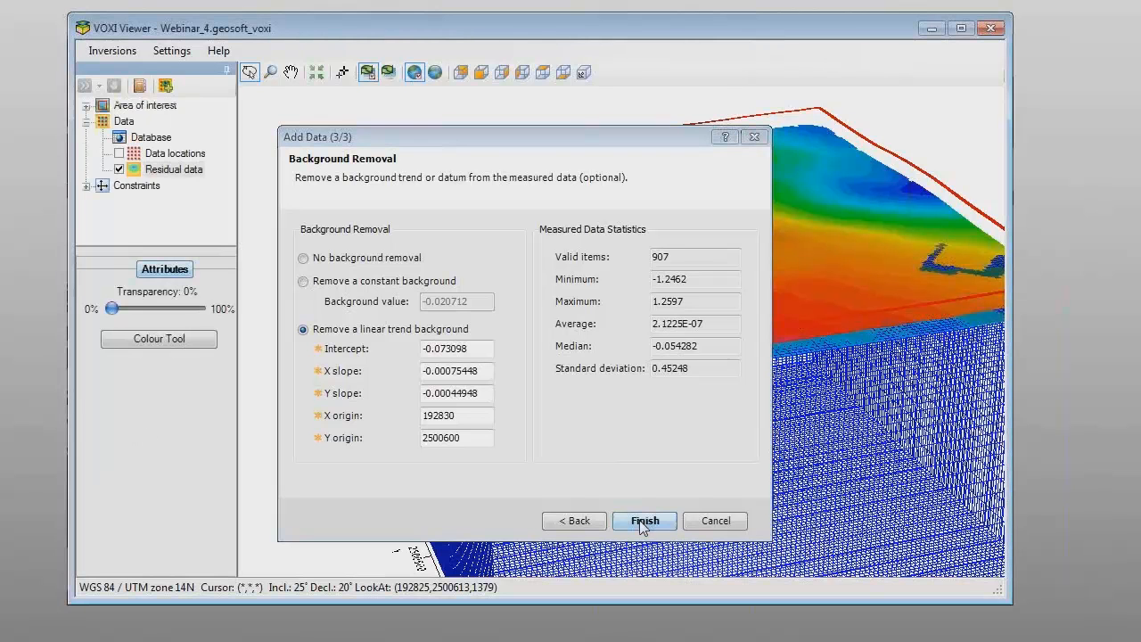
Step: Show the data locations, hide the residual data grid, and examine the station points above the terrain from several angles
{"action": "left_click", "coordinate": [120, 155]}
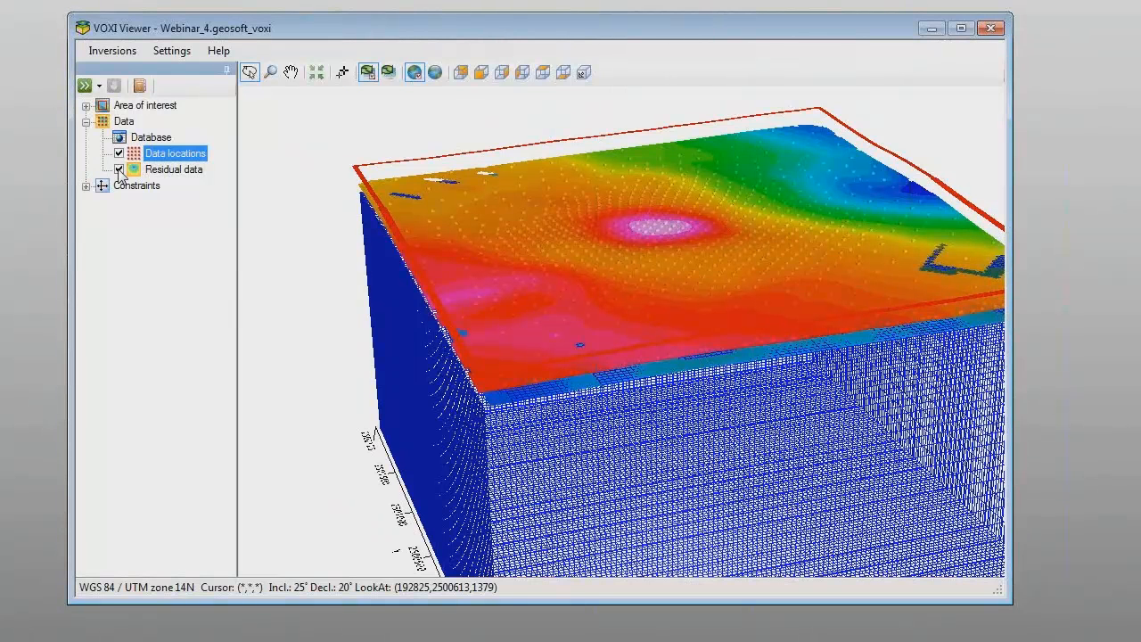
{"action": "left_click", "coordinate": [118, 169]}
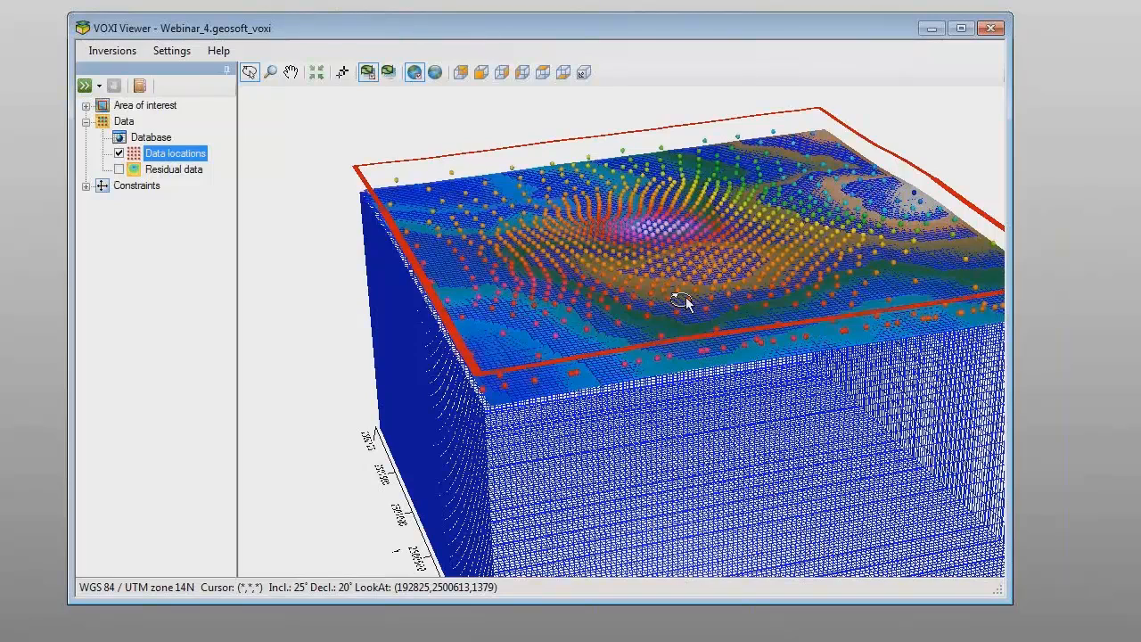
{"action": "left_click_drag", "start_coordinate": [686, 296], "coordinate": [931, 275]}
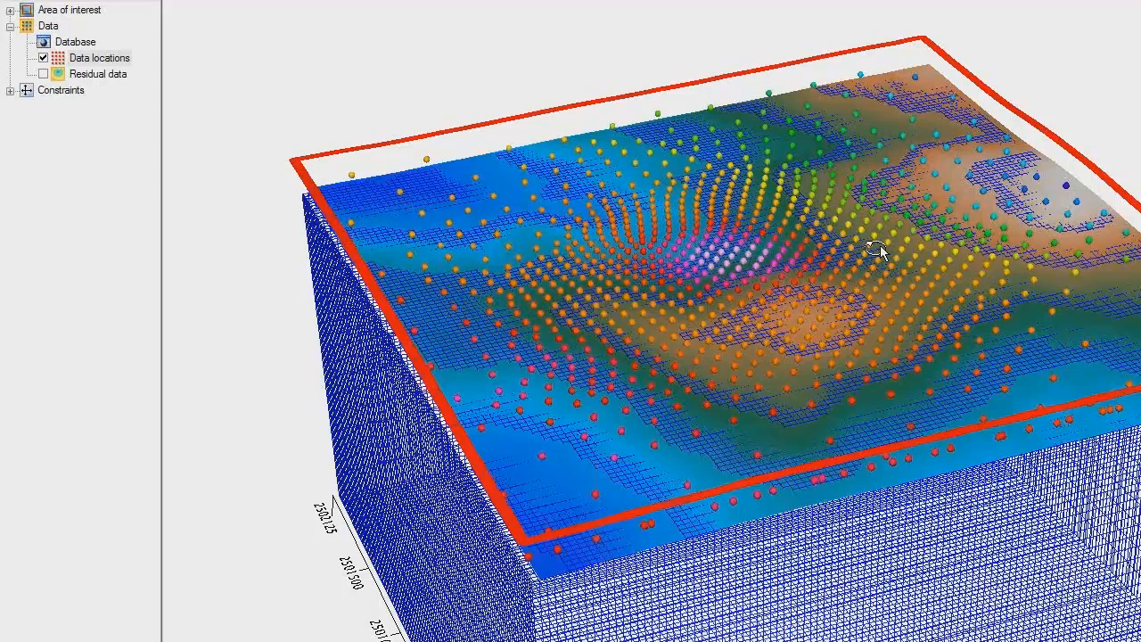
{"action": "left_click_drag", "start_coordinate": [879, 245], "coordinate": [742, 262]}
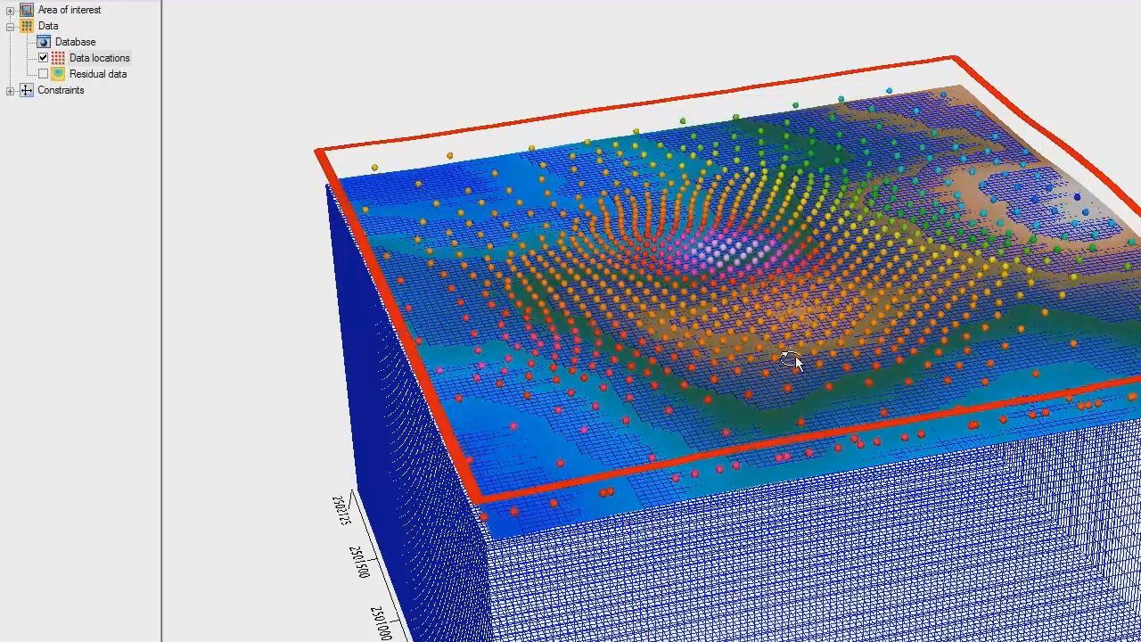
{"action": "left_click_drag", "start_coordinate": [793, 361], "coordinate": [794, 355]}
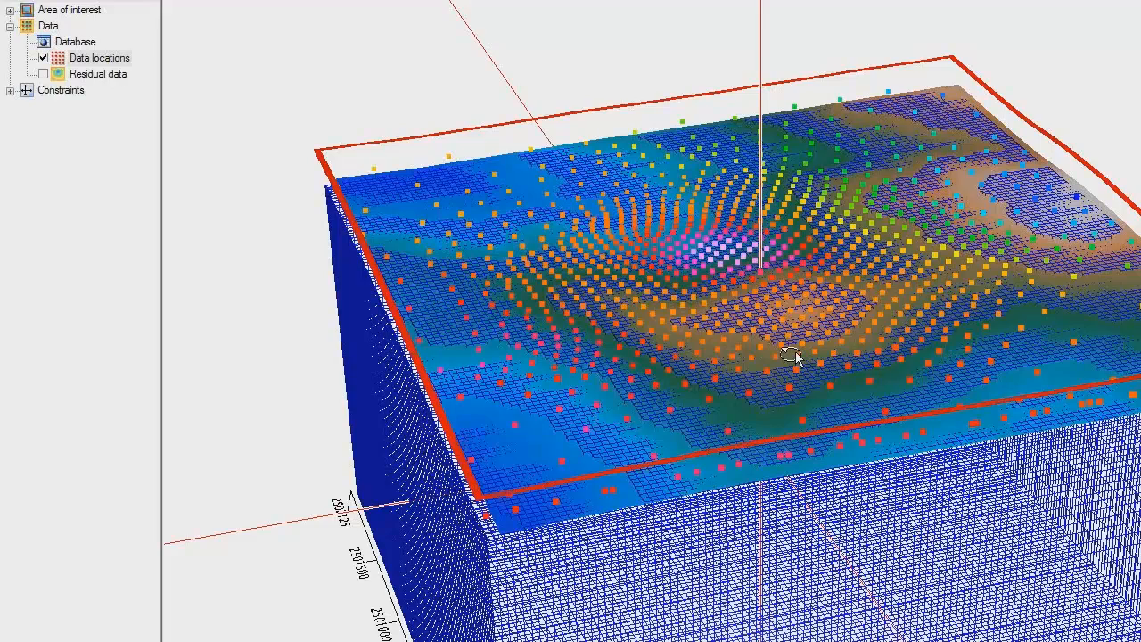
{"action": "left_click_drag", "start_coordinate": [793, 355], "coordinate": [784, 342]}
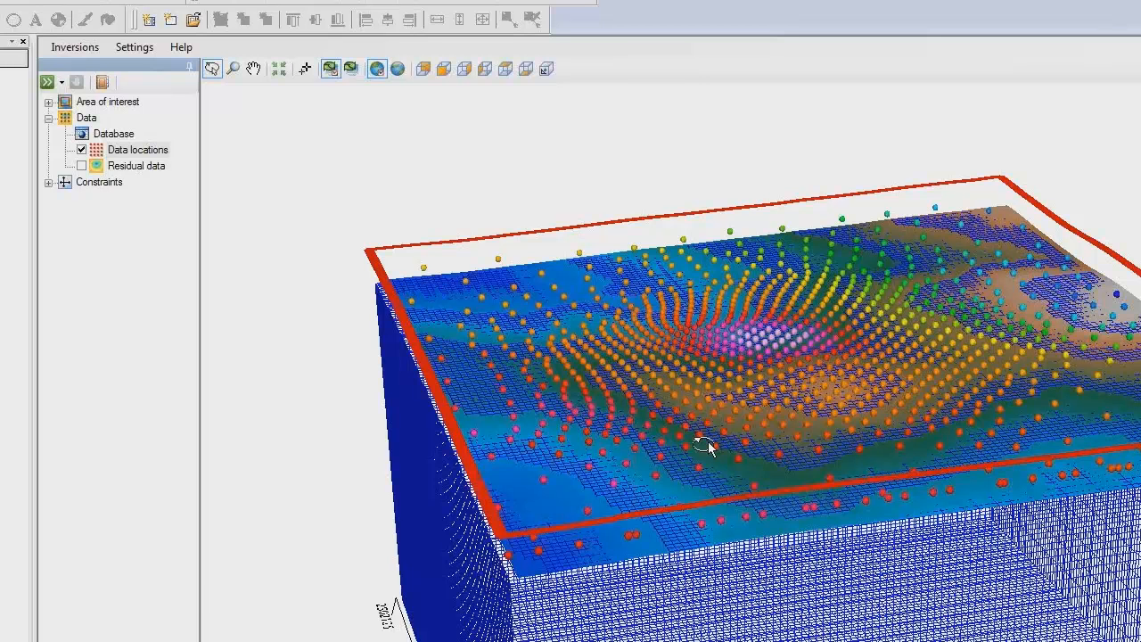
{"action": "left_click_drag", "start_coordinate": [704, 444], "coordinate": [703, 445]}
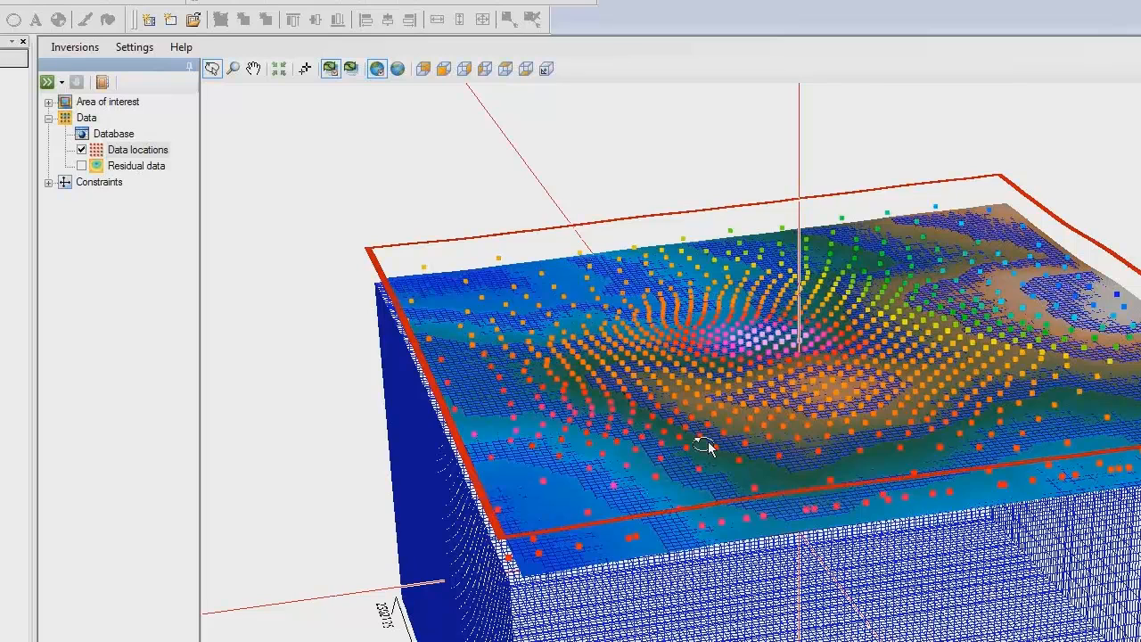
{"action": "left_click_drag", "start_coordinate": [704, 444], "coordinate": [705, 437]}
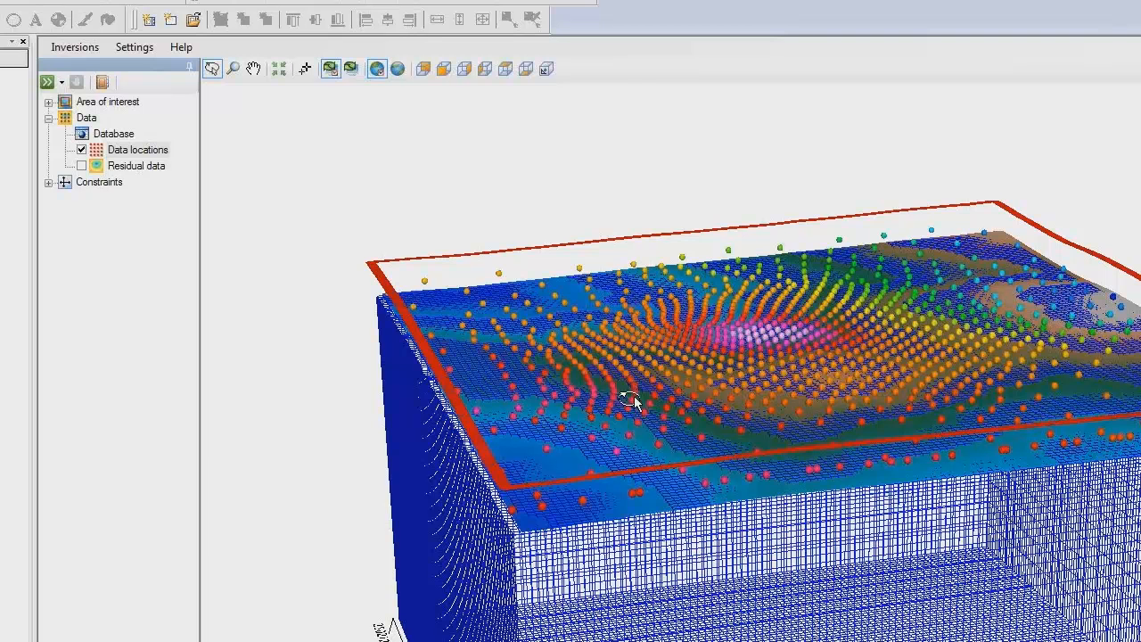
{"action": "left_click_drag", "start_coordinate": [634, 396], "coordinate": [637, 403]}
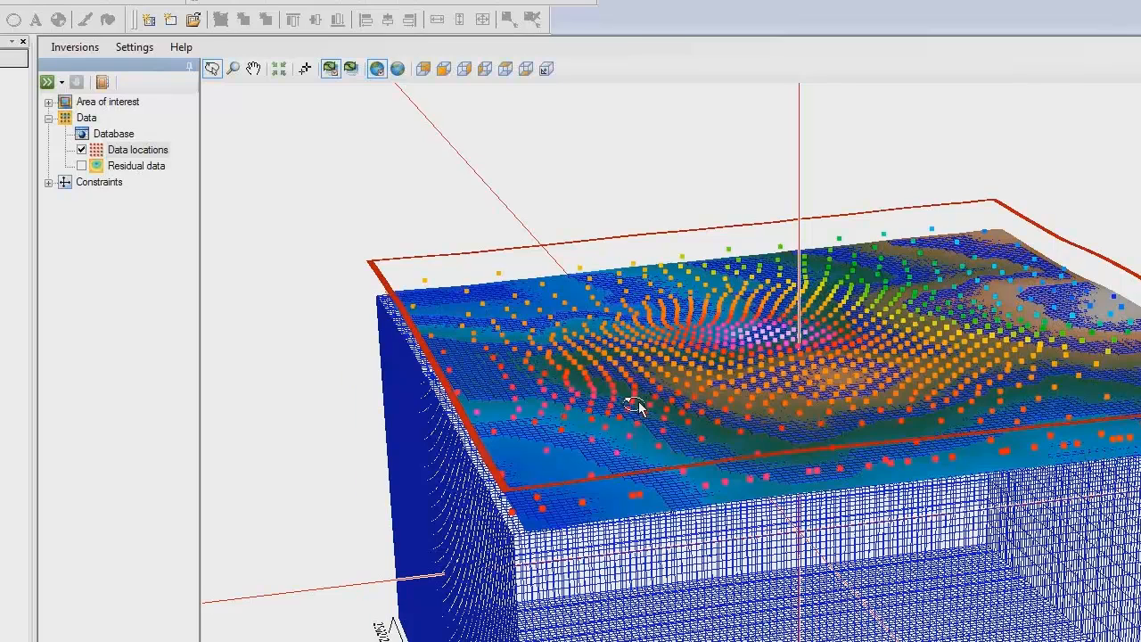
{"action": "left_click_drag", "start_coordinate": [637, 404], "coordinate": [659, 371]}
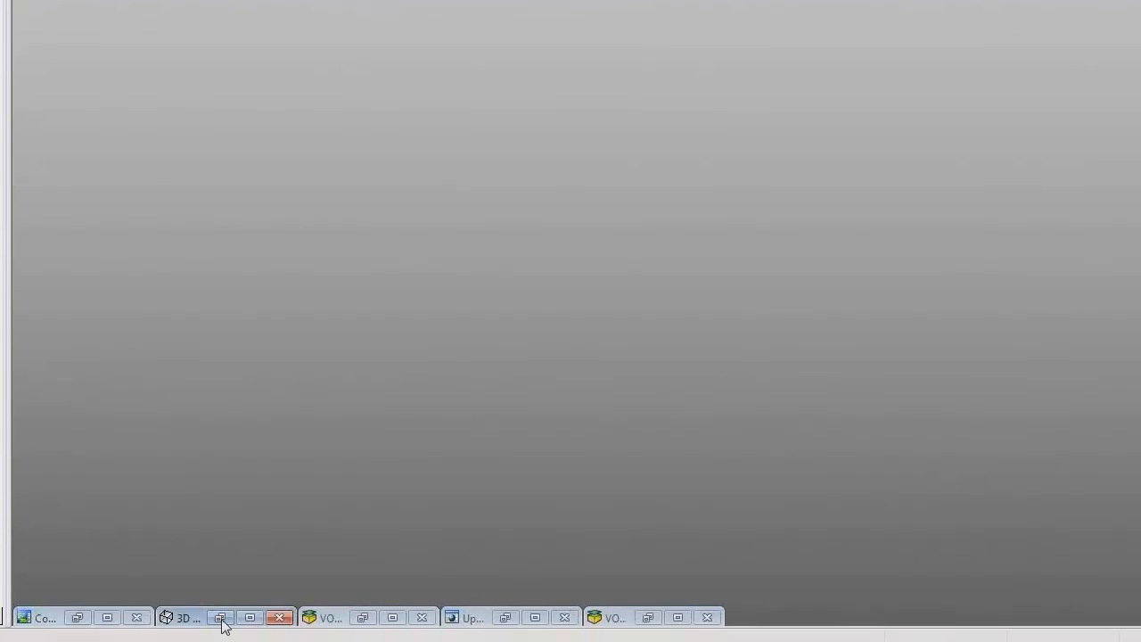
Step: Restore the minimized 3D viewer and examine how the GOCAD_swfault_swfault surface crosses Surface_mfb2 from the side
{"action": "left_click", "coordinate": [220, 617]}
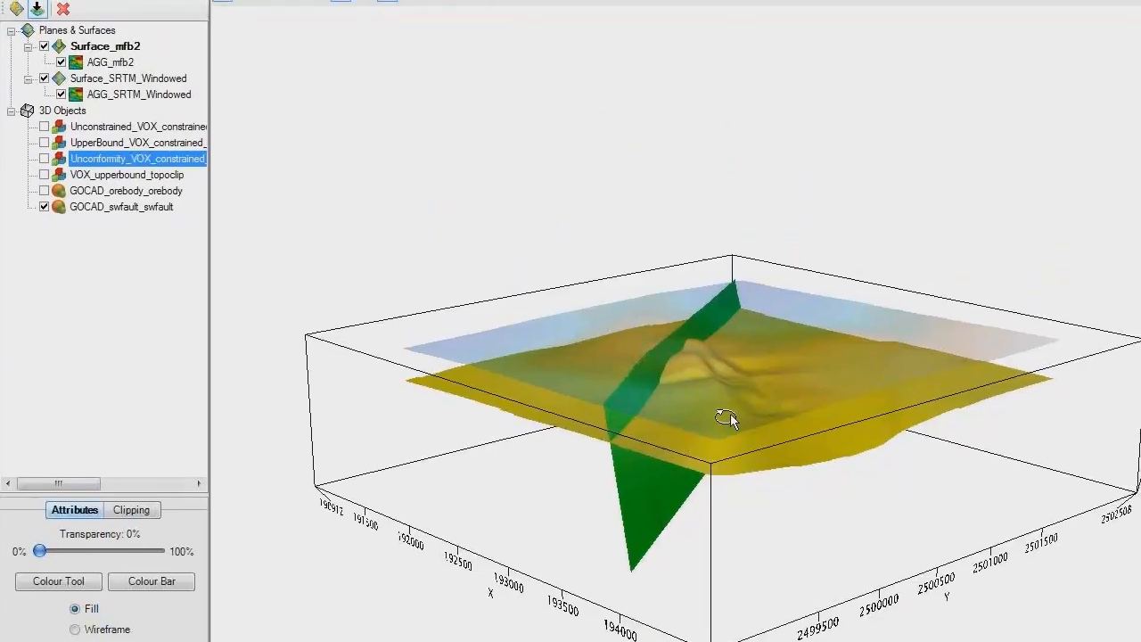
{"action": "mouse_move", "coordinate": [742, 418]}
{"action": "left_mouse_down"}
{"action": "mouse_move", "coordinate": [819, 428]}
{"action": "mouse_move", "coordinate": [846, 448]}
{"action": "mouse_move", "coordinate": [844, 437]}
{"action": "mouse_move", "coordinate": [756, 400]}
{"action": "mouse_move", "coordinate": [757, 379]}
{"action": "mouse_move", "coordinate": [755, 402]}
{"action": "mouse_move", "coordinate": [750, 357]}
{"action": "mouse_move", "coordinate": [728, 340]}
{"action": "mouse_move", "coordinate": [714, 369]}
{"action": "mouse_move", "coordinate": [755, 397]}
{"action": "mouse_move", "coordinate": [754, 441]}
{"action": "mouse_move", "coordinate": [988, 473]}
{"action": "mouse_move", "coordinate": [922, 479]}
{"action": "mouse_move", "coordinate": [918, 501]}
{"action": "mouse_move", "coordinate": [762, 376]}
{"action": "mouse_move", "coordinate": [793, 367]}
{"action": "mouse_move", "coordinate": [826, 377]}
{"action": "mouse_move", "coordinate": [803, 378]}
{"action": "mouse_move", "coordinate": [794, 405]}
{"action": "mouse_move", "coordinate": [778, 332]}
{"action": "mouse_move", "coordinate": [747, 403]}
{"action": "left_mouse_up"}
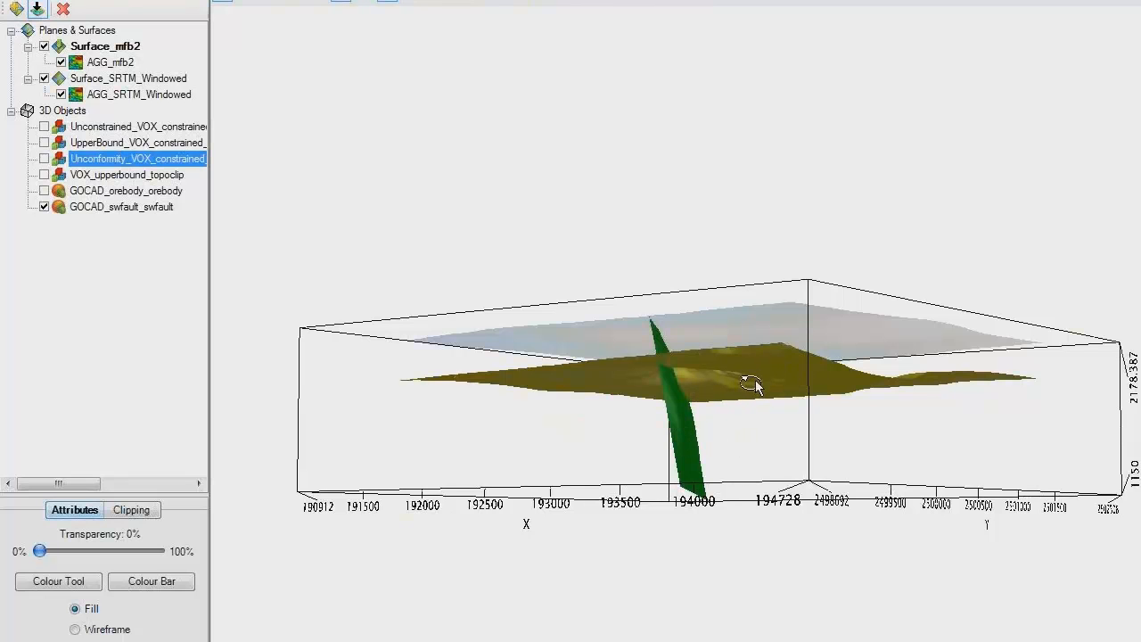
{"action": "left_click_drag", "start_coordinate": [754, 384], "coordinate": [730, 429]}
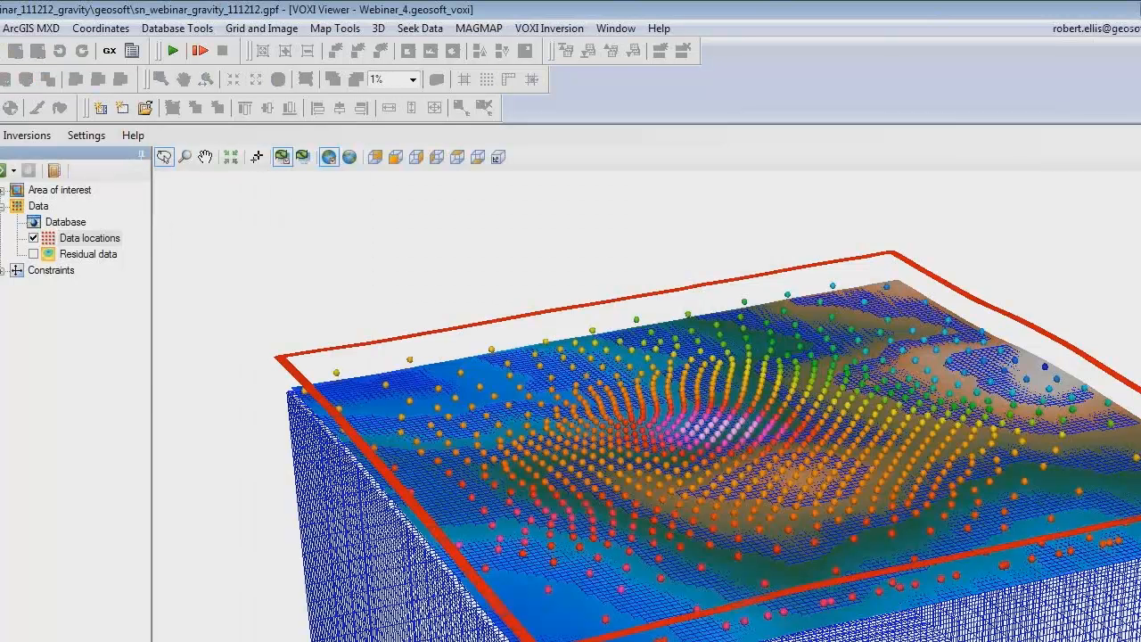
Step: Export the padded mesh of the Webinar_4 VOXI as Mesh.geosoft_voxel in the Webinar_111212_Gravity folder
{"action": "left_click_drag", "start_coordinate": [682, 640], "coordinate": [684, 606]}
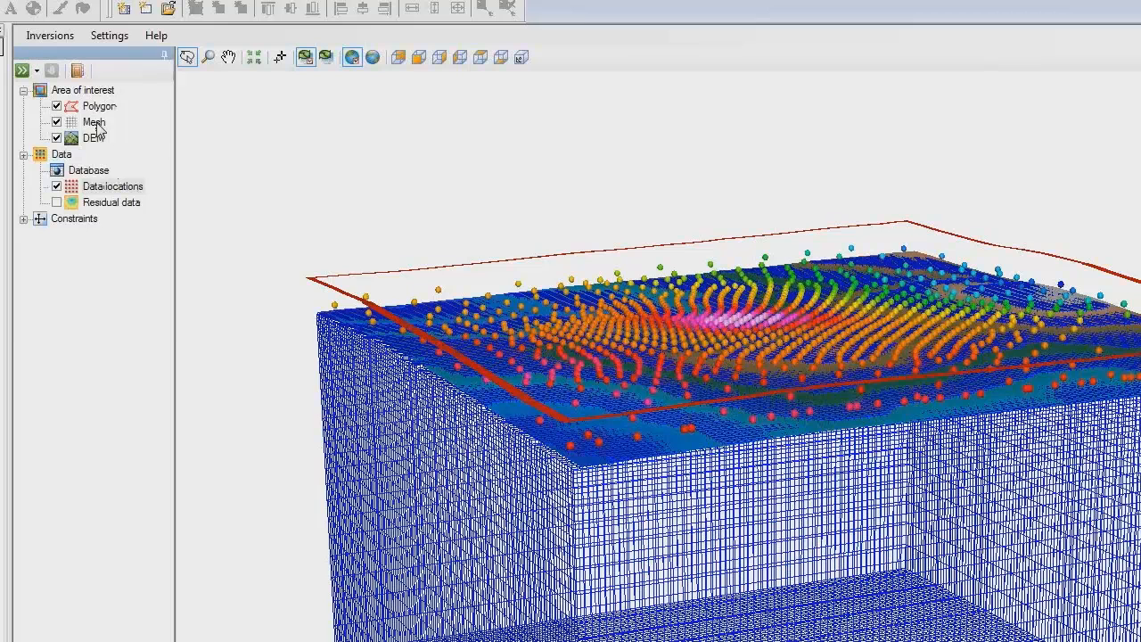
{"action": "left_click", "coordinate": [98, 128]}
{"action": "right_click", "coordinate": [96, 126]}
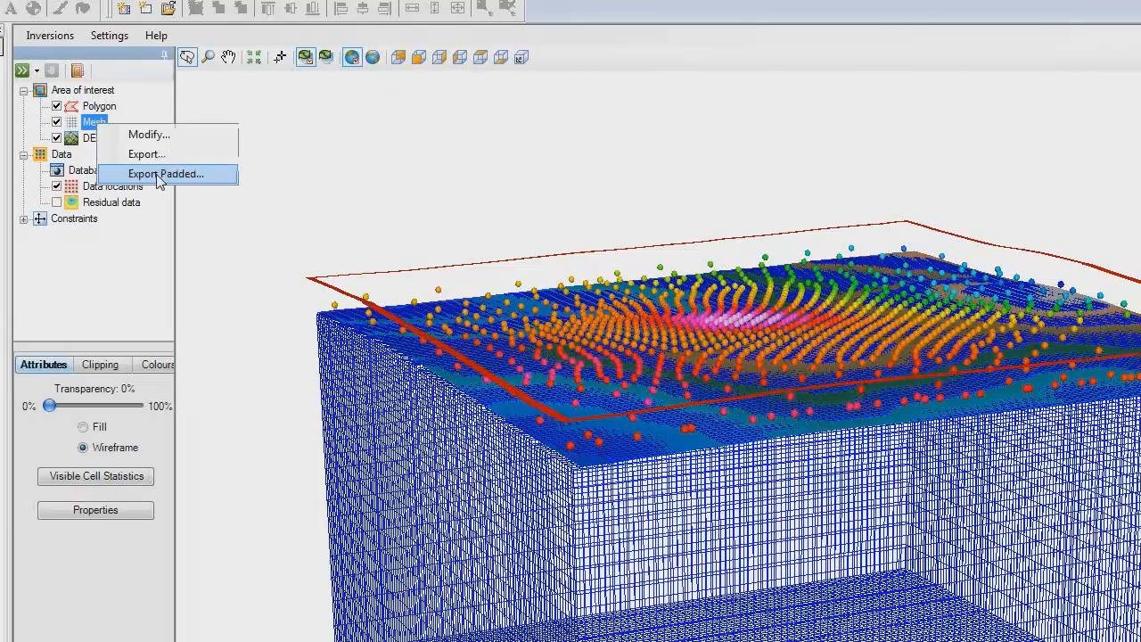
{"action": "left_click", "coordinate": [159, 178]}
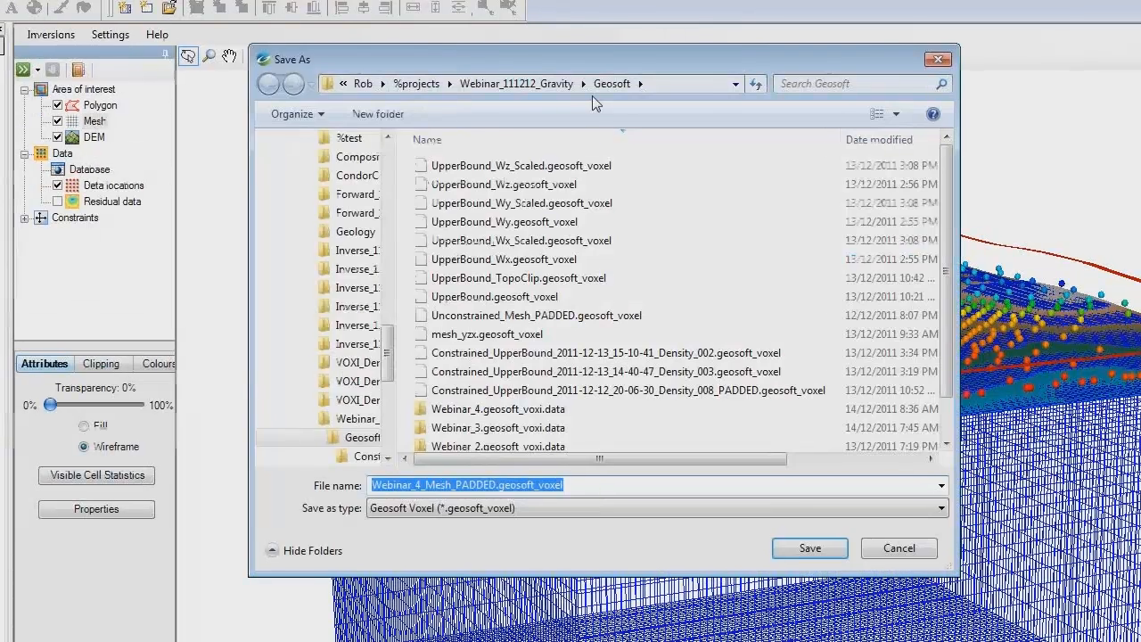
{"action": "left_click", "coordinate": [540, 81]}
{"action": "left_click_drag", "start_coordinate": [496, 474], "coordinate": [350, 481]}
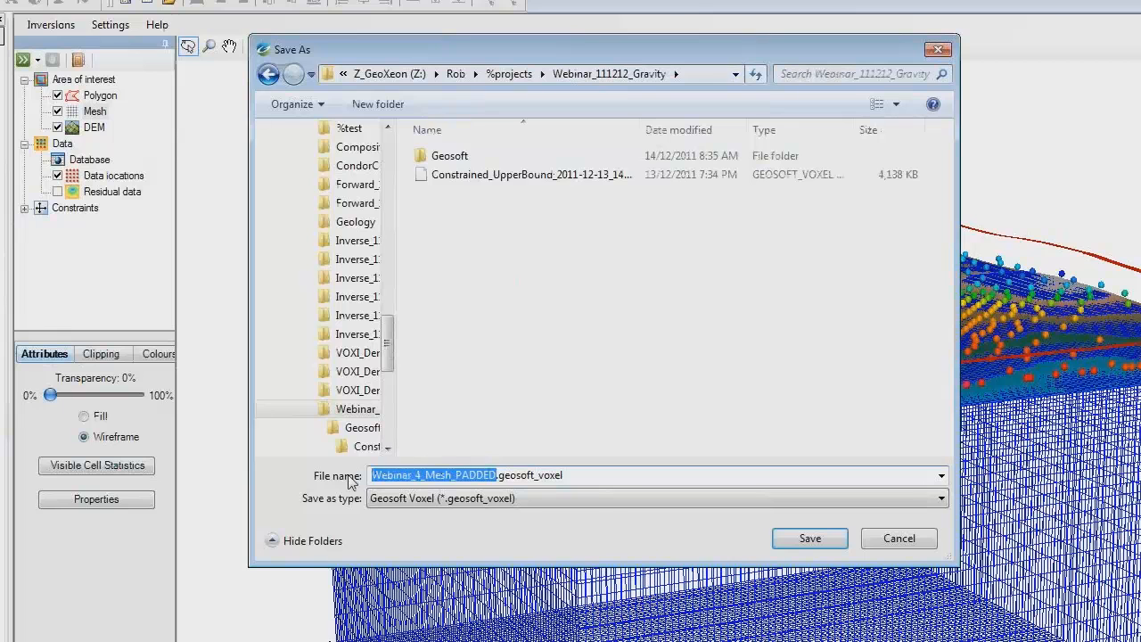
{"action": "type", "text": "Mesh"}
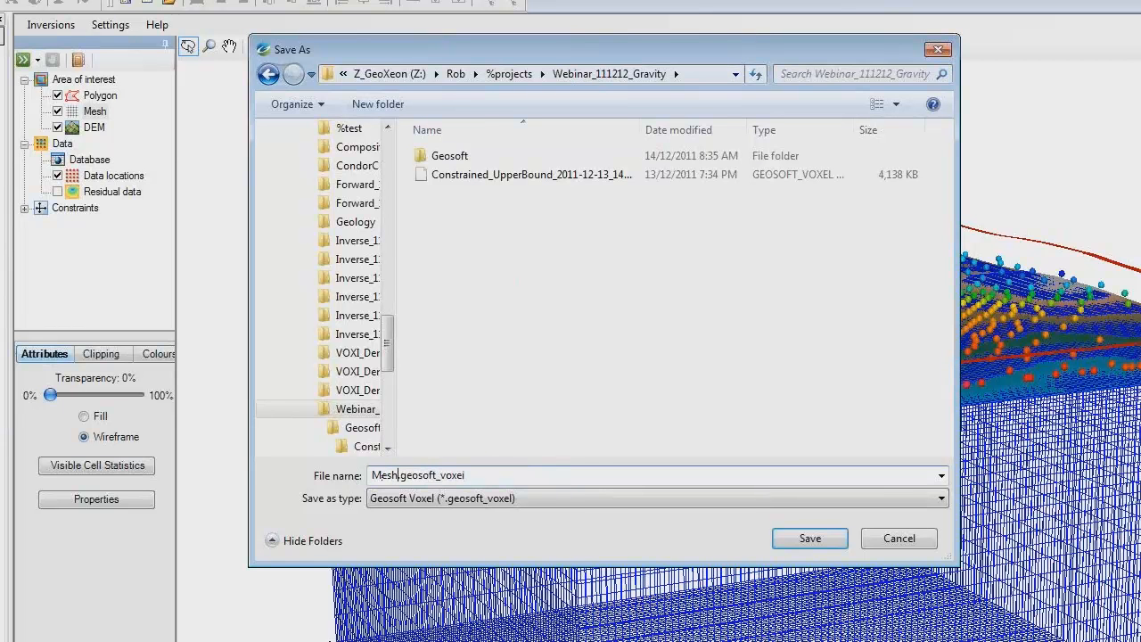
{"action": "left_click", "coordinate": [793, 546]}
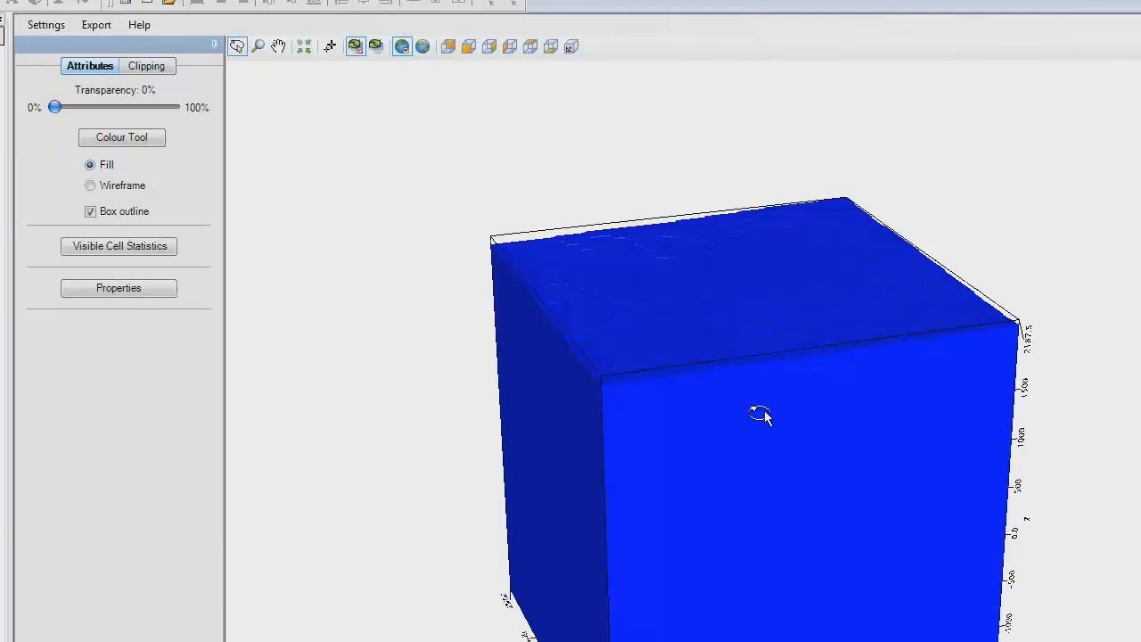
Step: Examine the exported Mesh voxel from an oblique angle, close its viewer and return to the Webinar_4 VOXI viewer
{"action": "left_click_drag", "start_coordinate": [764, 415], "coordinate": [776, 285]}
{"action": "left_click_drag", "start_coordinate": [753, 119], "coordinate": [724, 169]}
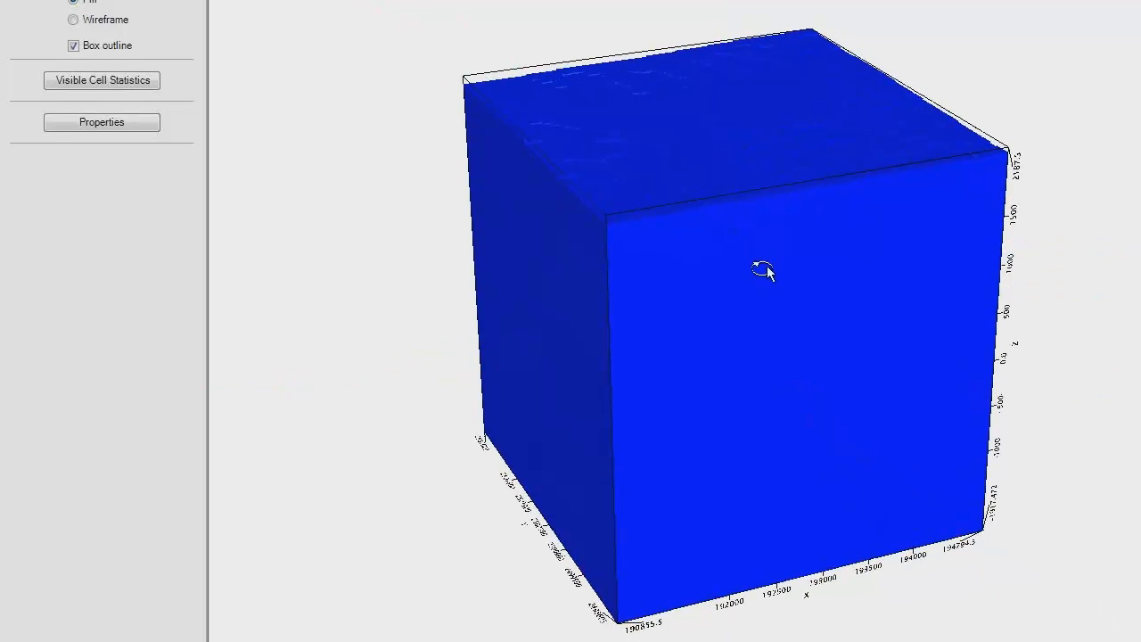
{"action": "left_click_drag", "start_coordinate": [764, 270], "coordinate": [764, 253]}
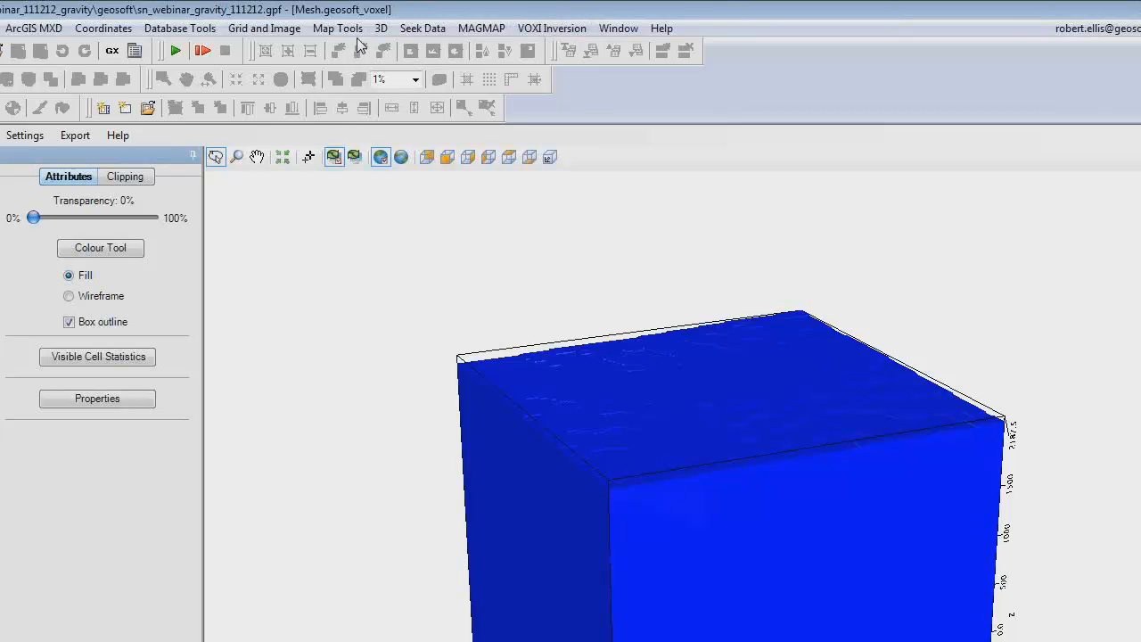
{"action": "left_click", "coordinate": [381, 27]}
{"action": "left_click", "coordinate": [815, 256]}
{"action": "key", "text": "ctrl+F4"}
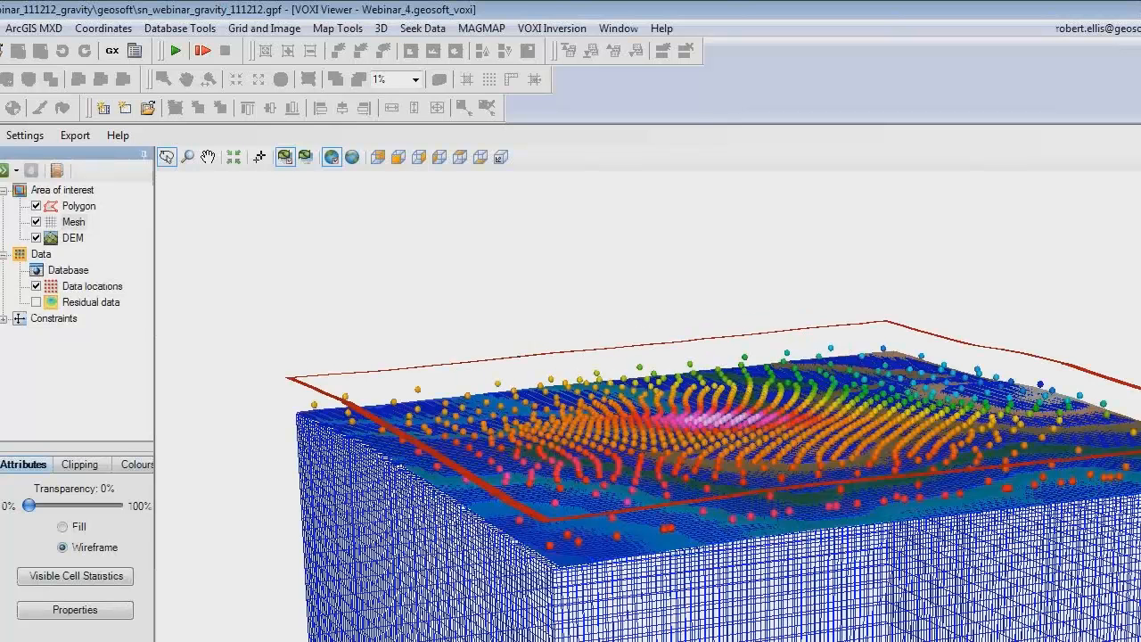
Step: Export the padded mesh voxel to a new database named Mesh.gdb, using data channel V, direction XYZ and output of dummy values
{"action": "left_click", "coordinate": [381, 28]}
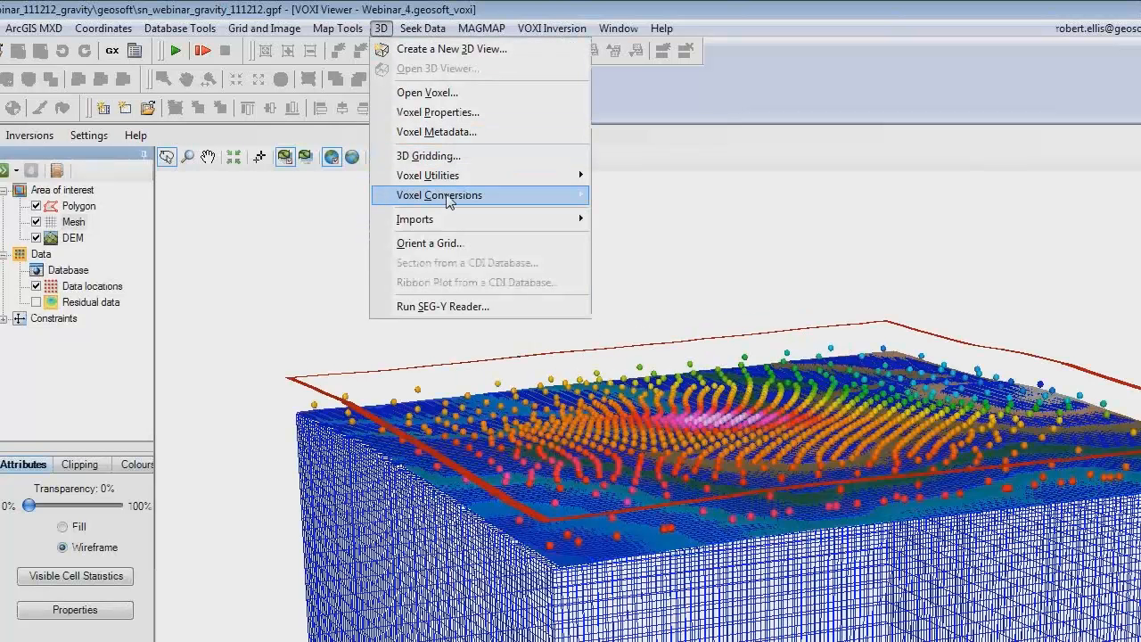
{"action": "mouse_move", "coordinate": [448, 201]}
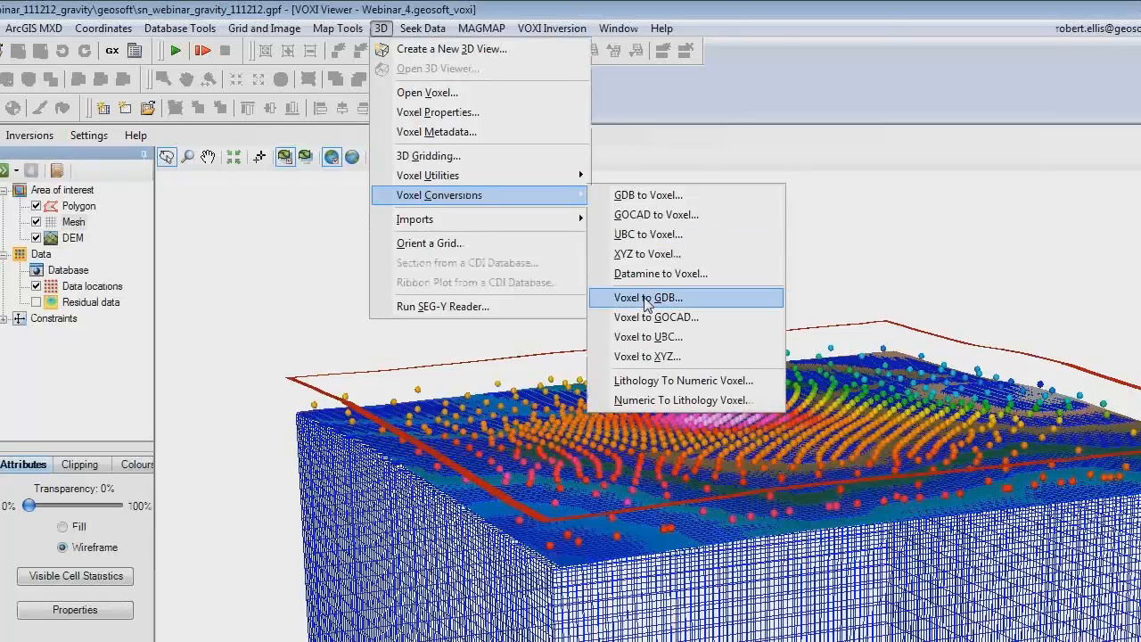
{"action": "left_click", "coordinate": [646, 300]}
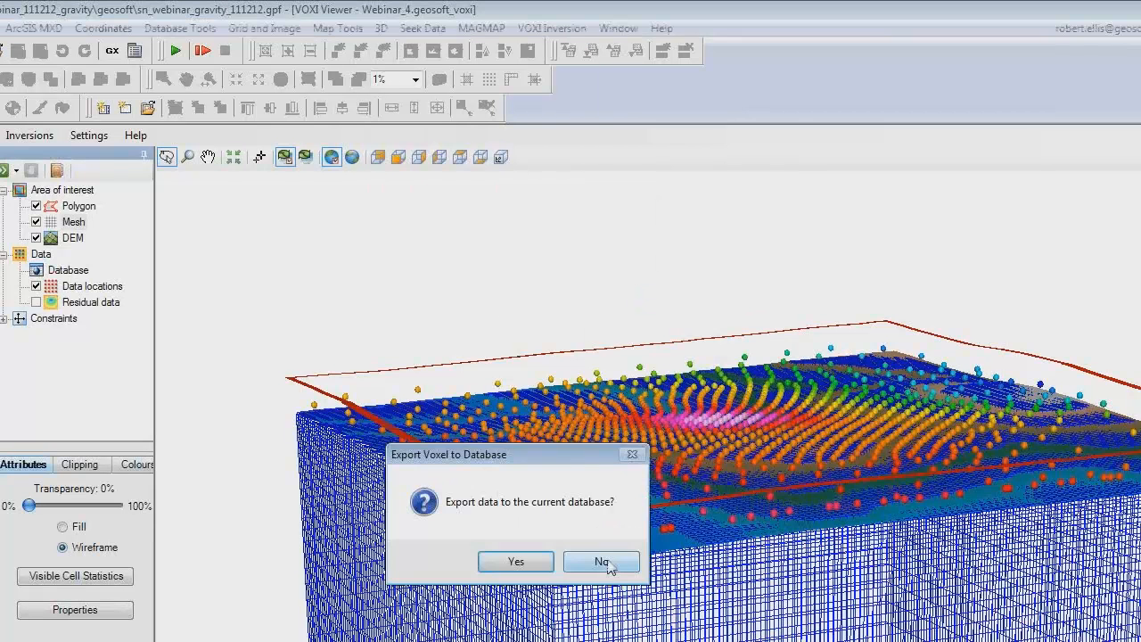
{"action": "left_click", "coordinate": [609, 564]}
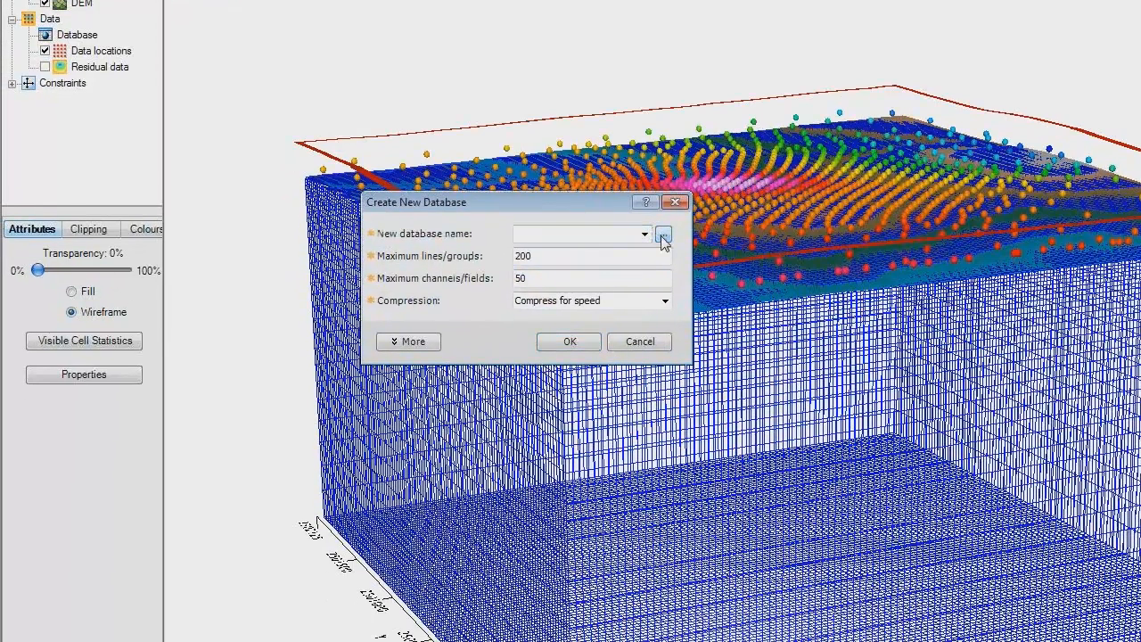
{"action": "left_click", "coordinate": [663, 235]}
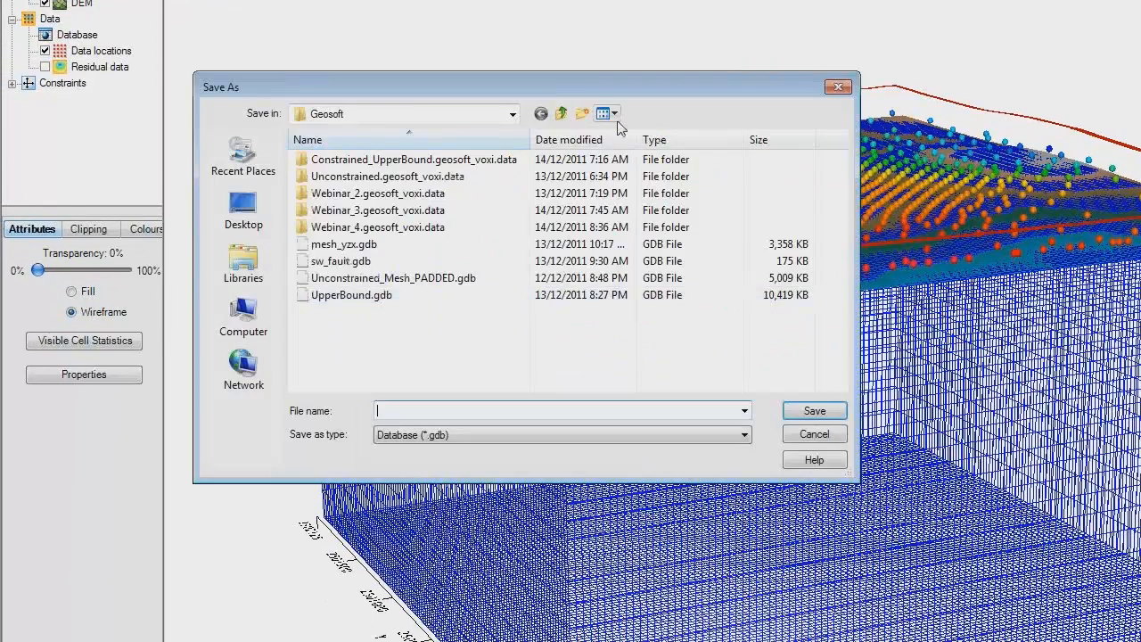
{"action": "left_click", "coordinate": [561, 113]}
{"action": "type", "text": "Mesh"}
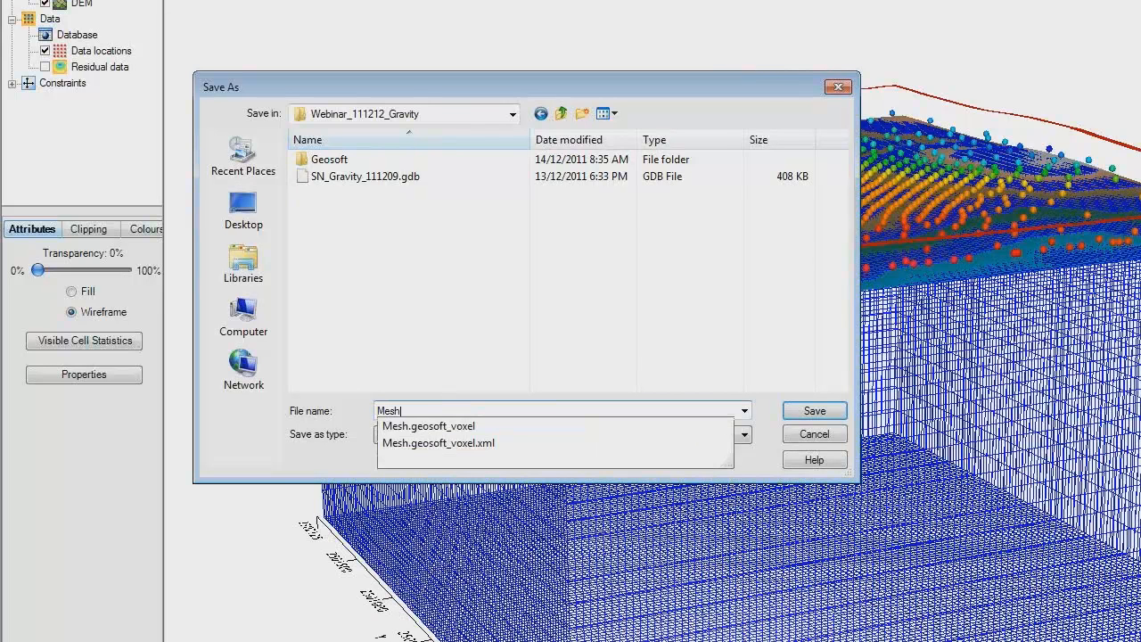
{"action": "left_click", "coordinate": [828, 415]}
{"action": "left_click", "coordinate": [814, 411]}
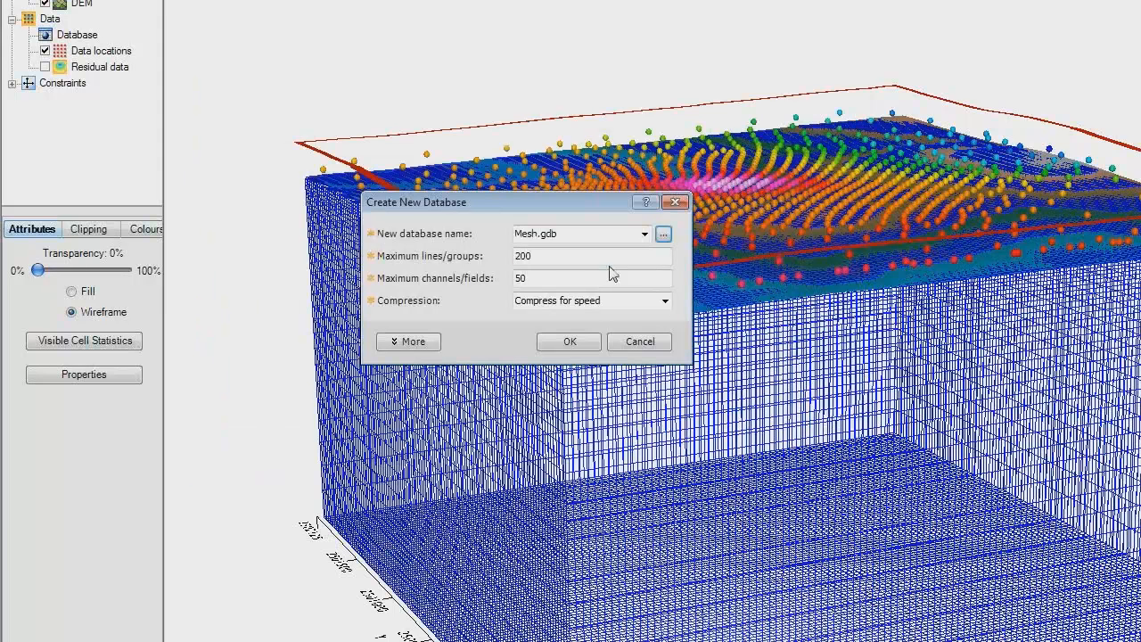
{"action": "left_click", "coordinate": [578, 344]}
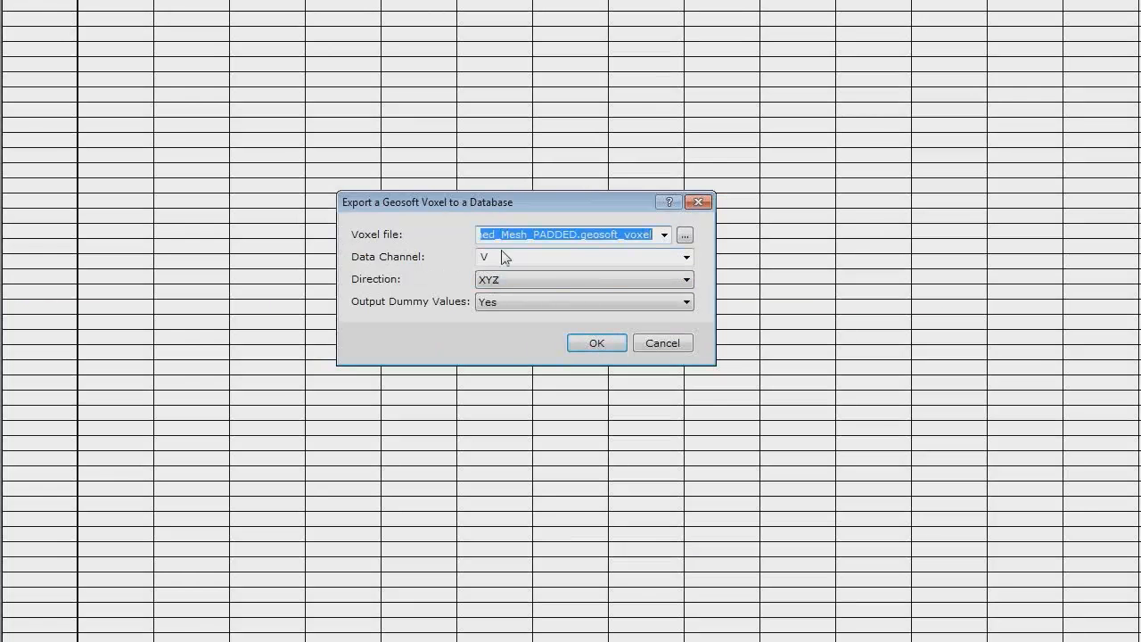
{"action": "left_click", "coordinate": [595, 345]}
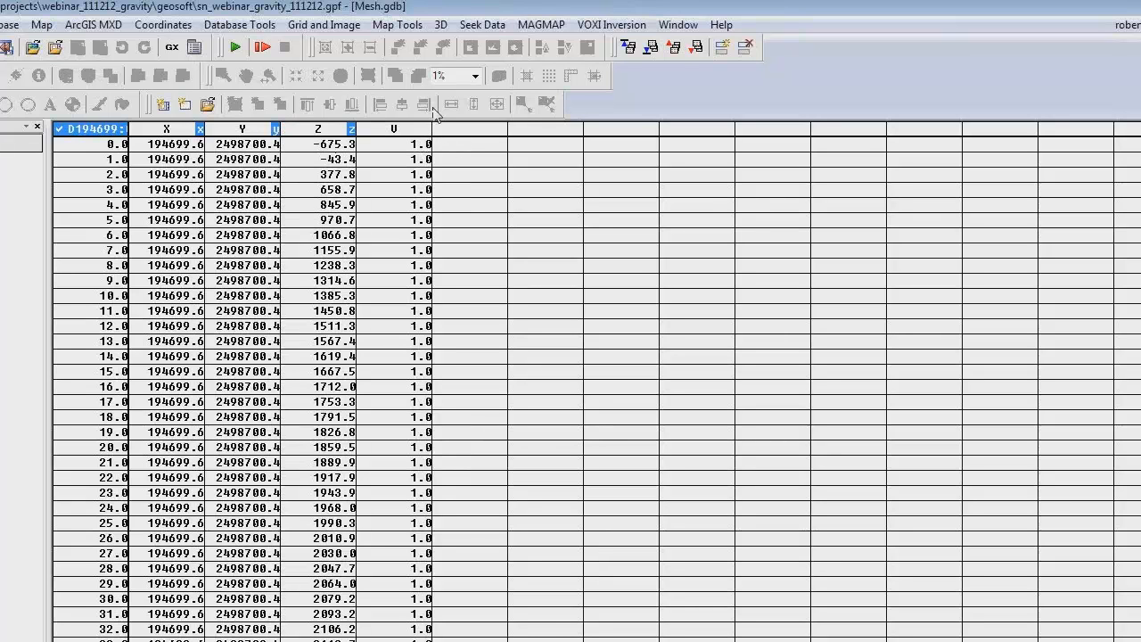
Step: Sample the mfb2_expandedfilled.grd grid from the Webinar_111212_Gravity folder at the X and Y channels into a new channel named SED
{"action": "left_click", "coordinate": [337, 28]}
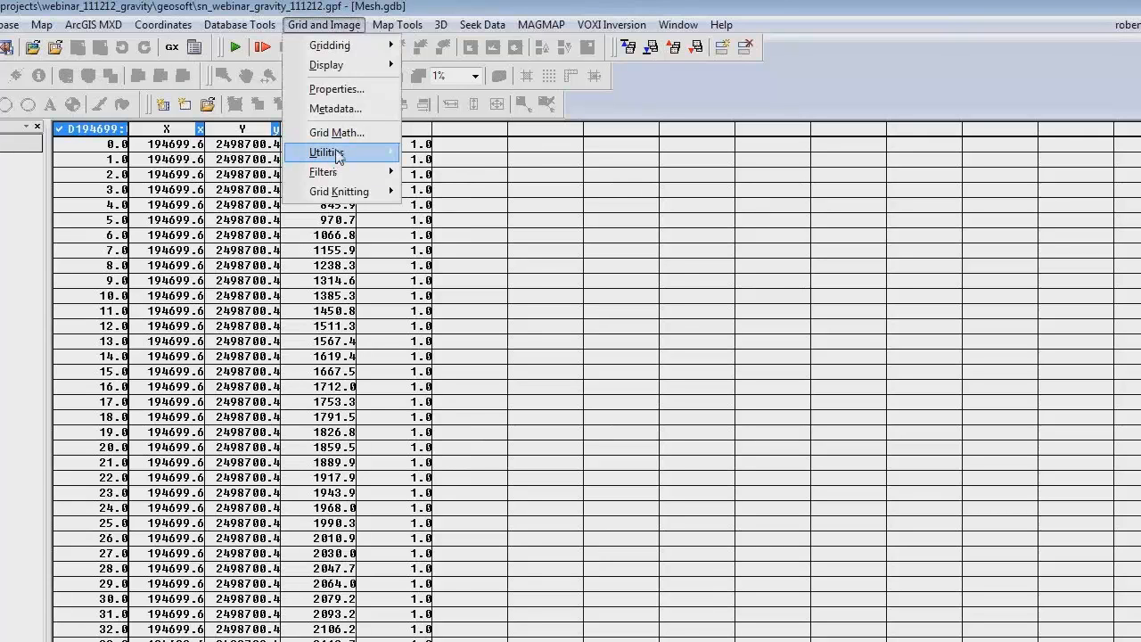
{"action": "mouse_move", "coordinate": [337, 156]}
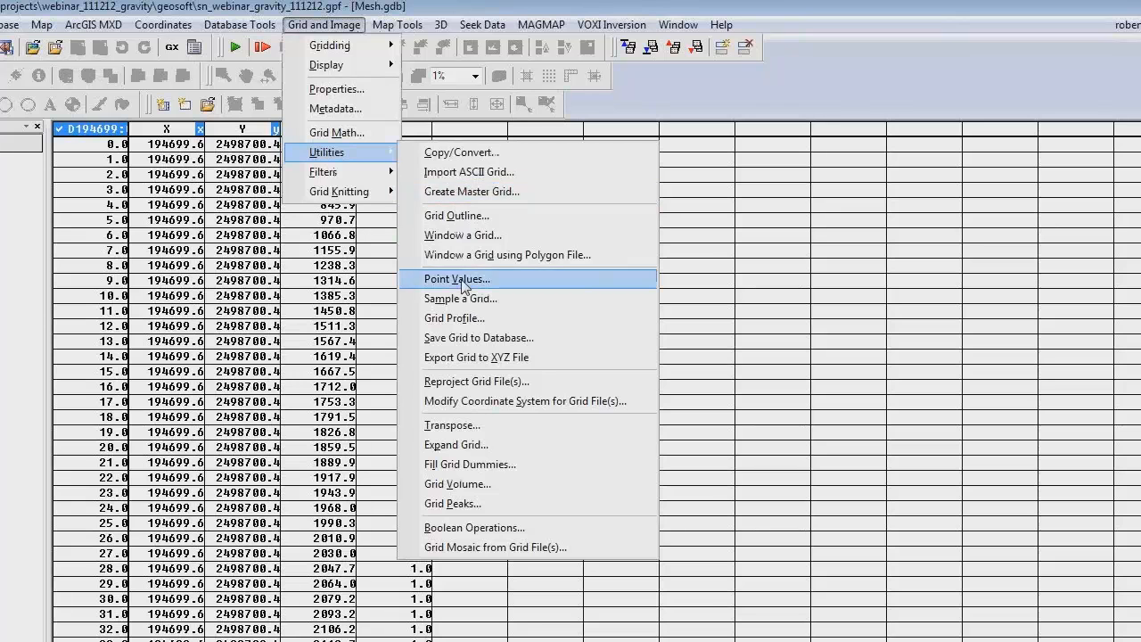
{"action": "left_click", "coordinate": [474, 307]}
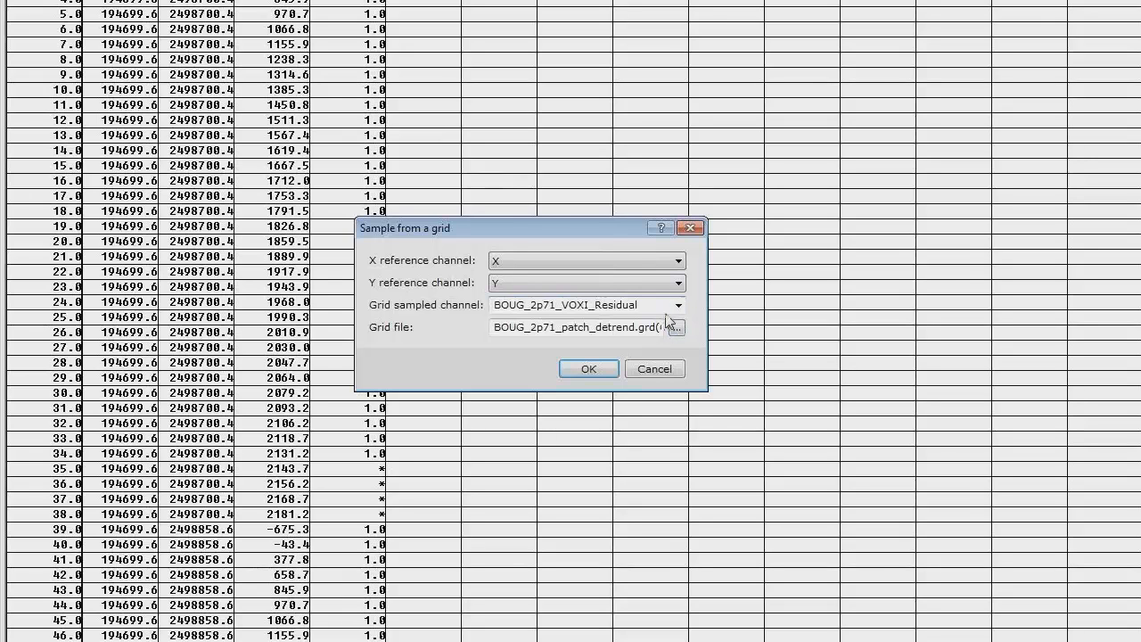
{"action": "left_click", "coordinate": [518, 306]}
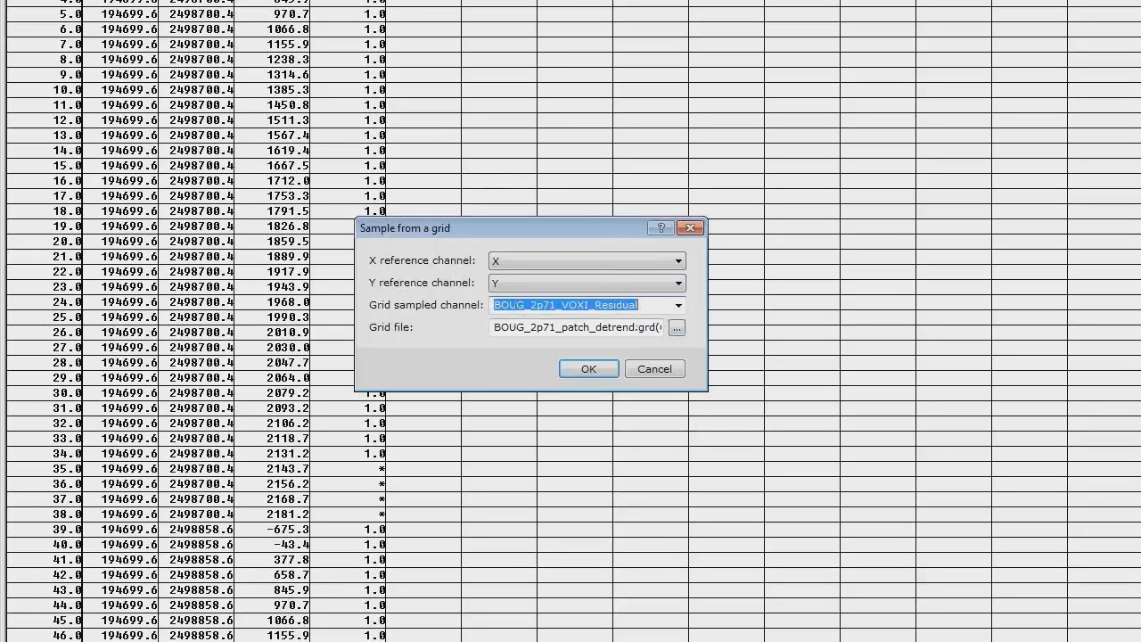
{"action": "type", "text": "SED"}
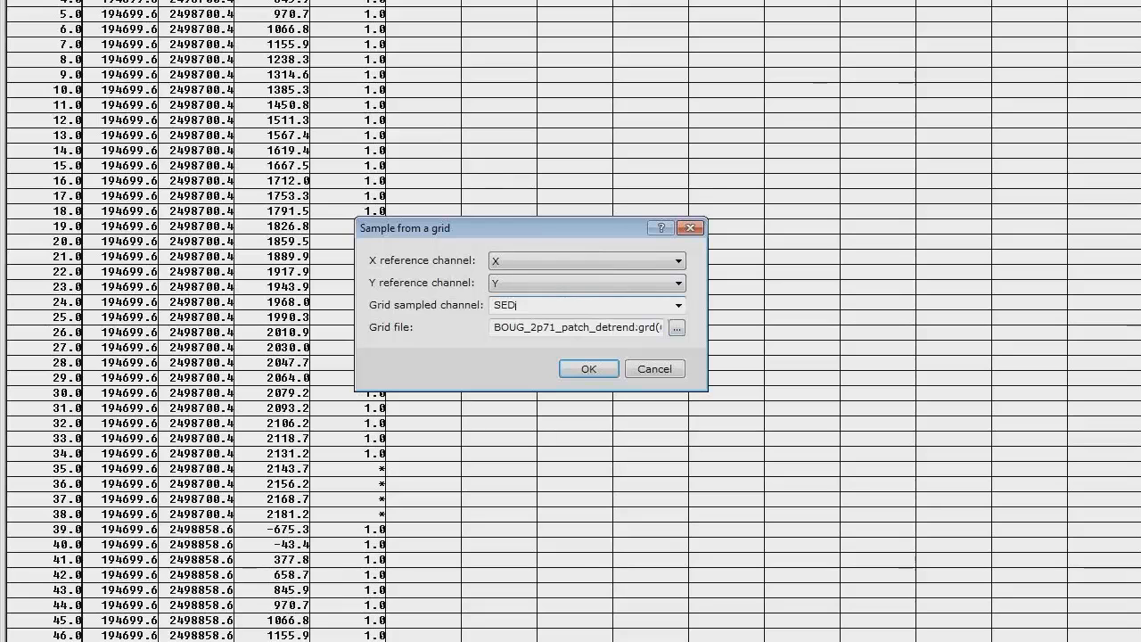
{"action": "left_click", "coordinate": [678, 335]}
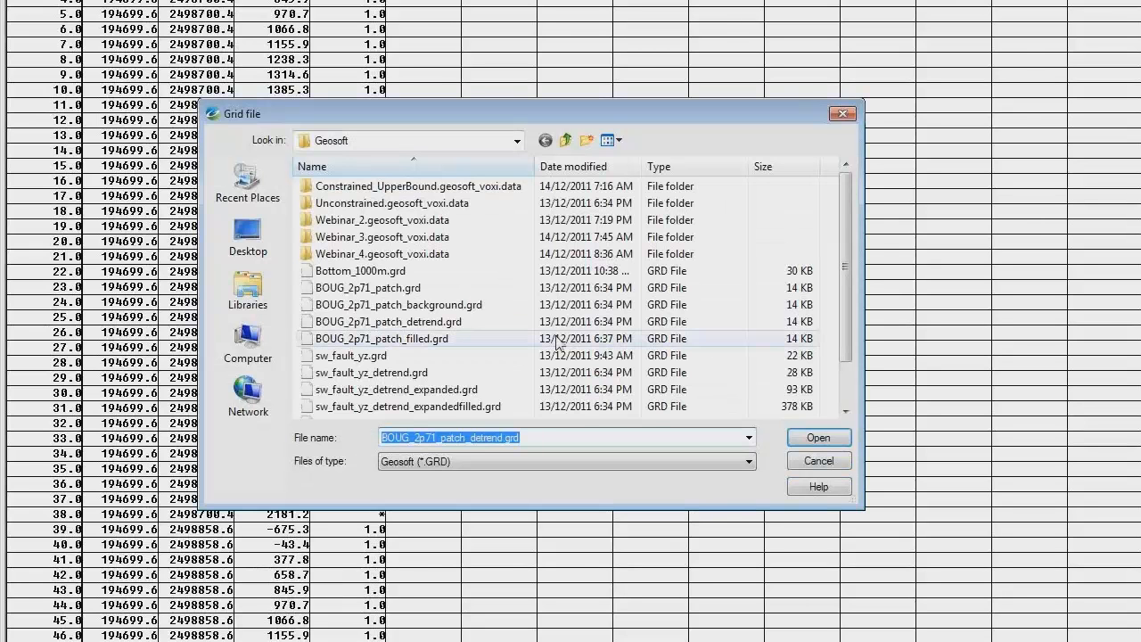
{"action": "left_click", "coordinate": [565, 140]}
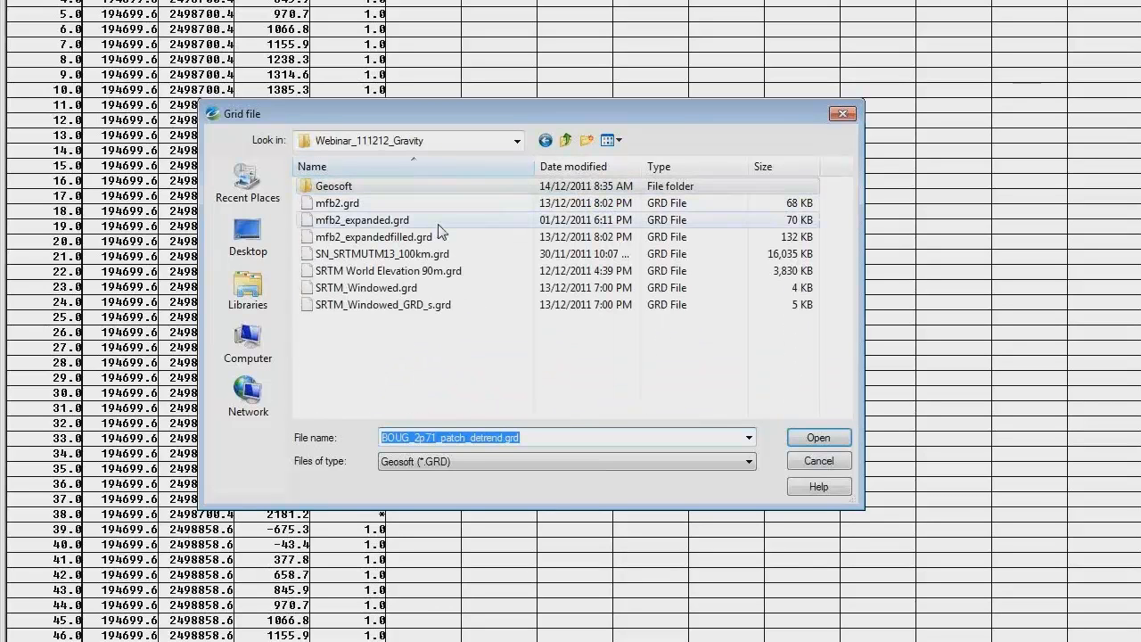
{"action": "left_click", "coordinate": [395, 238]}
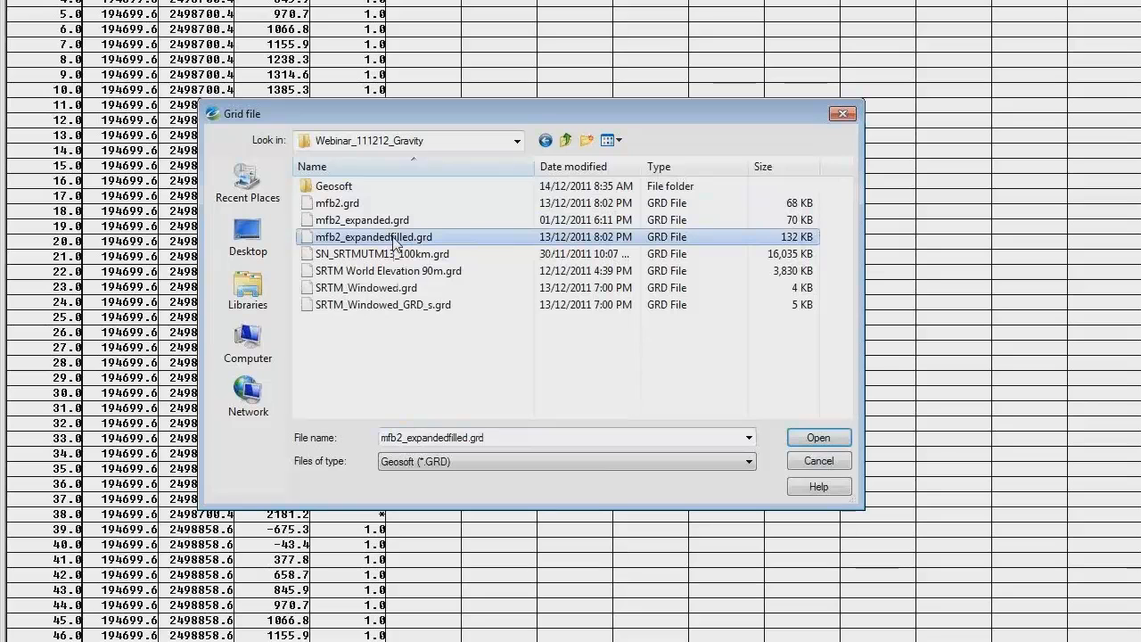
{"action": "left_click", "coordinate": [818, 439]}
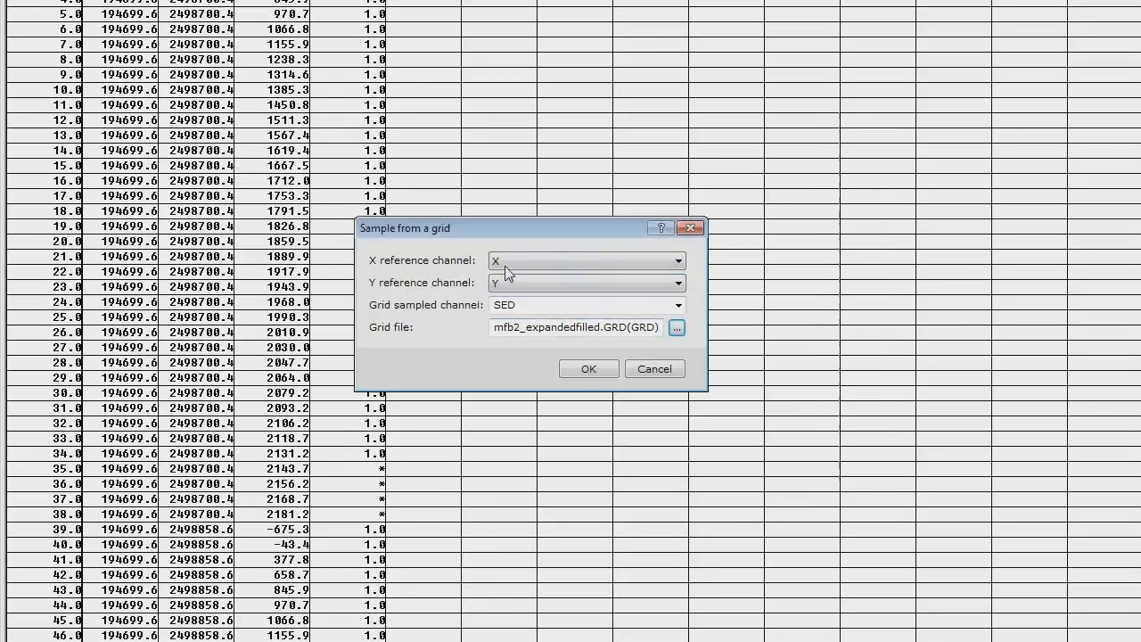
{"action": "left_click", "coordinate": [579, 370]}
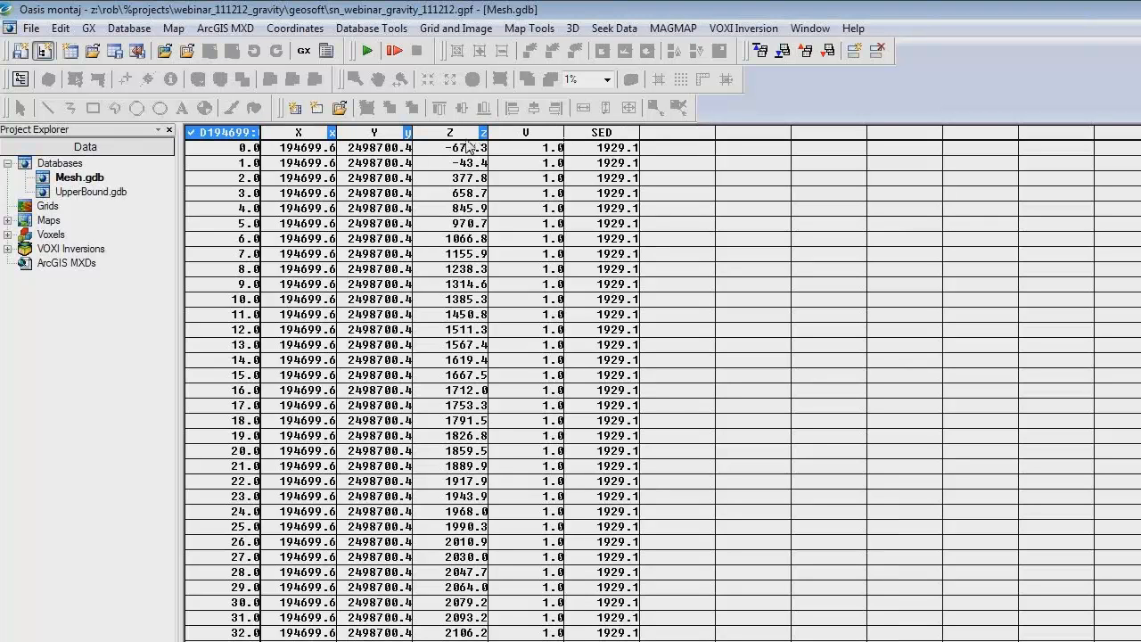
Step: Calculate the UPPER channel with the channel math expression C0 = Z < SED ? 5 : 0; without the SWF fault condition
{"action": "left_click", "coordinate": [367, 29]}
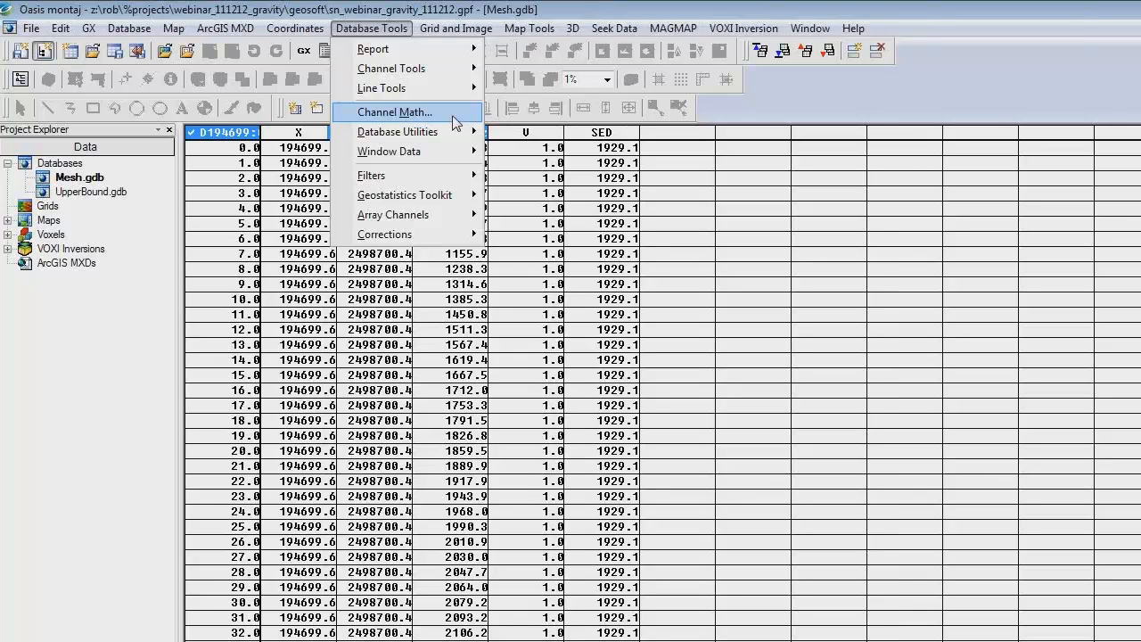
{"action": "left_click", "coordinate": [454, 118]}
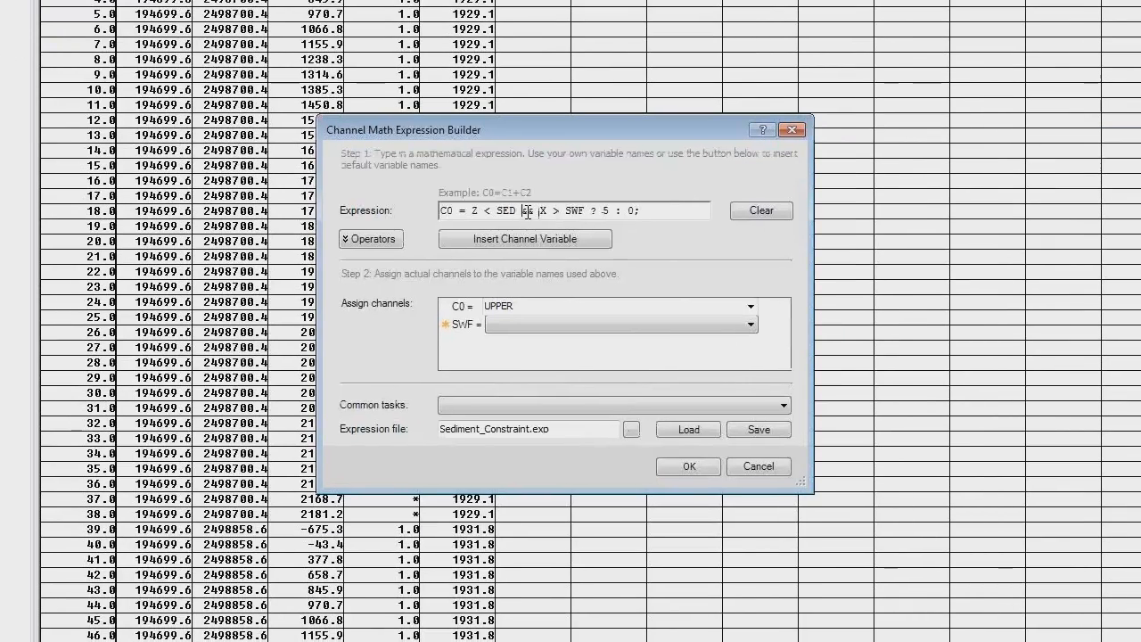
{"action": "left_click_drag", "start_coordinate": [524, 211], "coordinate": [580, 214]}
{"action": "key", "text": "Delete"}
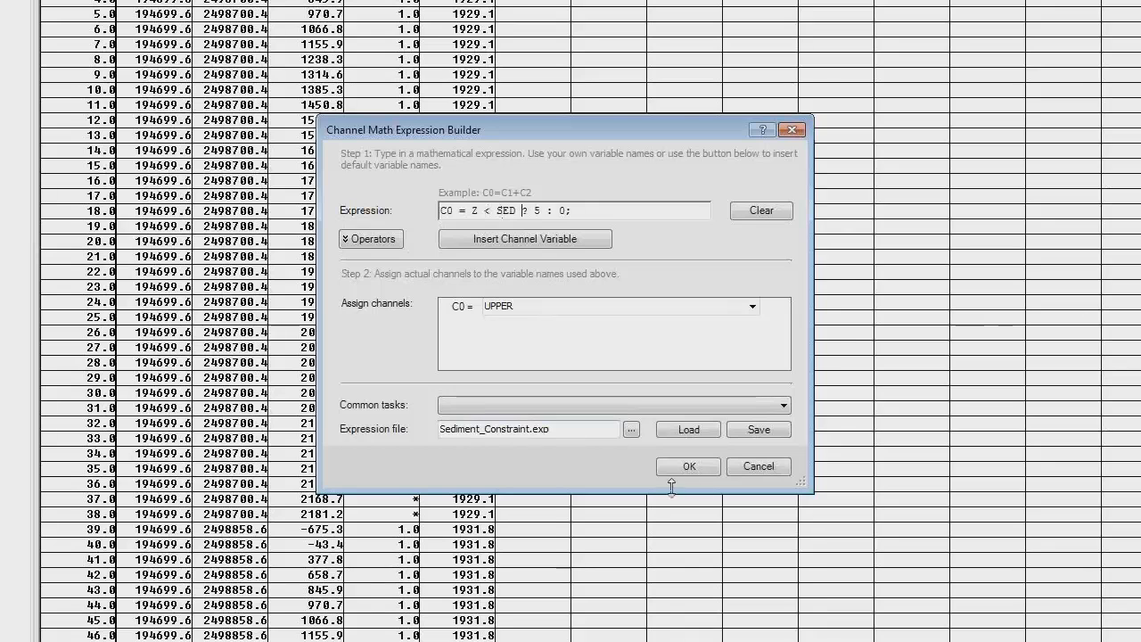
{"action": "left_click", "coordinate": [689, 468]}
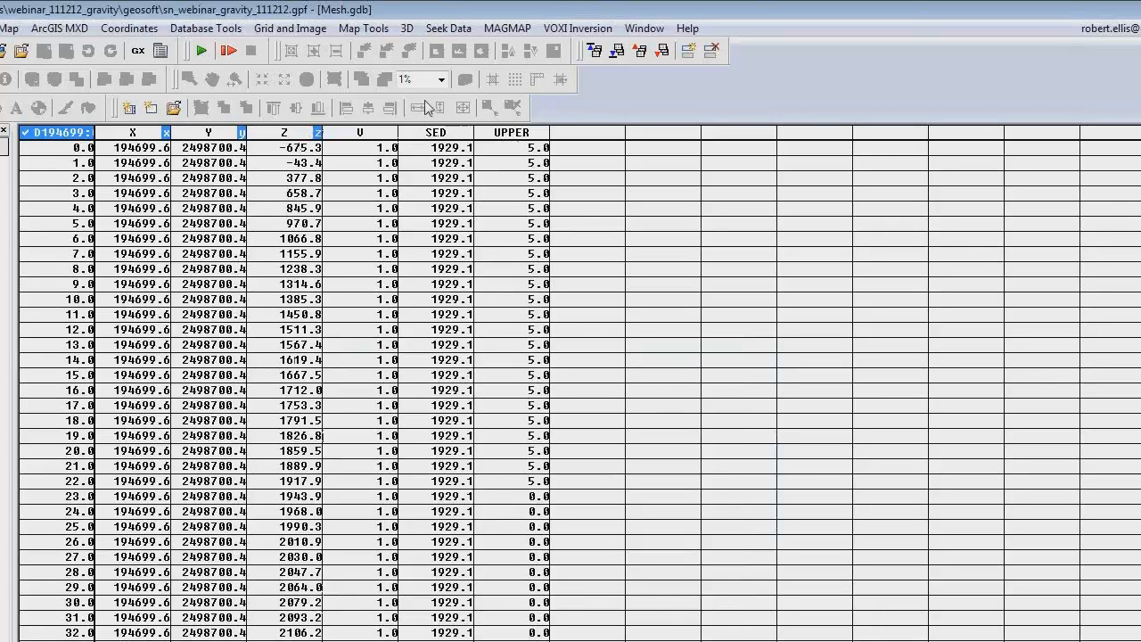
Step: Convert the UPPER channel of the Mesh database to a voxel named Upper.geosoft_voxel
{"action": "left_click", "coordinate": [410, 29]}
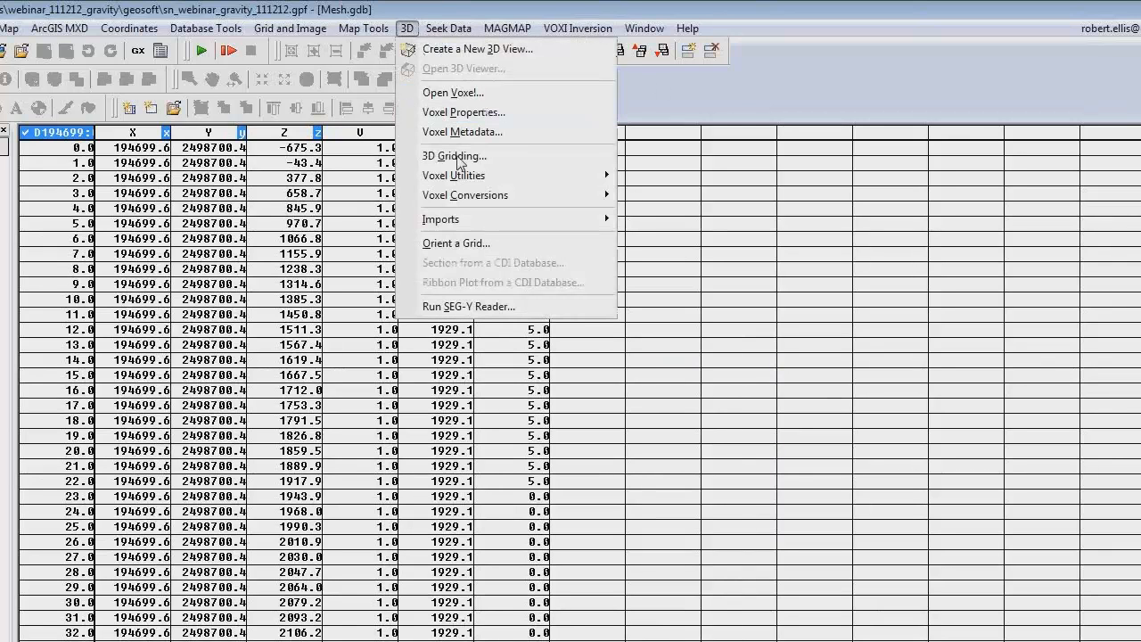
{"action": "mouse_move", "coordinate": [471, 196]}
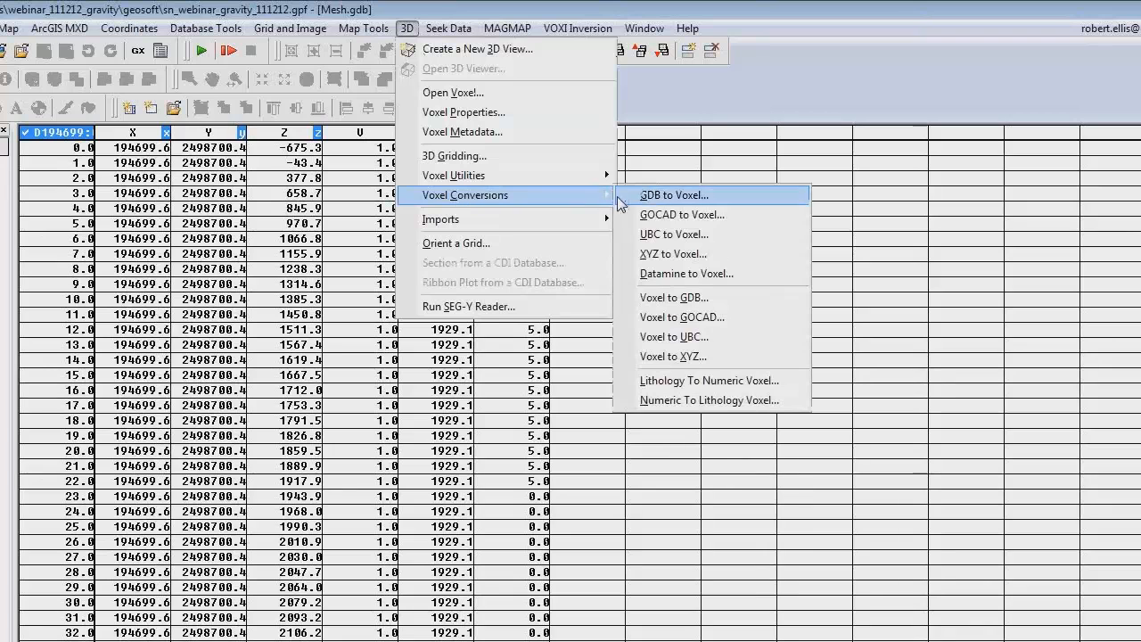
{"action": "left_click", "coordinate": [674, 196]}
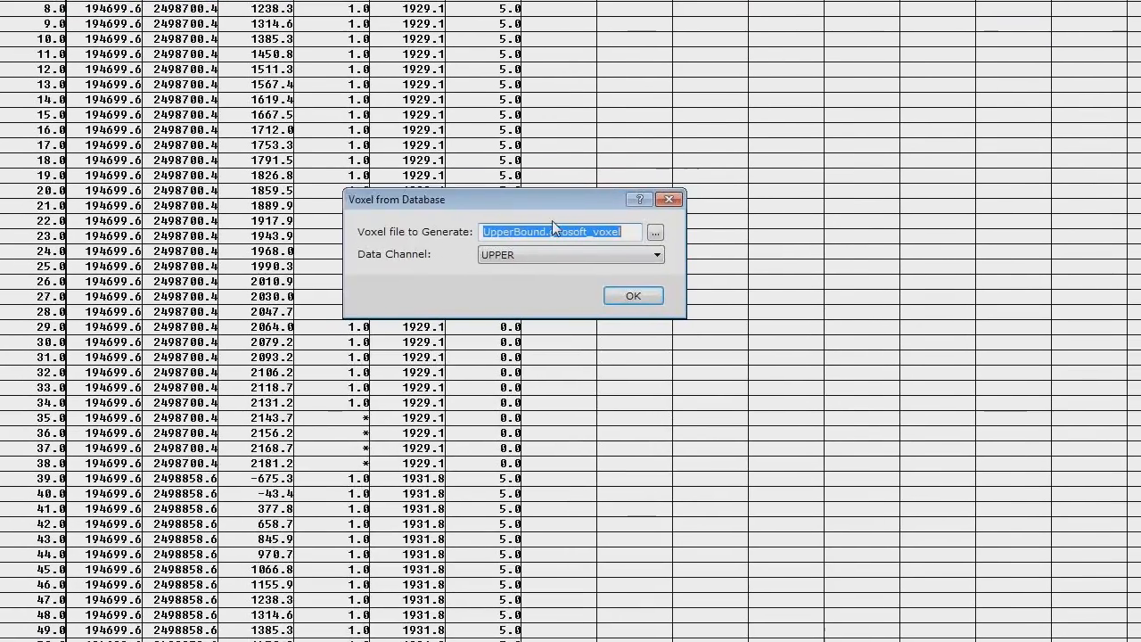
{"action": "left_click", "coordinate": [543, 232]}
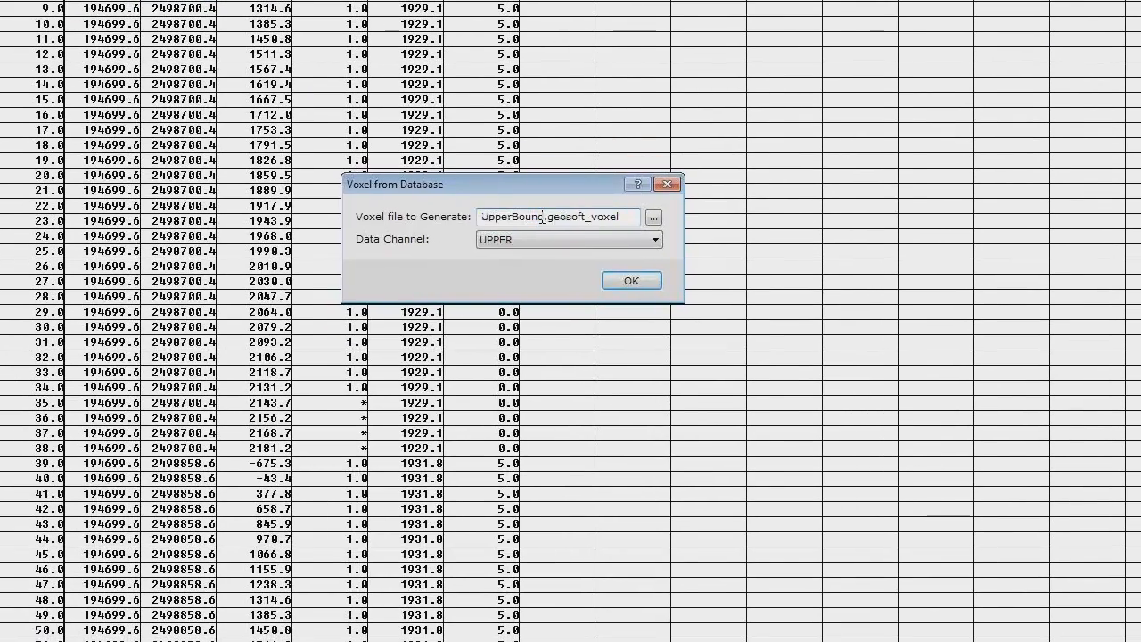
{"action": "left_click_drag", "start_coordinate": [543, 217], "coordinate": [512, 211]}
{"action": "key", "text": "BackSpace"}
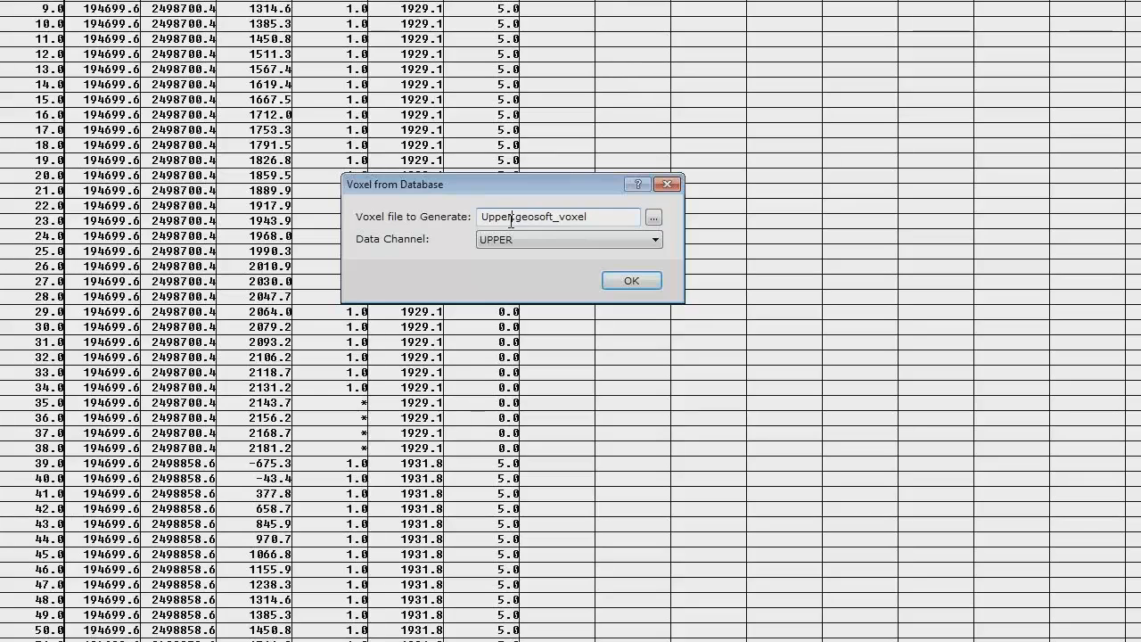
{"action": "left_click", "coordinate": [654, 219]}
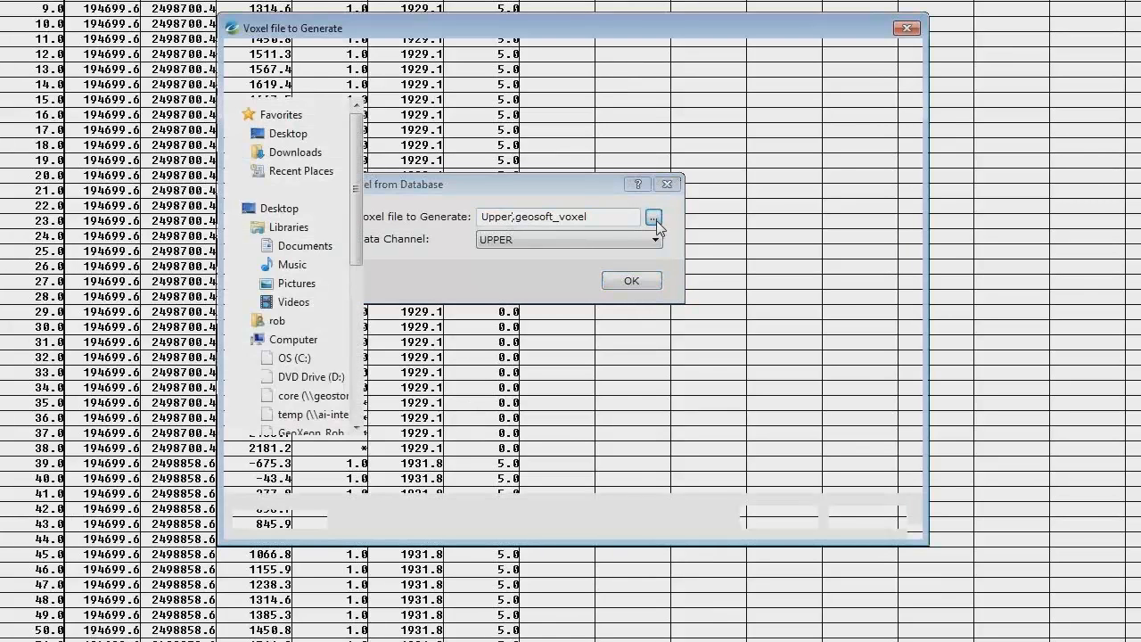
{"action": "left_click", "coordinate": [776, 589]}
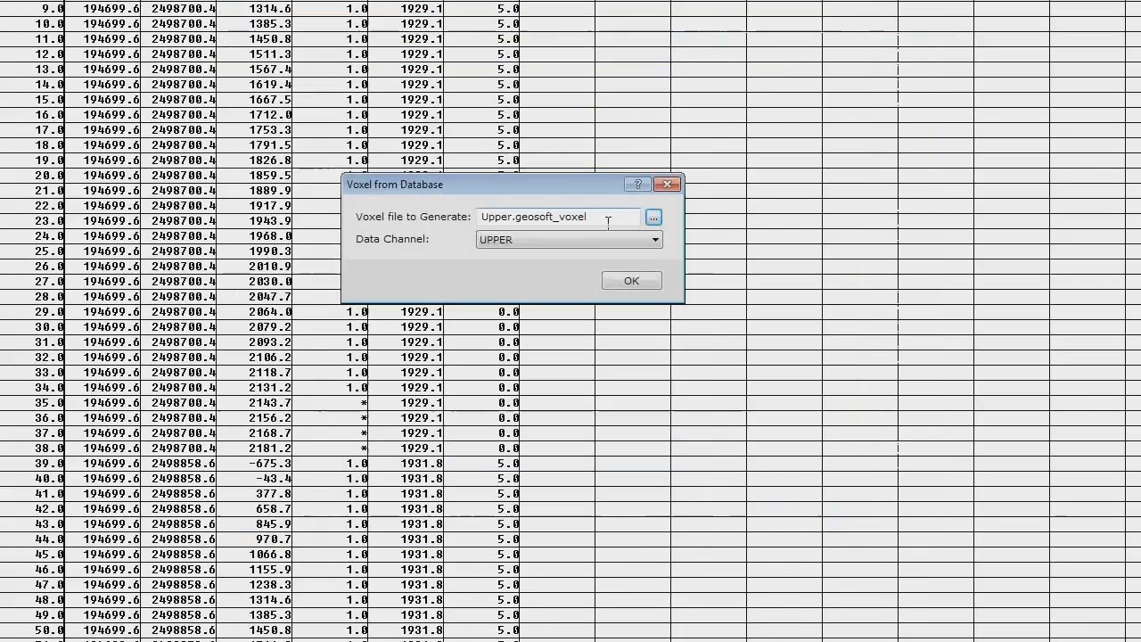
{"action": "left_click", "coordinate": [626, 281]}
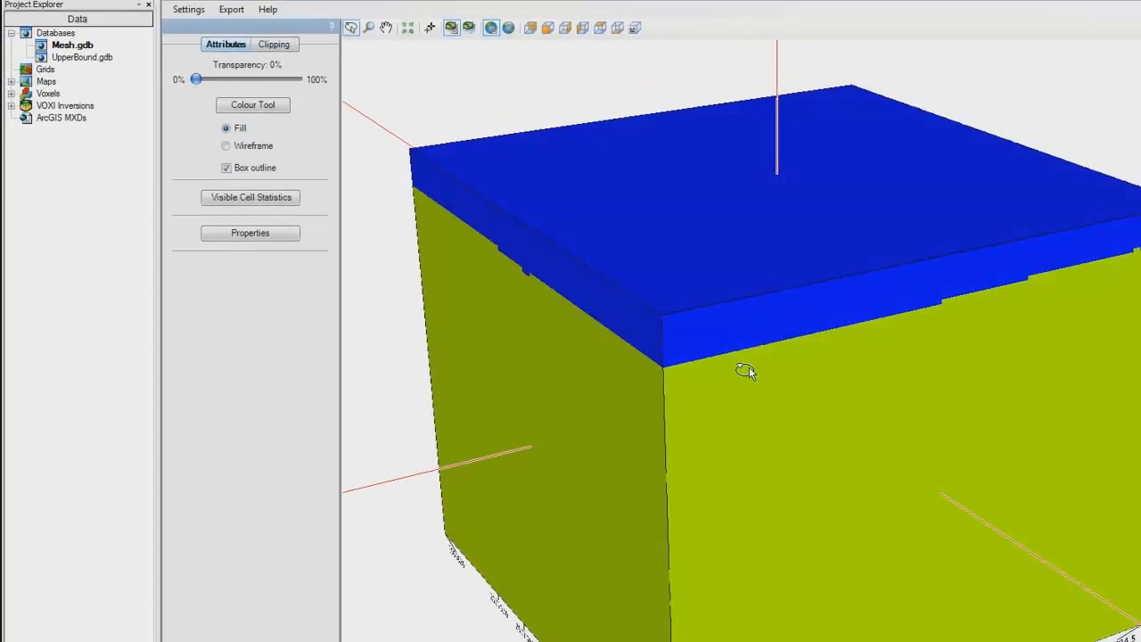
Step: Clip the Upper voxel along Y from about 2500430 and examine the boundary between its two zones from several angles
{"action": "left_click_drag", "start_coordinate": [749, 366], "coordinate": [726, 278]}
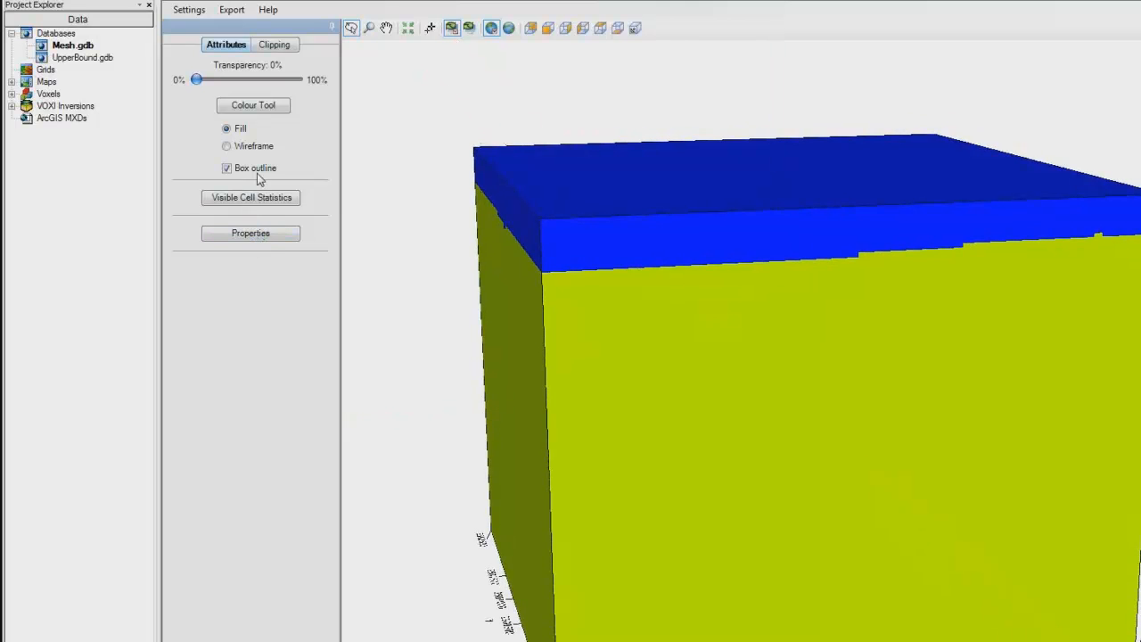
{"action": "left_click", "coordinate": [276, 44]}
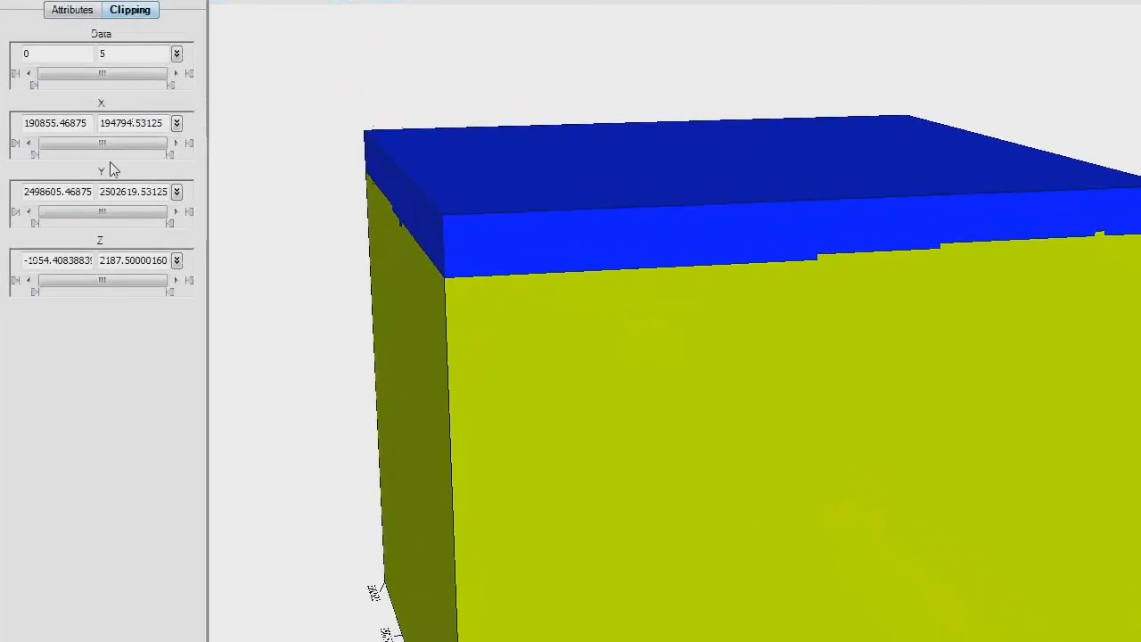
{"action": "left_click_drag", "start_coordinate": [35, 222], "coordinate": [94, 223]}
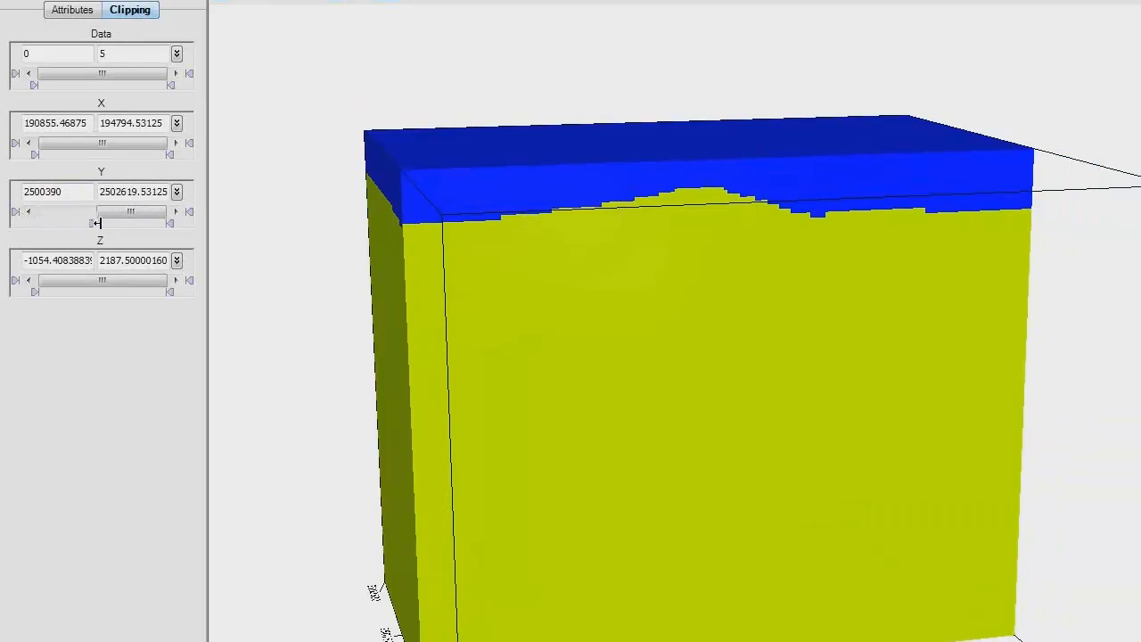
{"action": "left_click_drag", "start_coordinate": [709, 278], "coordinate": [774, 178]}
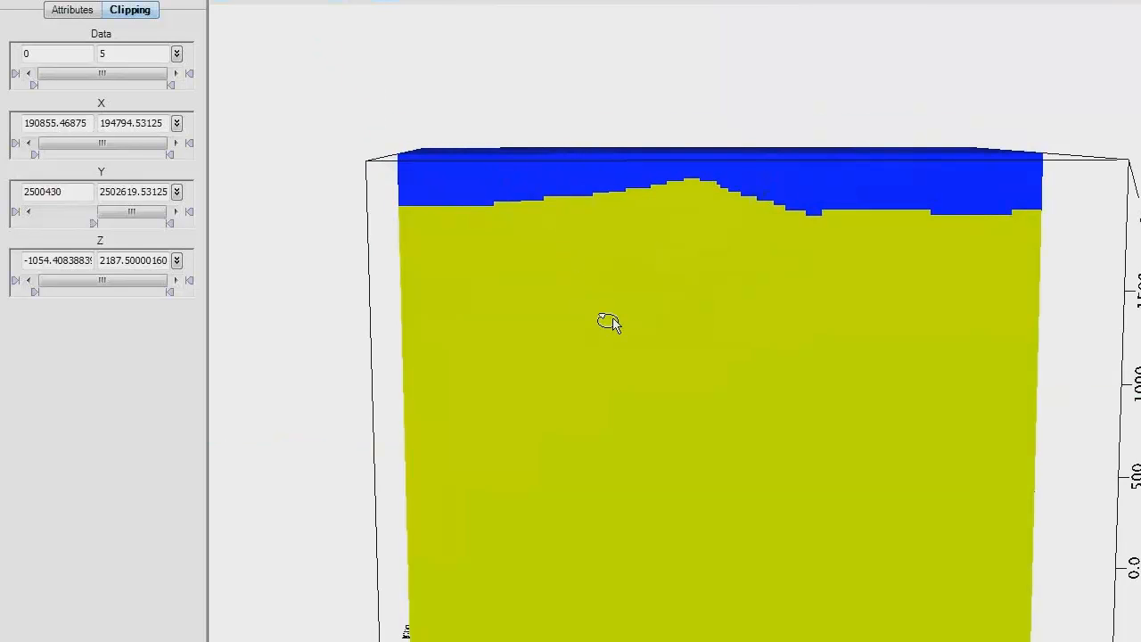
{"action": "left_click_drag", "start_coordinate": [658, 393], "coordinate": [565, 201]}
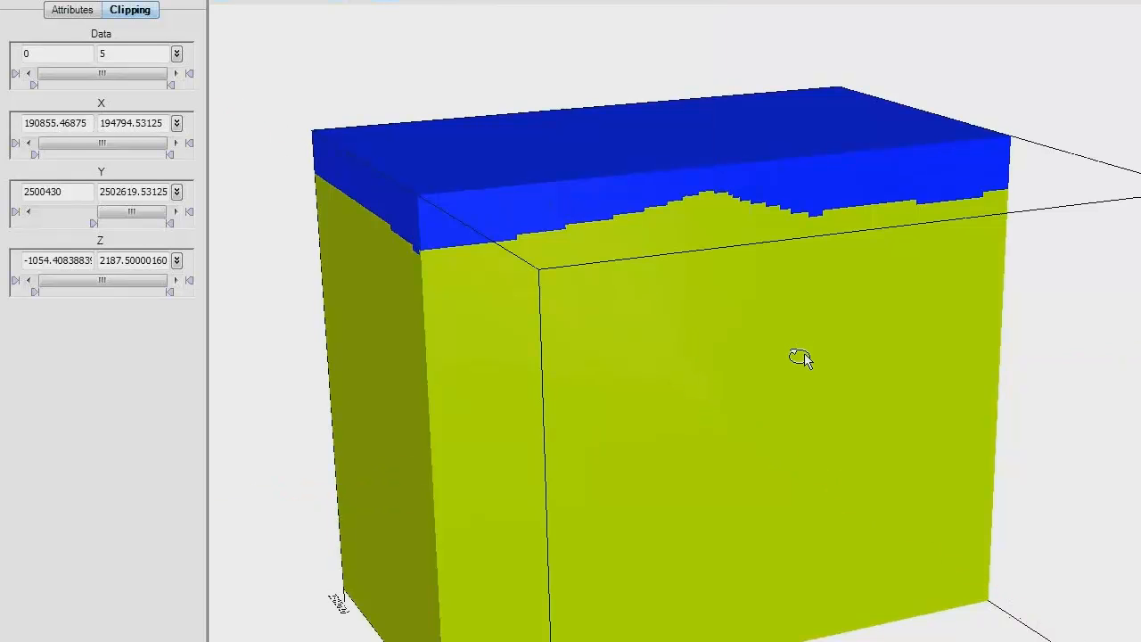
Step: Inspect the stepped sediment boundary on the clipped face of the Upper voxel from higher and lower viewing angles
{"action": "left_click_drag", "start_coordinate": [801, 357], "coordinate": [779, 387]}
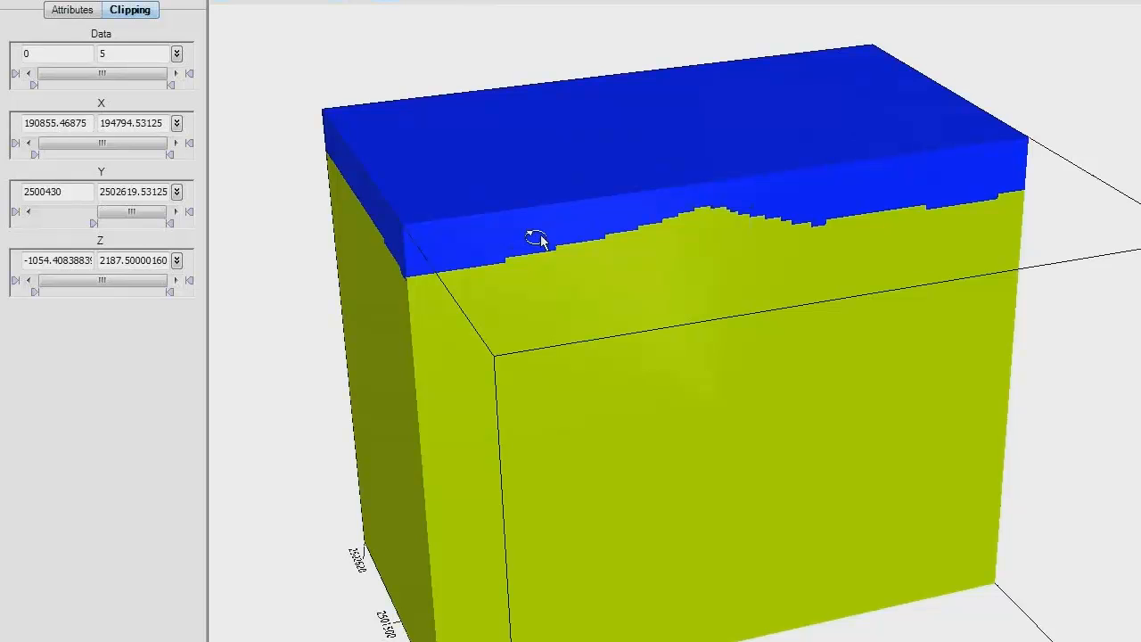
{"action": "mouse_move", "coordinate": [575, 279]}
{"action": "left_mouse_down"}
{"action": "mouse_move", "coordinate": [550, 255]}
{"action": "mouse_move", "coordinate": [543, 224]}
{"action": "mouse_move", "coordinate": [595, 283]}
{"action": "left_mouse_up"}
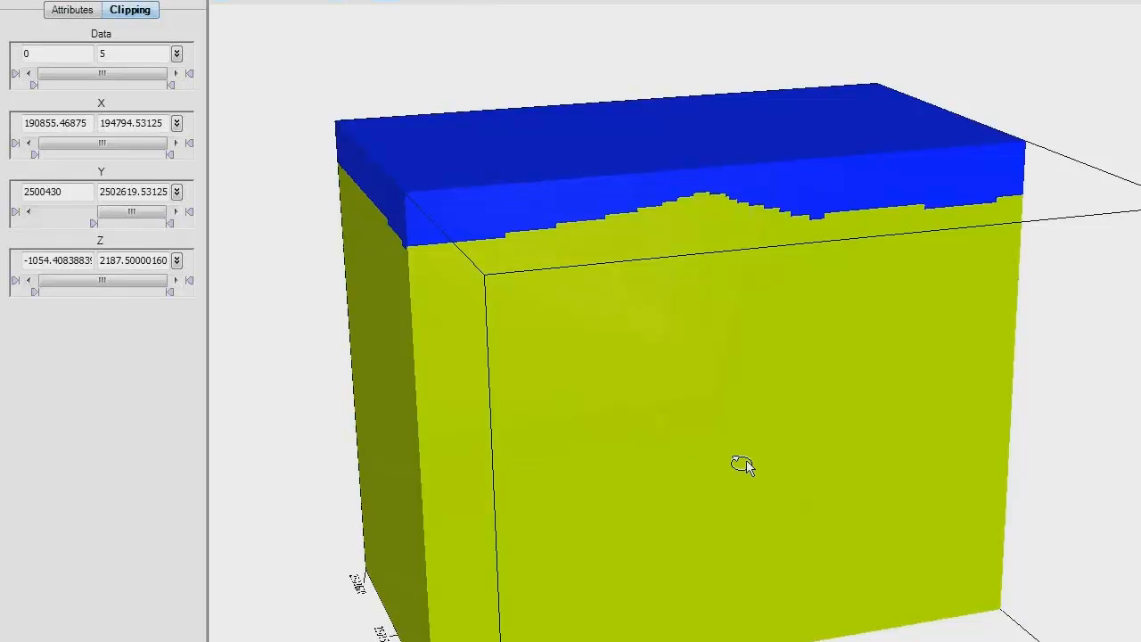
{"action": "left_click_drag", "start_coordinate": [741, 464], "coordinate": [715, 430]}
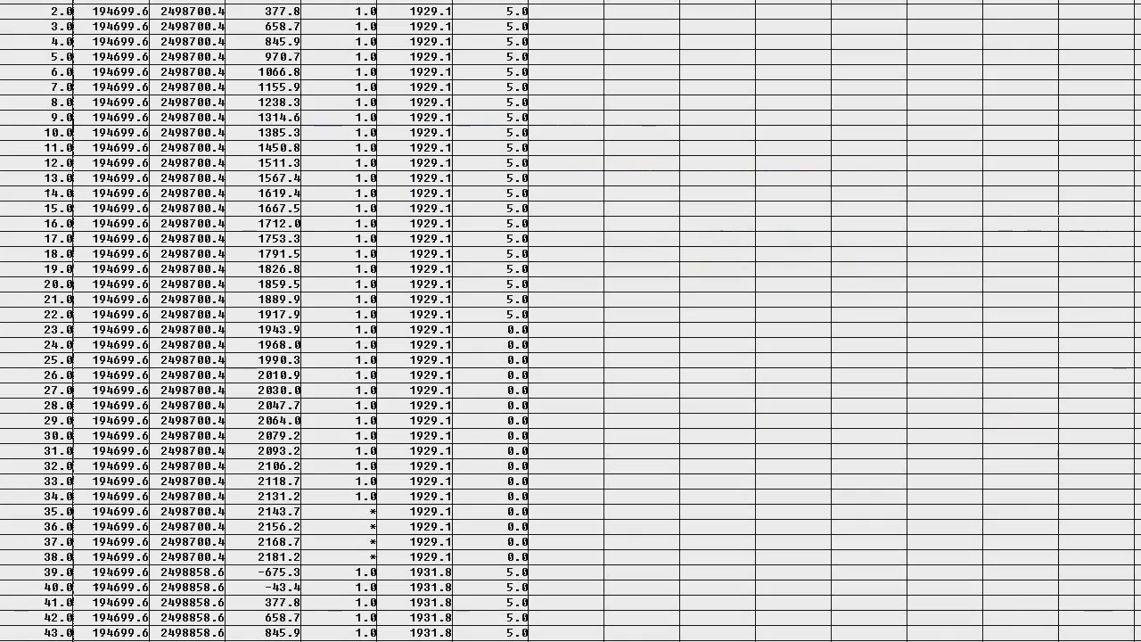
Step: Close the Mesh.gdb database without saving its changes and return to the VOXI session
{"action": "key", "text": "ctrl+F4"}
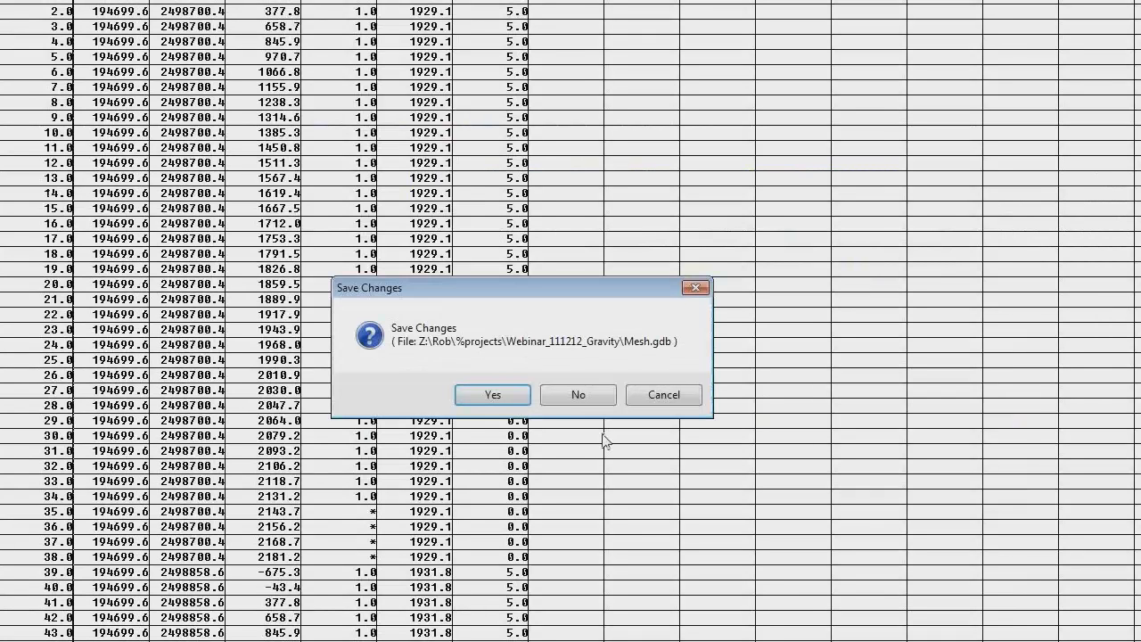
{"action": "left_click", "coordinate": [571, 395]}
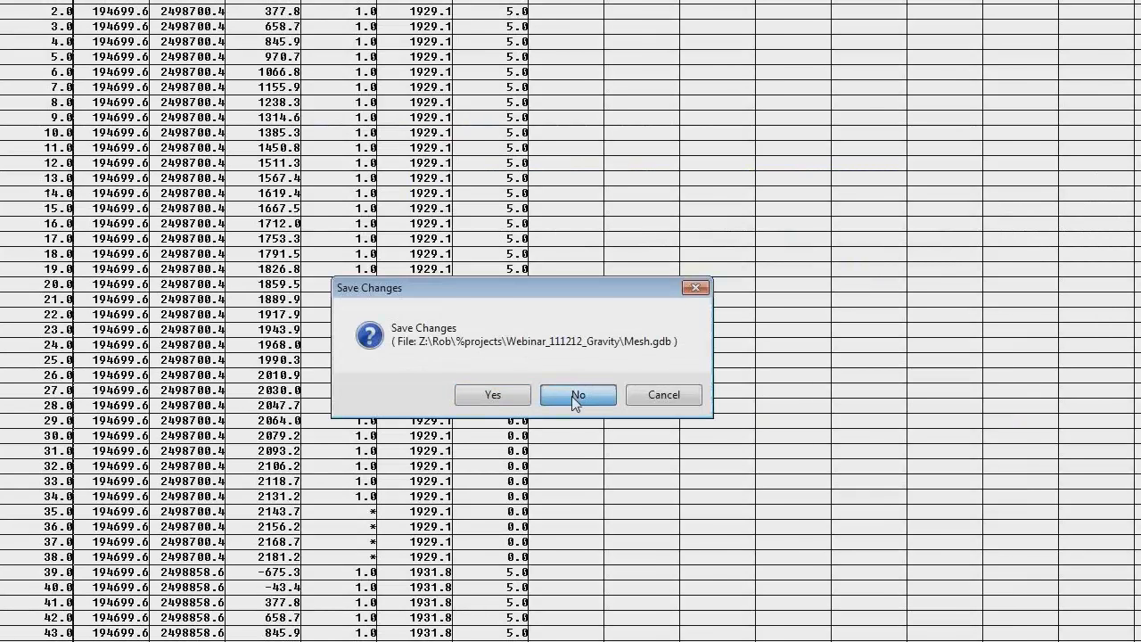
{"action": "left_click", "coordinate": [572, 395]}
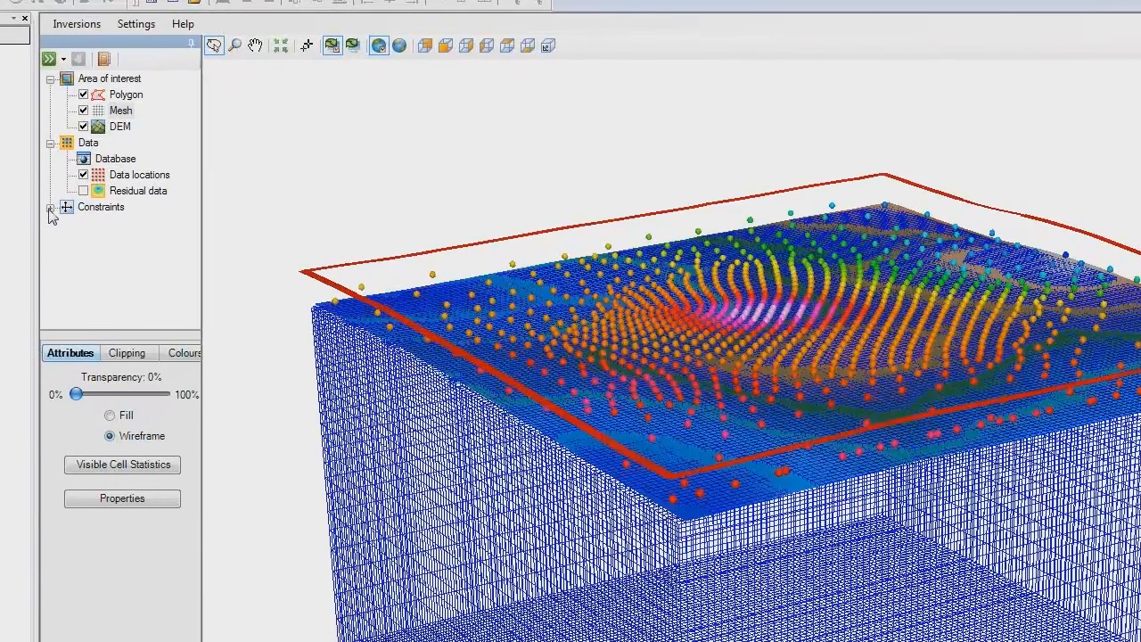
Step: Set the Upper bound constraint to type Voxel, using Upper.geosoft_voxel from the Webinar_111212_Gravity folder
{"action": "left_click", "coordinate": [50, 208]}
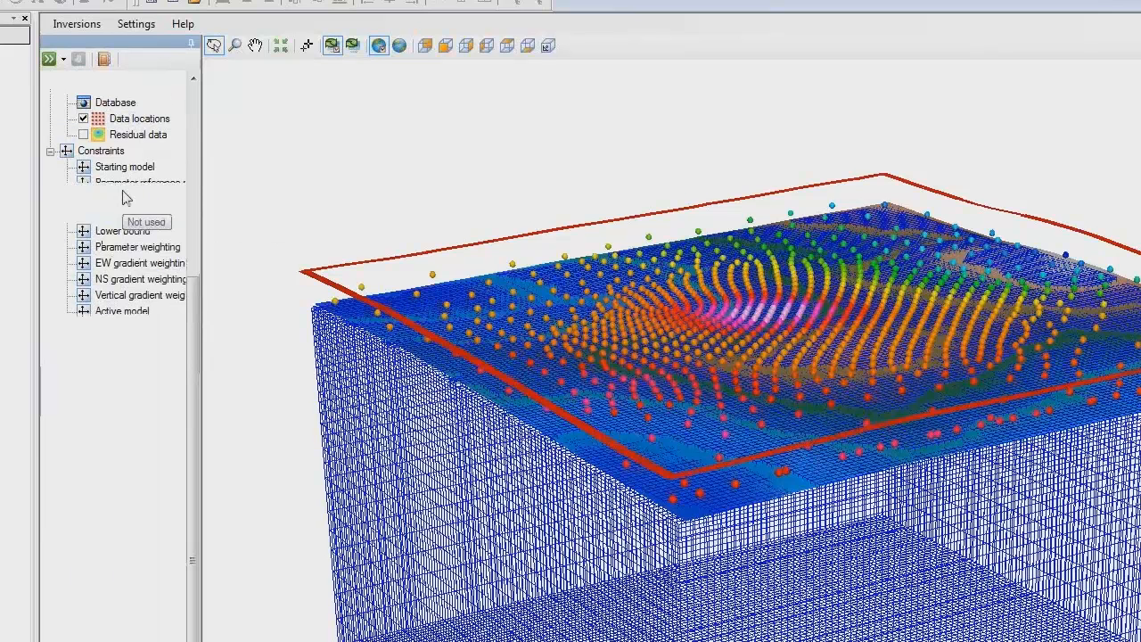
{"action": "left_click", "coordinate": [125, 272]}
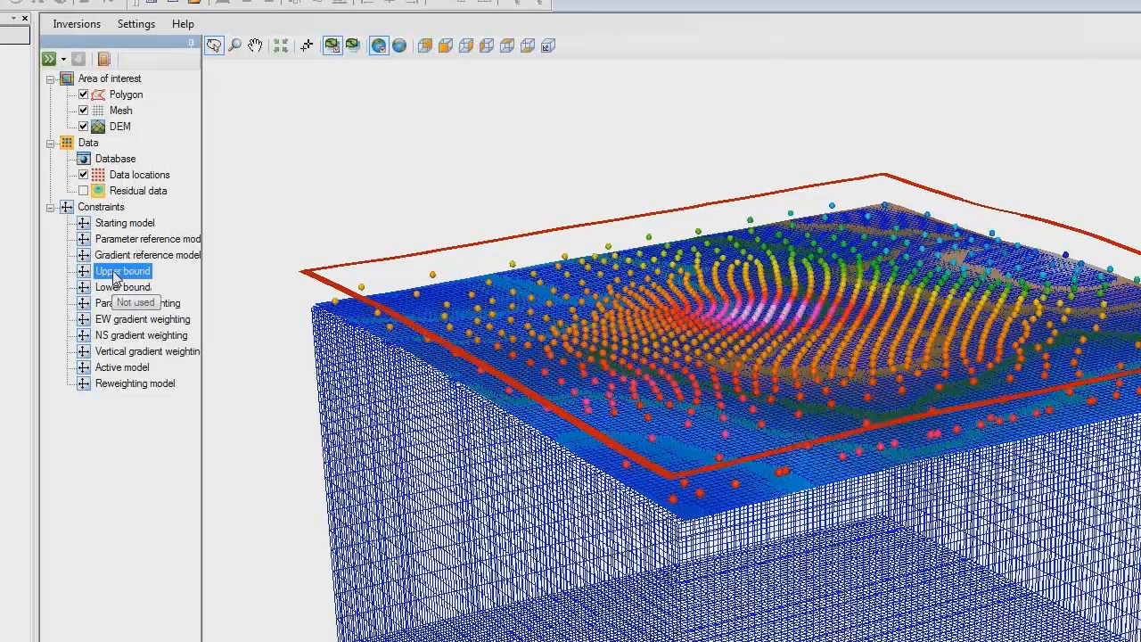
{"action": "right_click", "coordinate": [114, 275]}
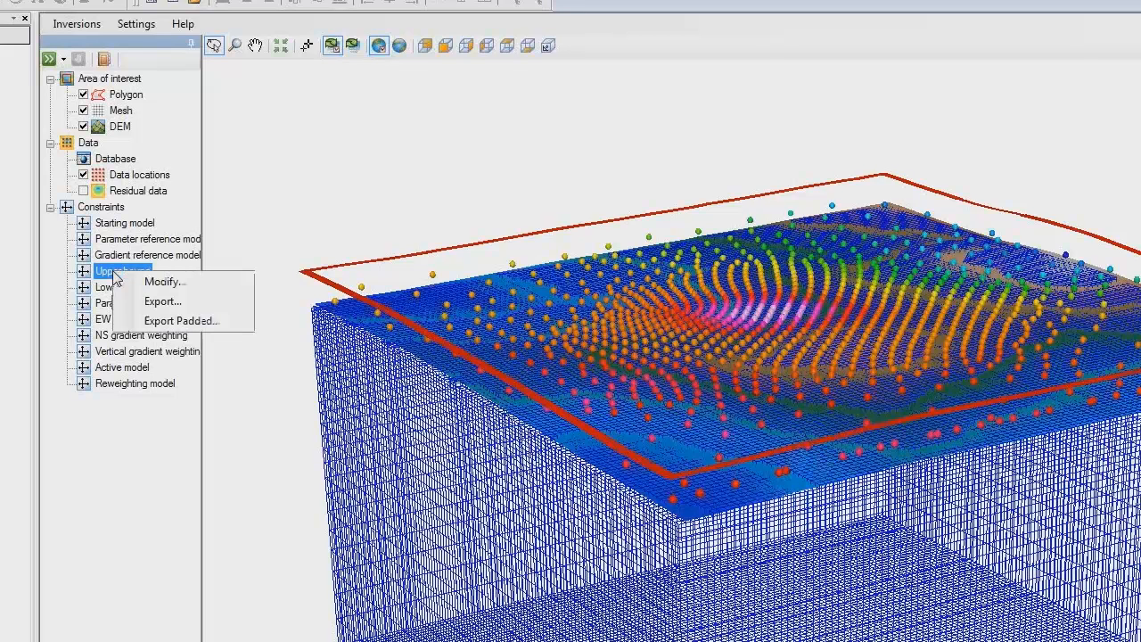
{"action": "left_click", "coordinate": [176, 283]}
{"action": "left_click", "coordinate": [720, 333]}
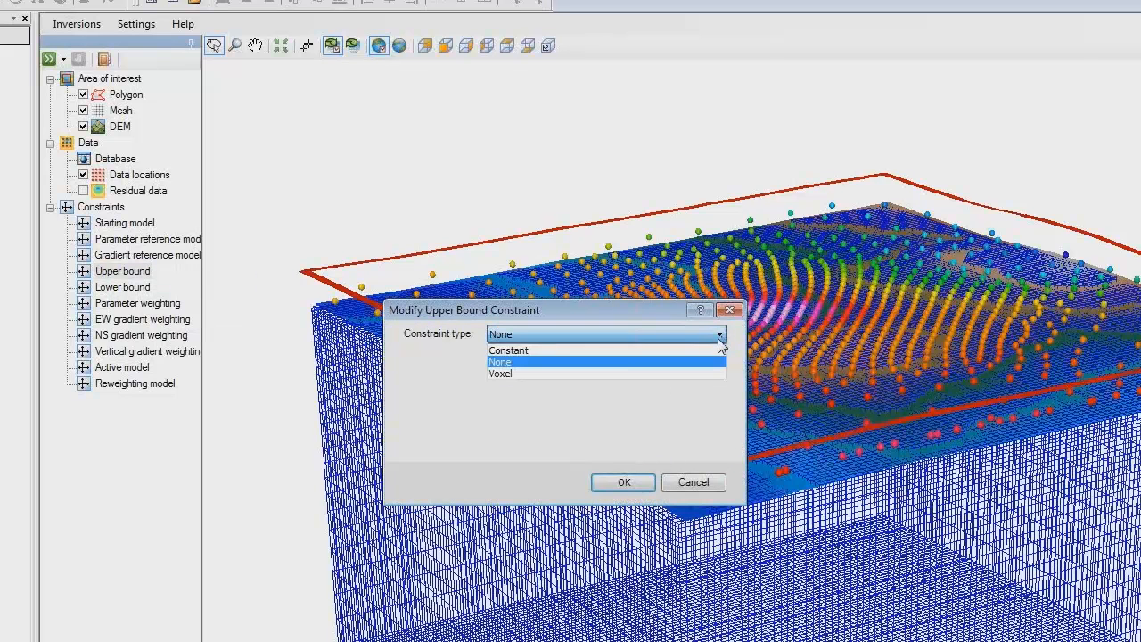
{"action": "left_click", "coordinate": [624, 373]}
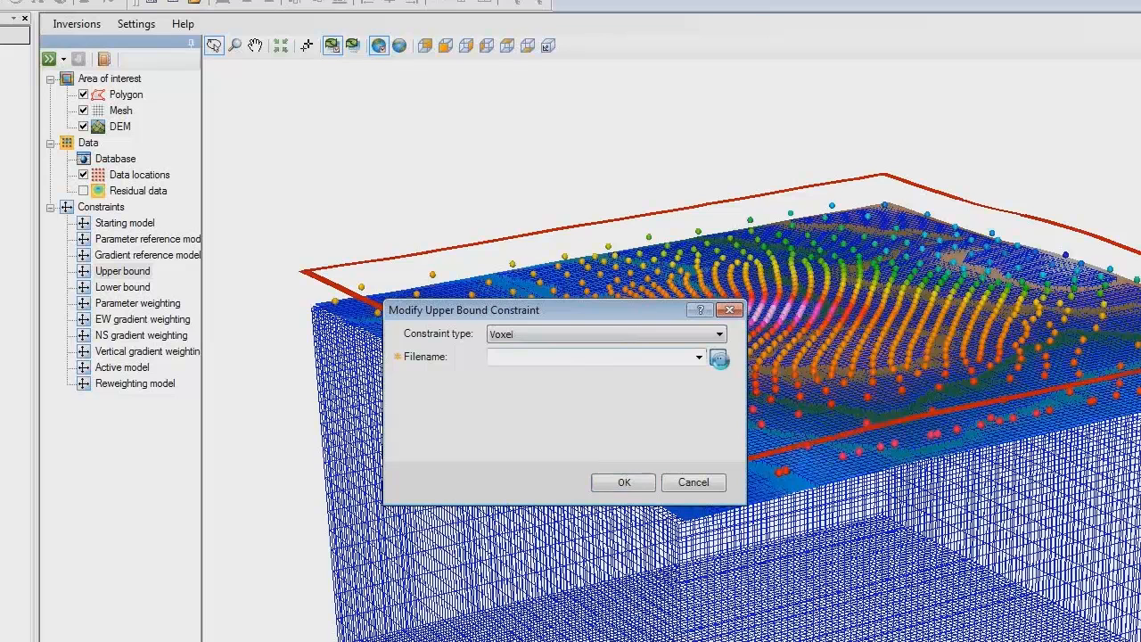
{"action": "left_click", "coordinate": [719, 358]}
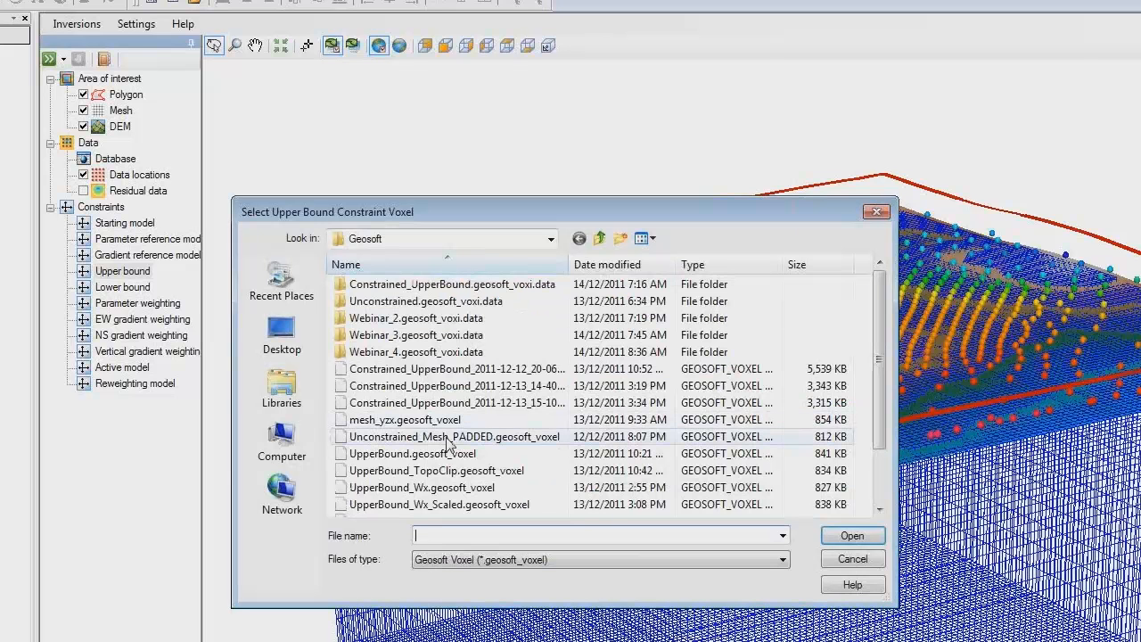
{"action": "left_click", "coordinate": [599, 238]}
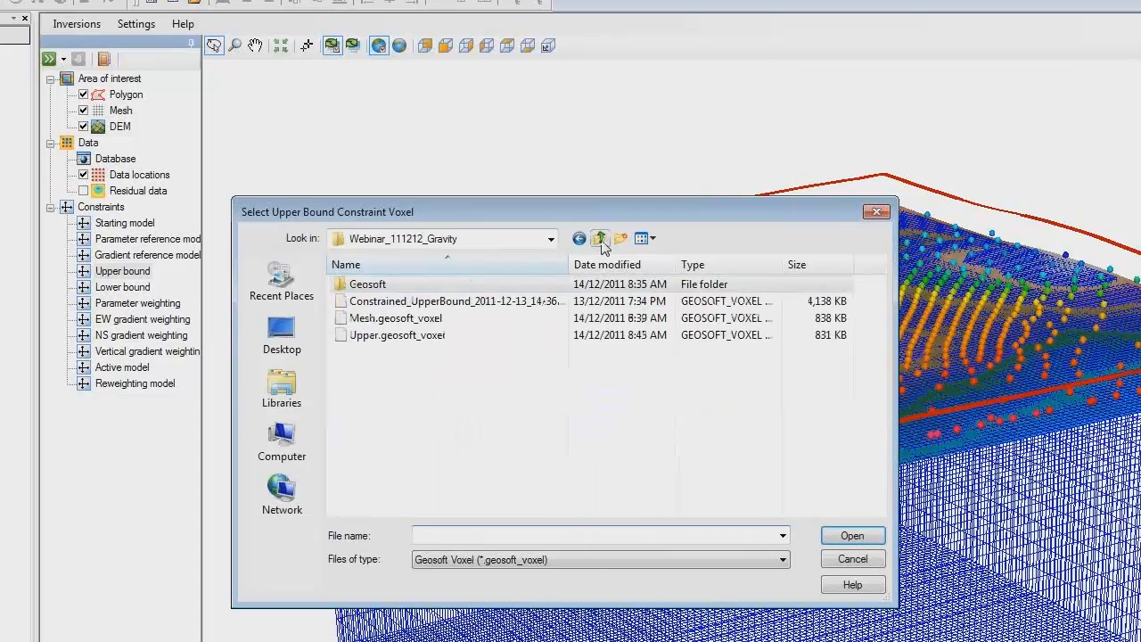
{"action": "left_click", "coordinate": [379, 337]}
{"action": "left_click", "coordinate": [847, 537]}
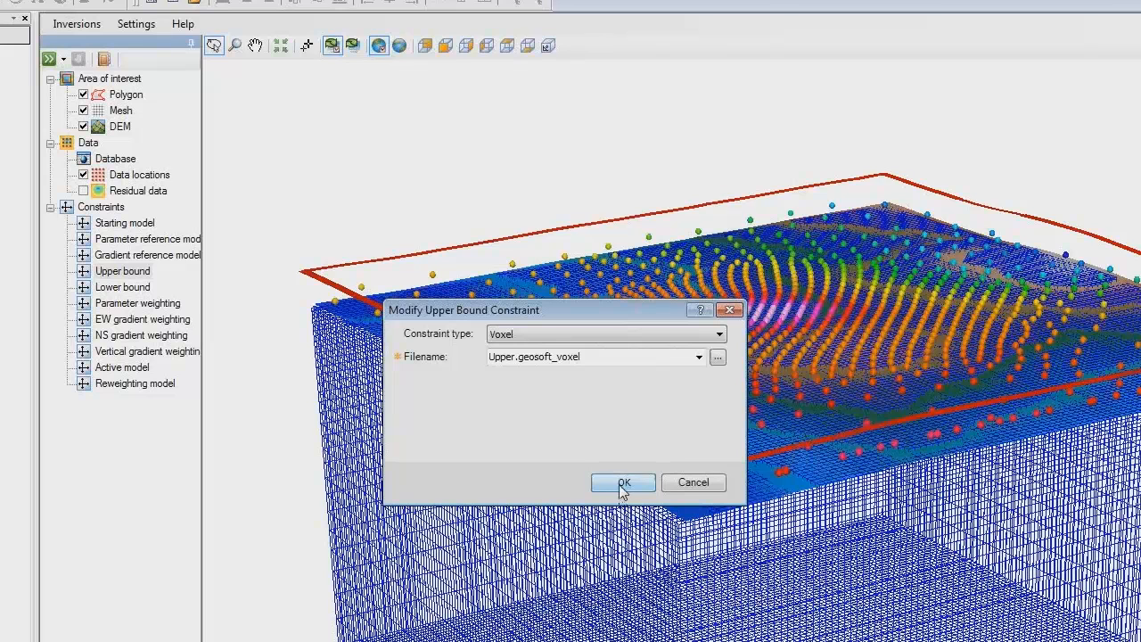
{"action": "left_click", "coordinate": [622, 483]}
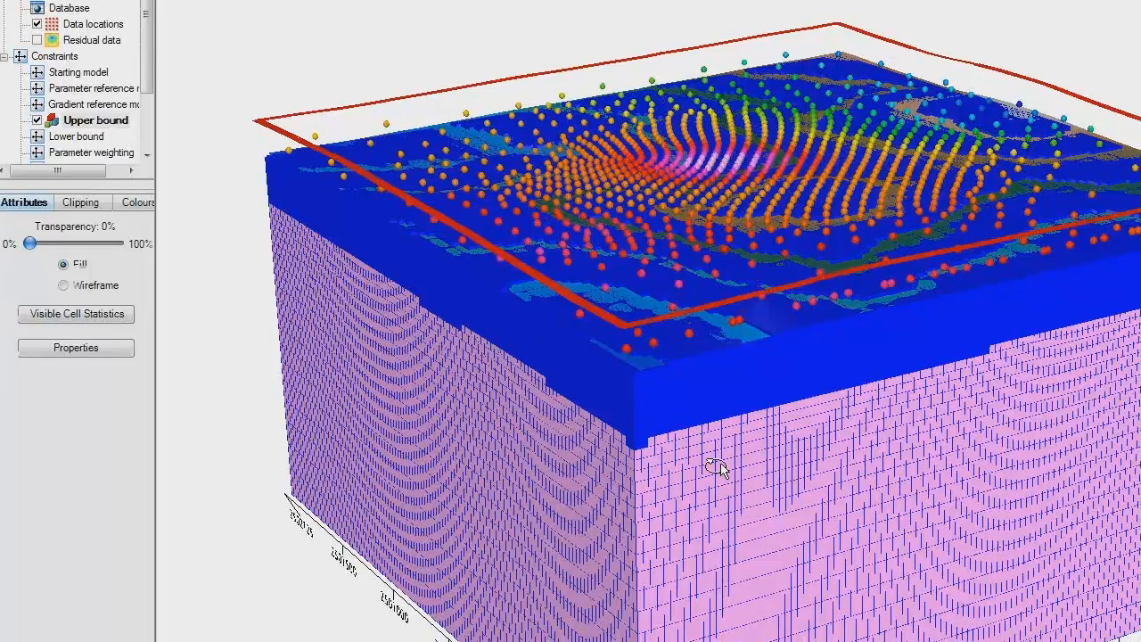
Step: Inspect the upper bound constraint voxel against the mesh and data locations, and run the inversion
{"action": "left_click_drag", "start_coordinate": [766, 614], "coordinate": [691, 609]}
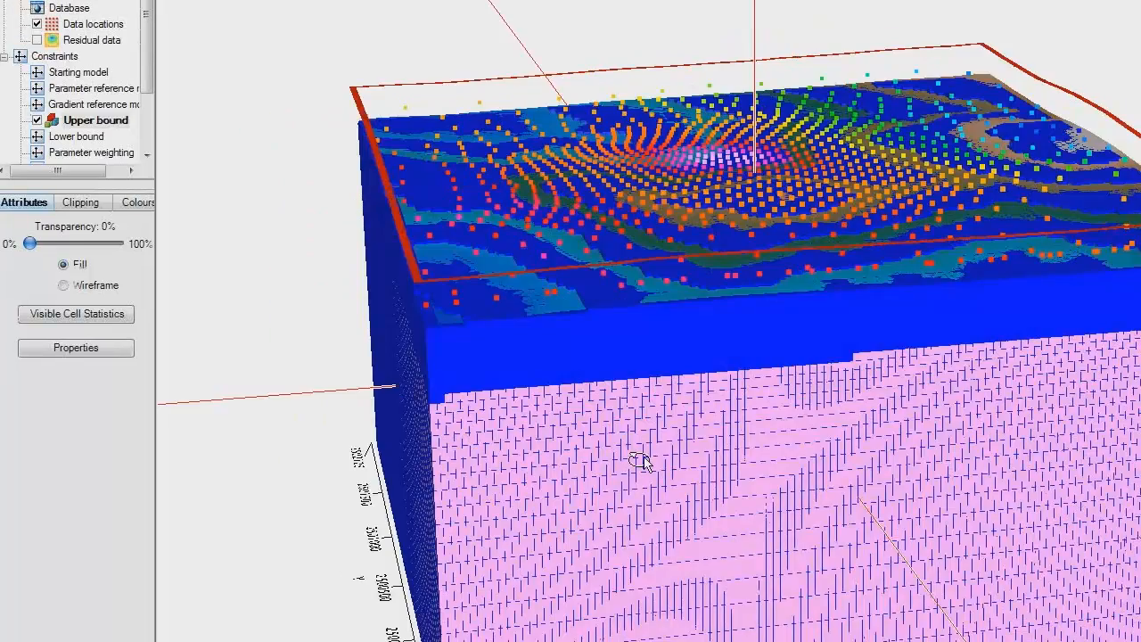
{"action": "left_click_drag", "start_coordinate": [639, 461], "coordinate": [736, 428]}
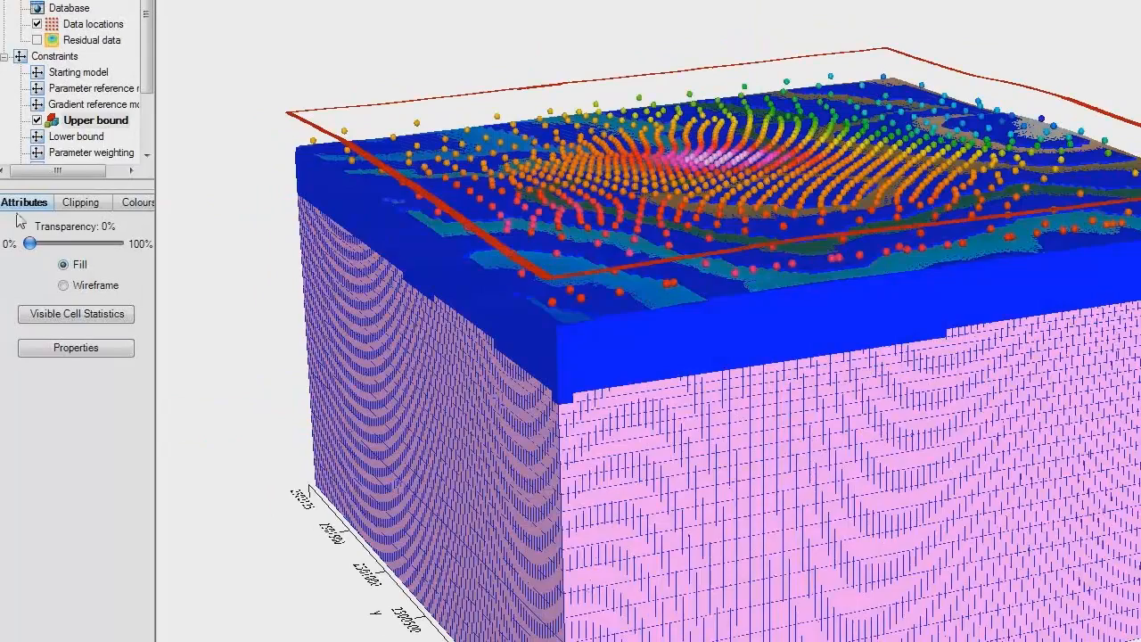
{"action": "left_click", "coordinate": [36, 120]}
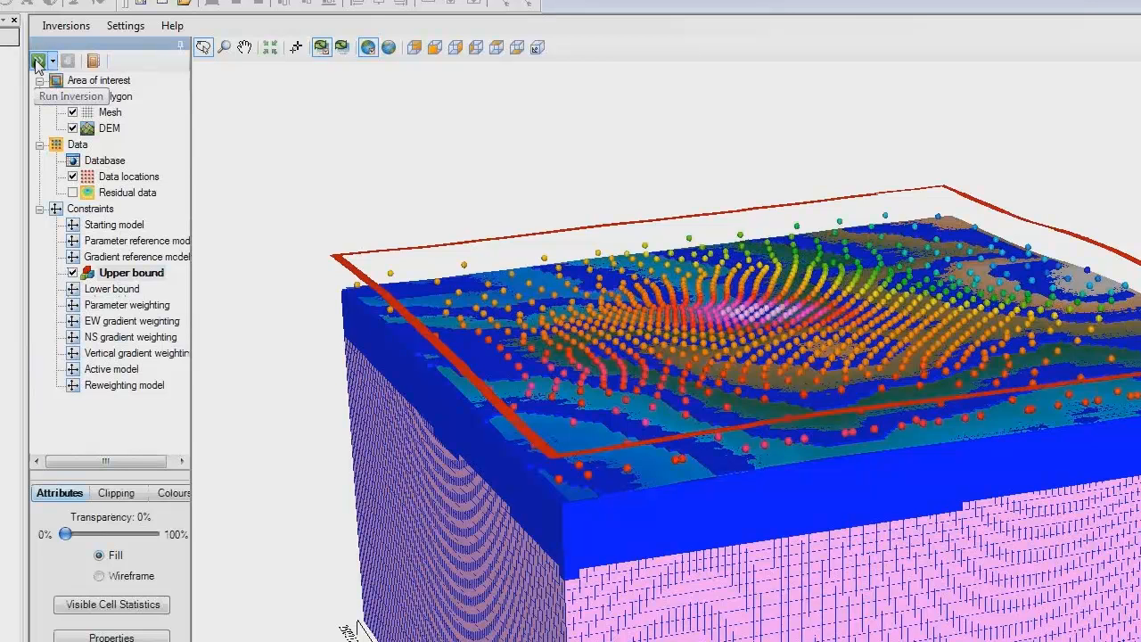
{"action": "left_click", "coordinate": [37, 61]}
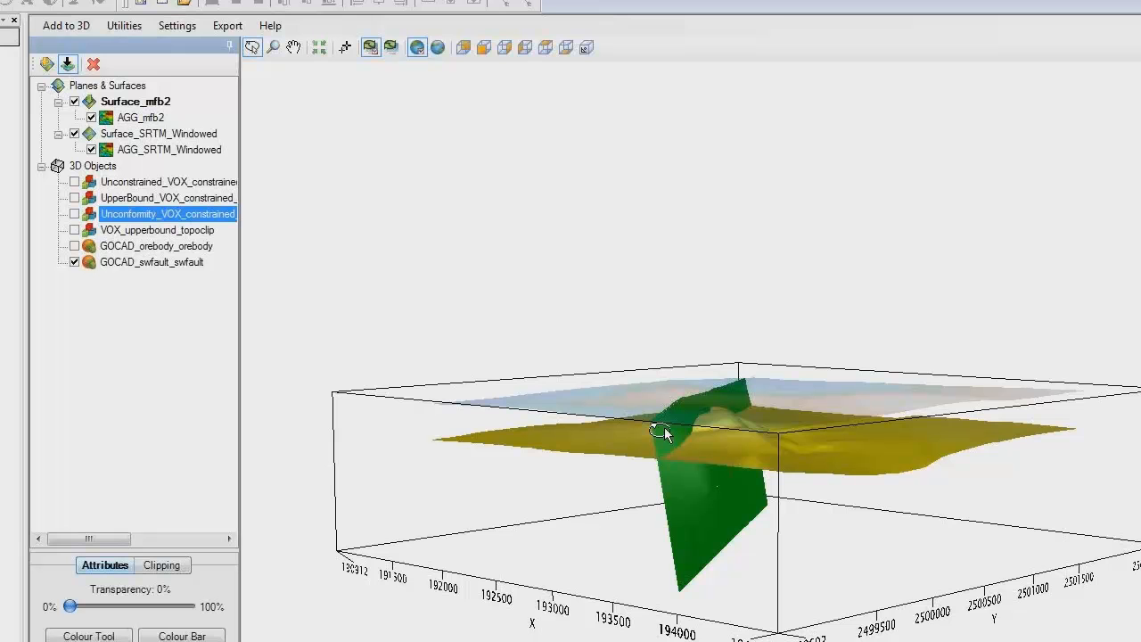
Step: Show the Unconstrained_VOX voxel in the 3D viewer and examine it against the sediment surface and the SW fault
{"action": "left_click_drag", "start_coordinate": [660, 432], "coordinate": [656, 468]}
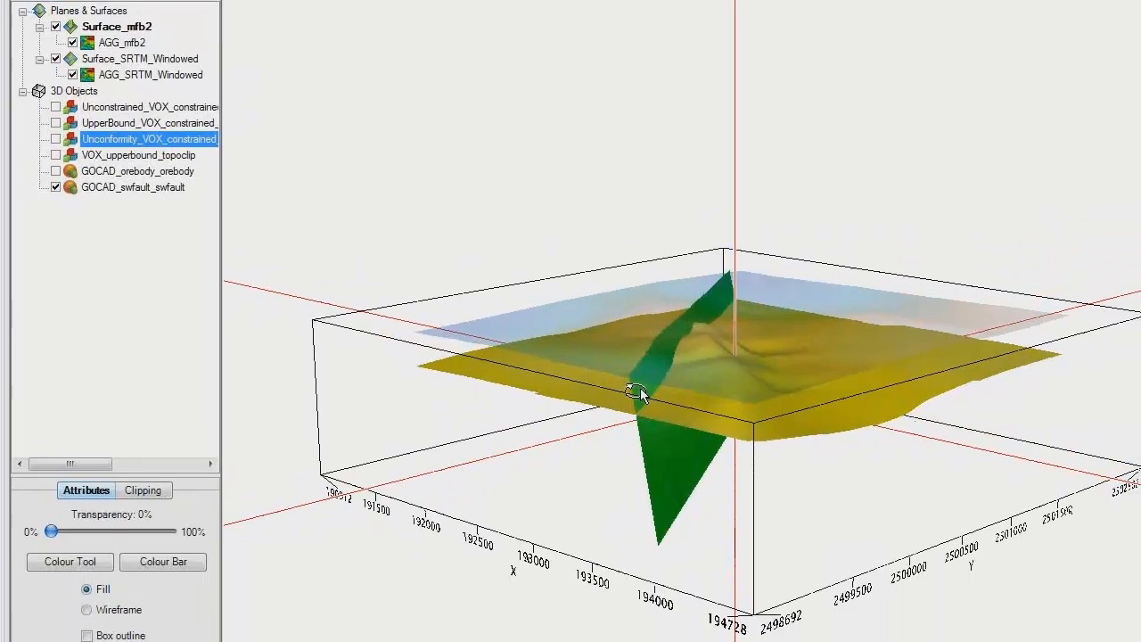
{"action": "left_click_drag", "start_coordinate": [640, 395], "coordinate": [619, 390]}
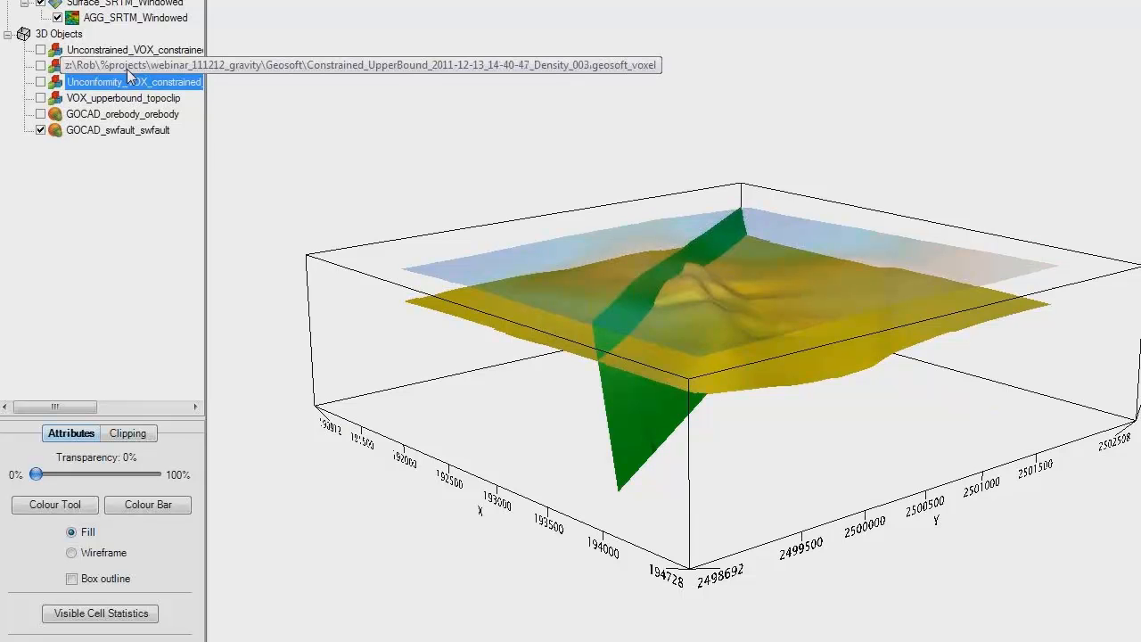
{"action": "left_click", "coordinate": [42, 50]}
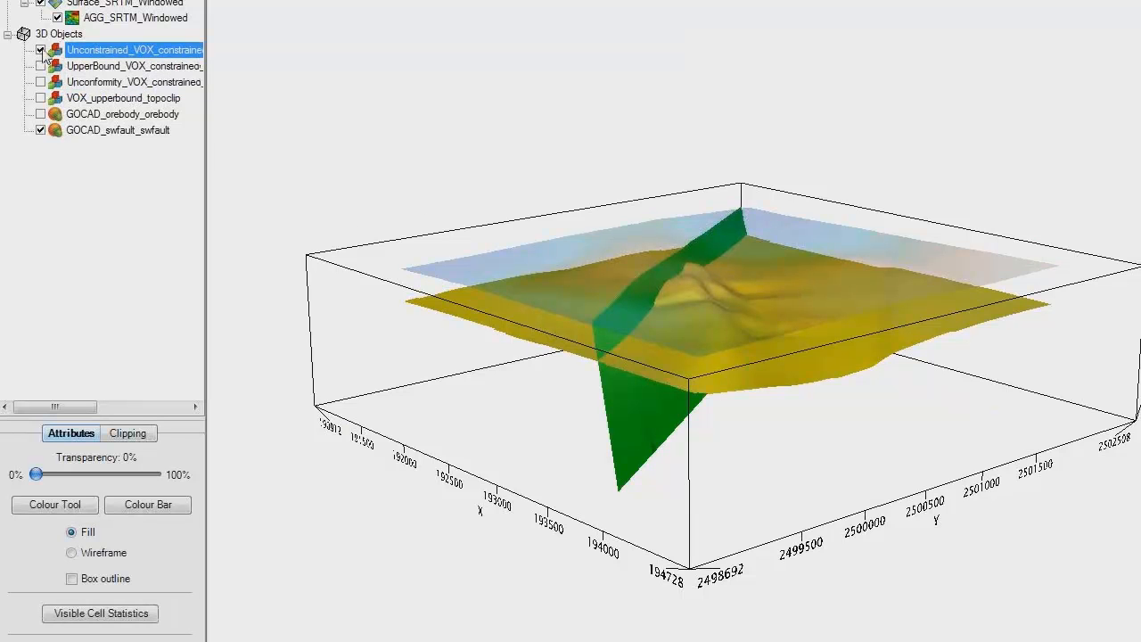
{"action": "left_click_drag", "start_coordinate": [620, 343], "coordinate": [609, 368]}
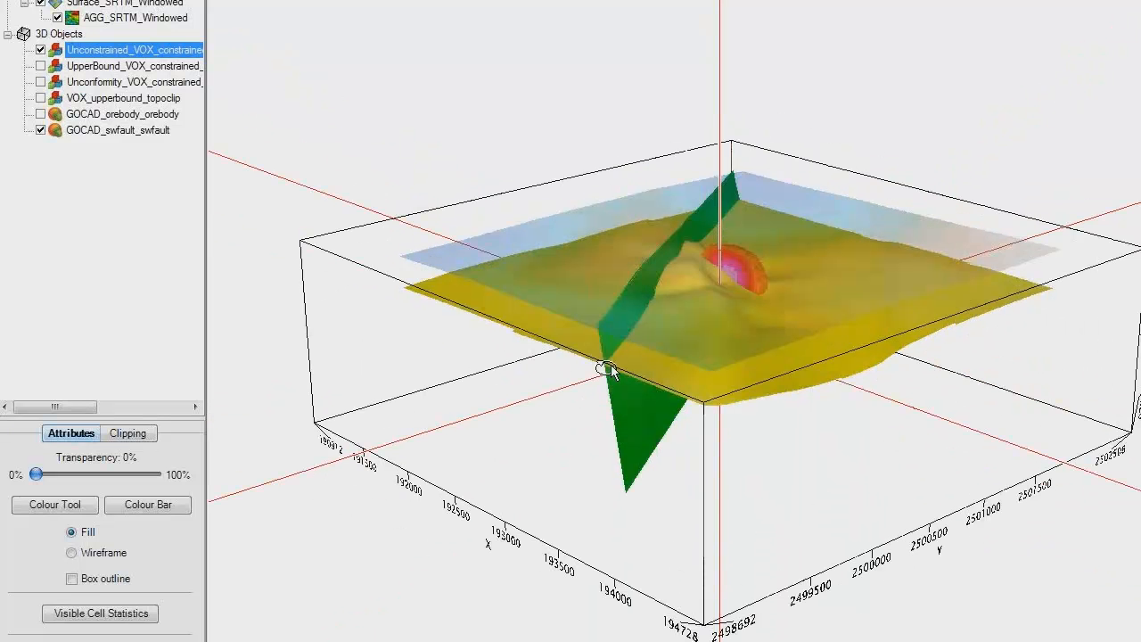
Step: Replace the displayed Unconstrained_VOX voxel with the Unconformity_VOX voxel and examine it against the sediment surface and fault
{"action": "left_click", "coordinate": [41, 51]}
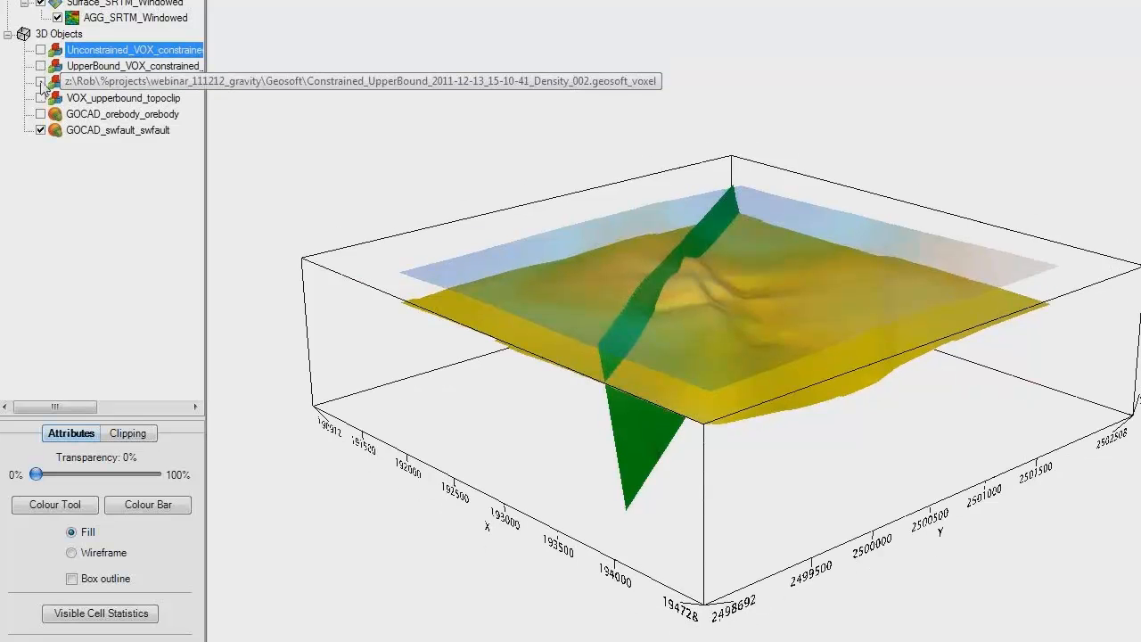
{"action": "left_click", "coordinate": [40, 82]}
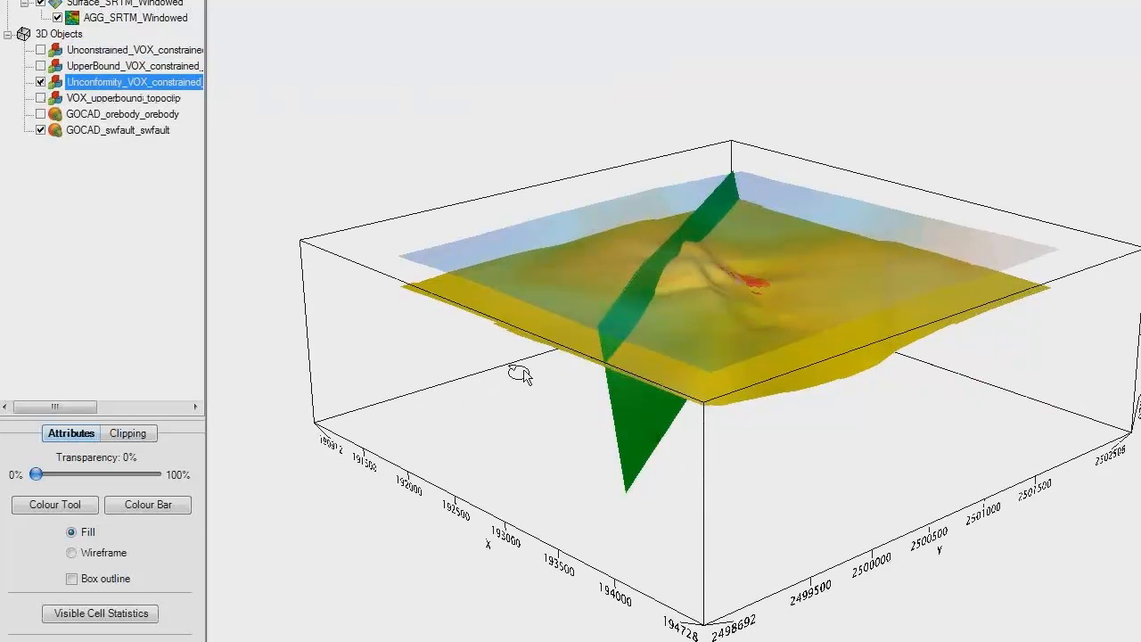
{"action": "left_click_drag", "start_coordinate": [521, 374], "coordinate": [765, 278]}
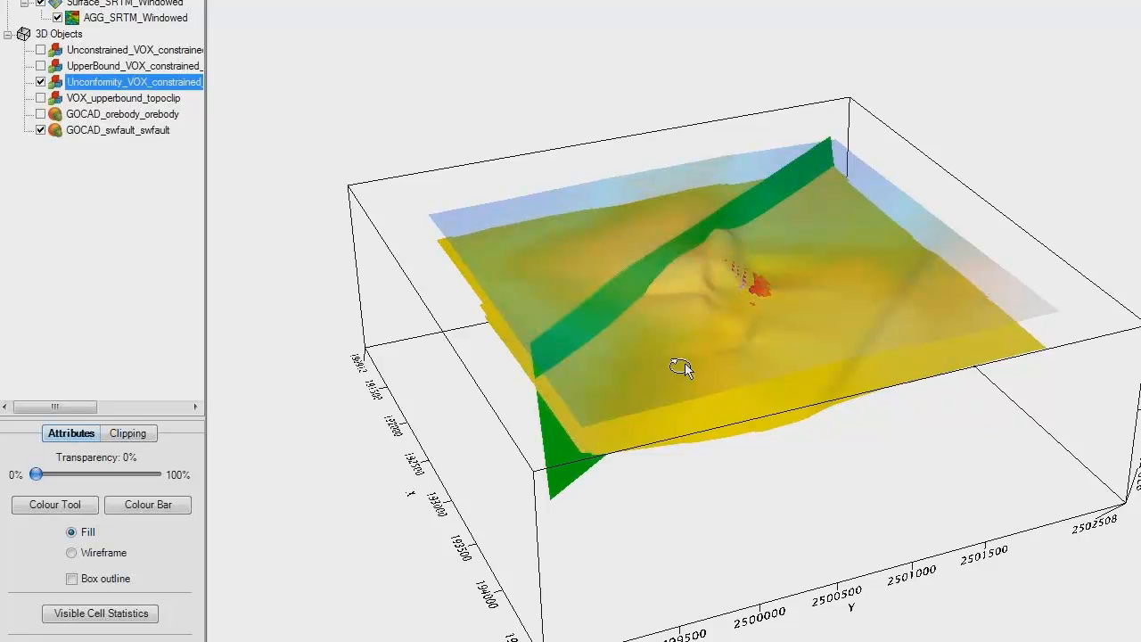
{"action": "left_click_drag", "start_coordinate": [683, 344], "coordinate": [721, 301]}
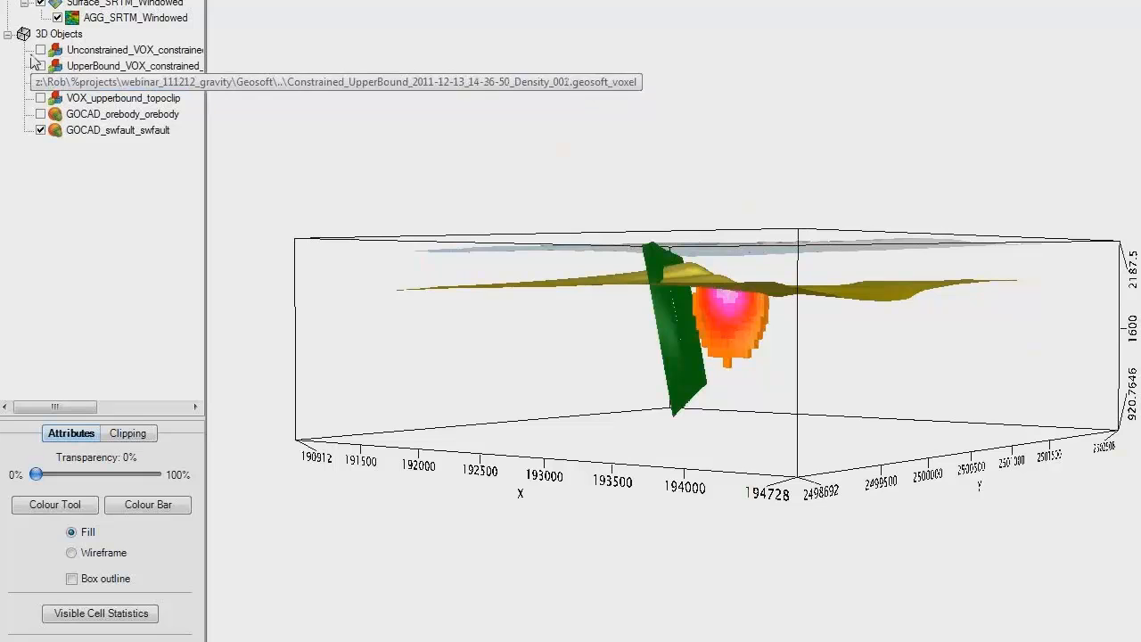
Step: Compare the Unconformity_VOX voxel with a temporary display of Unconstrained_VOX, and examine its position beneath the sediment surface from several angles
{"action": "left_click", "coordinate": [41, 49]}
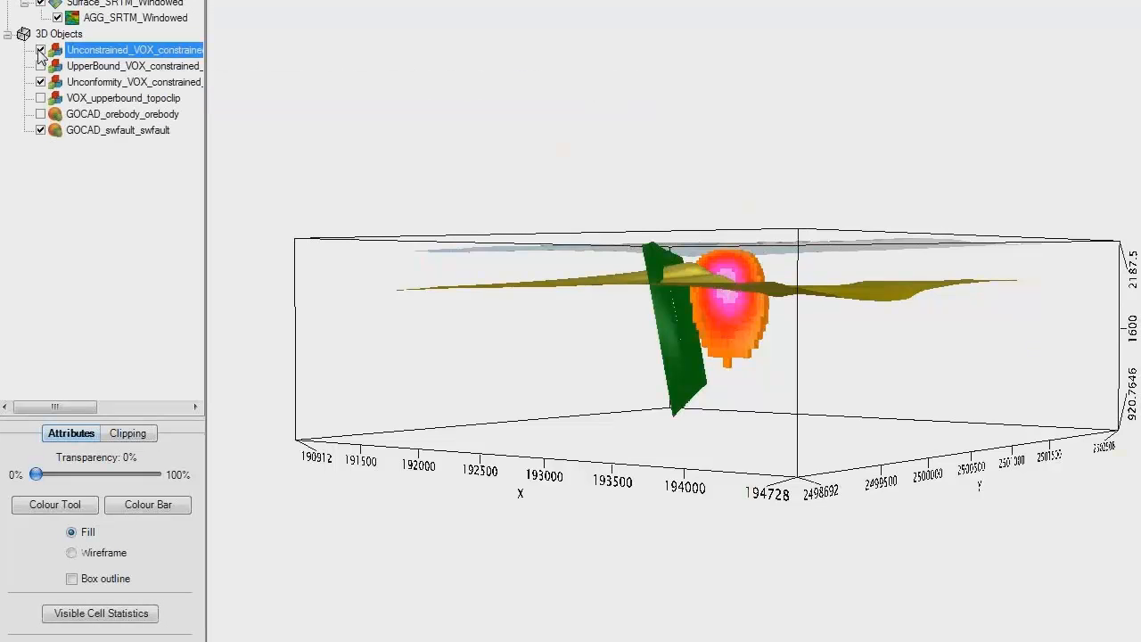
{"action": "left_click", "coordinate": [40, 50]}
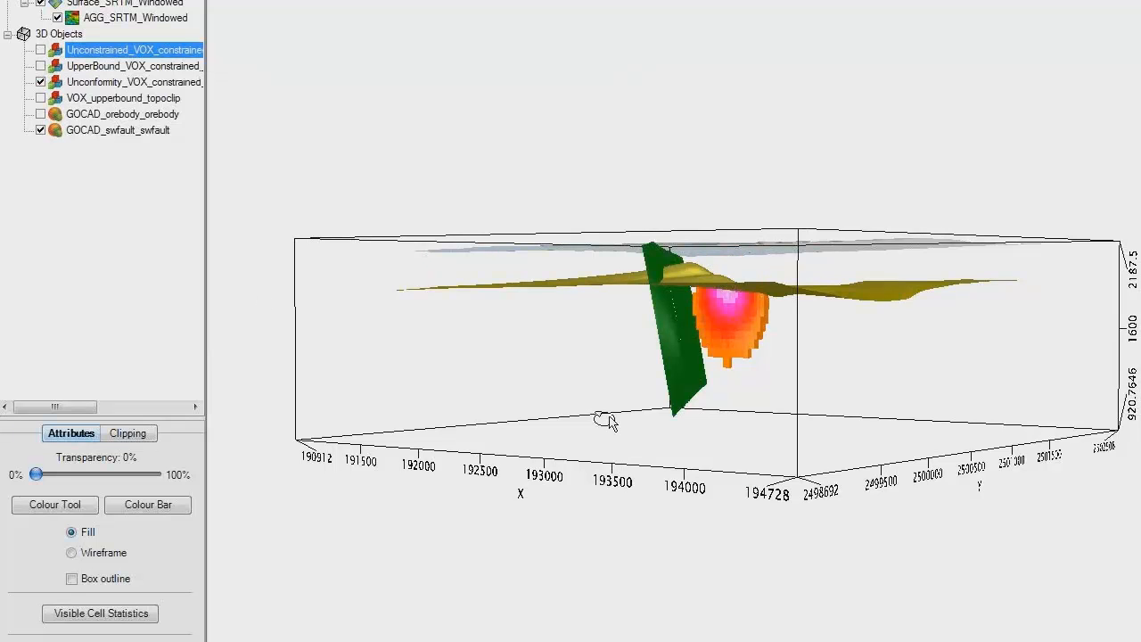
{"action": "left_click_drag", "start_coordinate": [733, 337], "coordinate": [674, 384]}
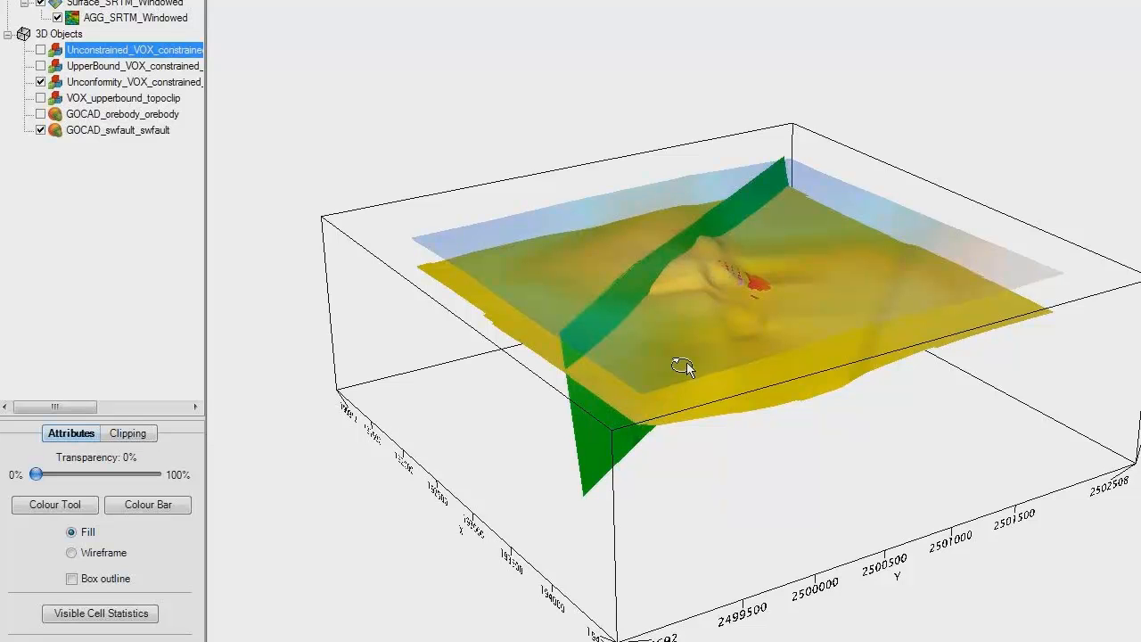
{"action": "left_click_drag", "start_coordinate": [687, 362], "coordinate": [722, 346]}
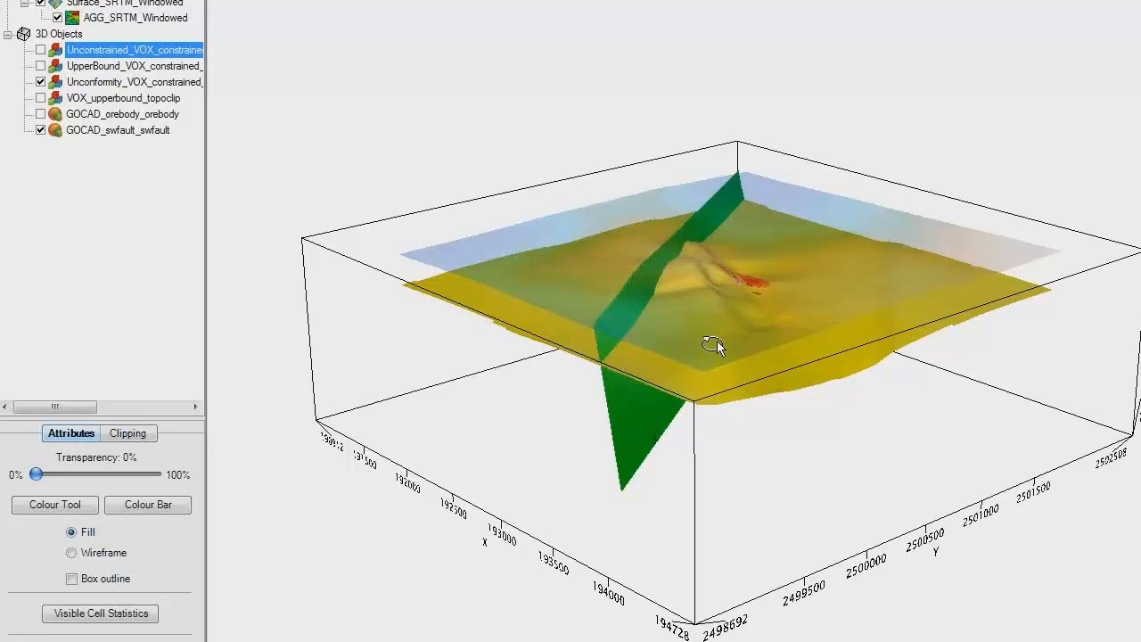
{"action": "left_click_drag", "start_coordinate": [712, 346], "coordinate": [755, 357]}
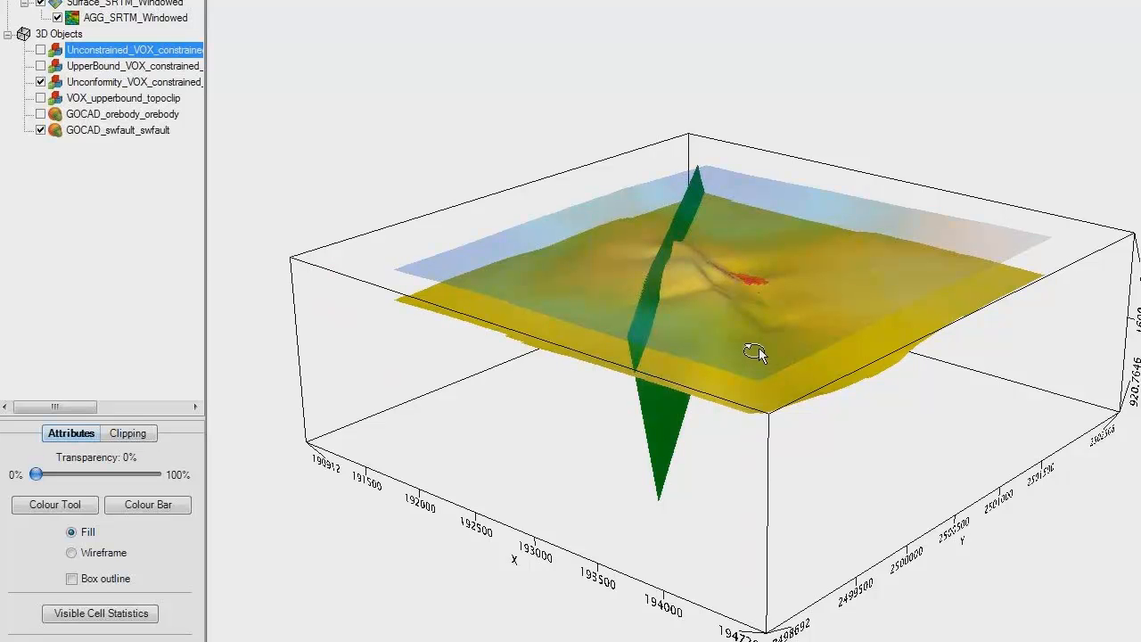
{"action": "mouse_move", "coordinate": [752, 353]}
{"action": "left_mouse_down"}
{"action": "mouse_move", "coordinate": [698, 352]}
{"action": "mouse_move", "coordinate": [730, 351]}
{"action": "left_mouse_up"}
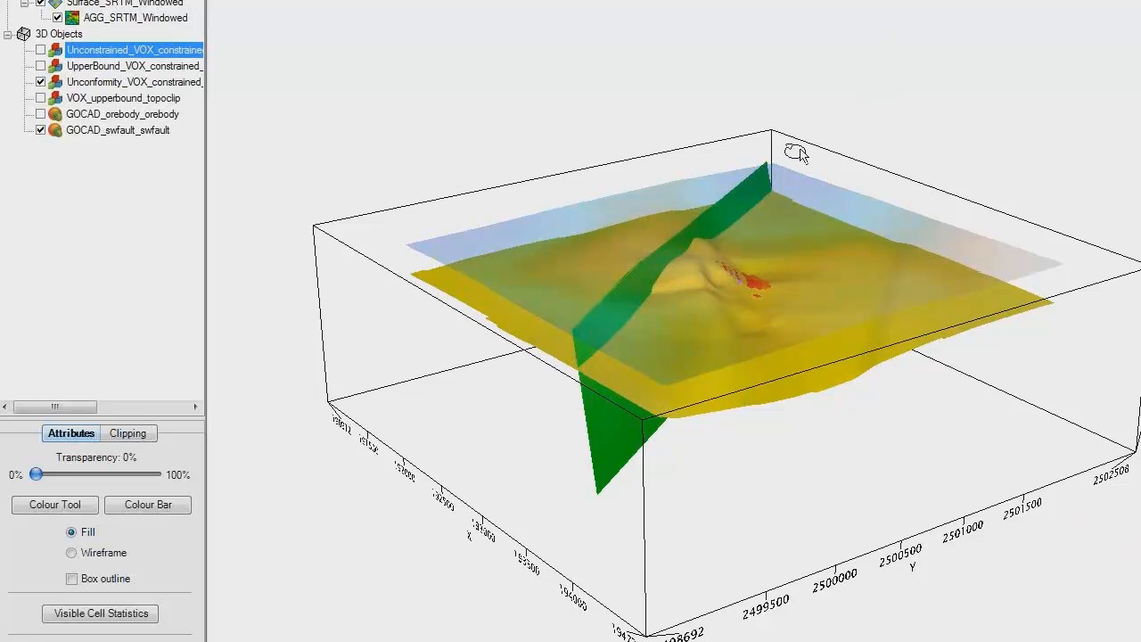
{"action": "mouse_move", "coordinate": [753, 212]}
{"action": "left_mouse_down"}
{"action": "mouse_move", "coordinate": [754, 201]}
{"action": "mouse_move", "coordinate": [764, 222]}
{"action": "left_mouse_up"}
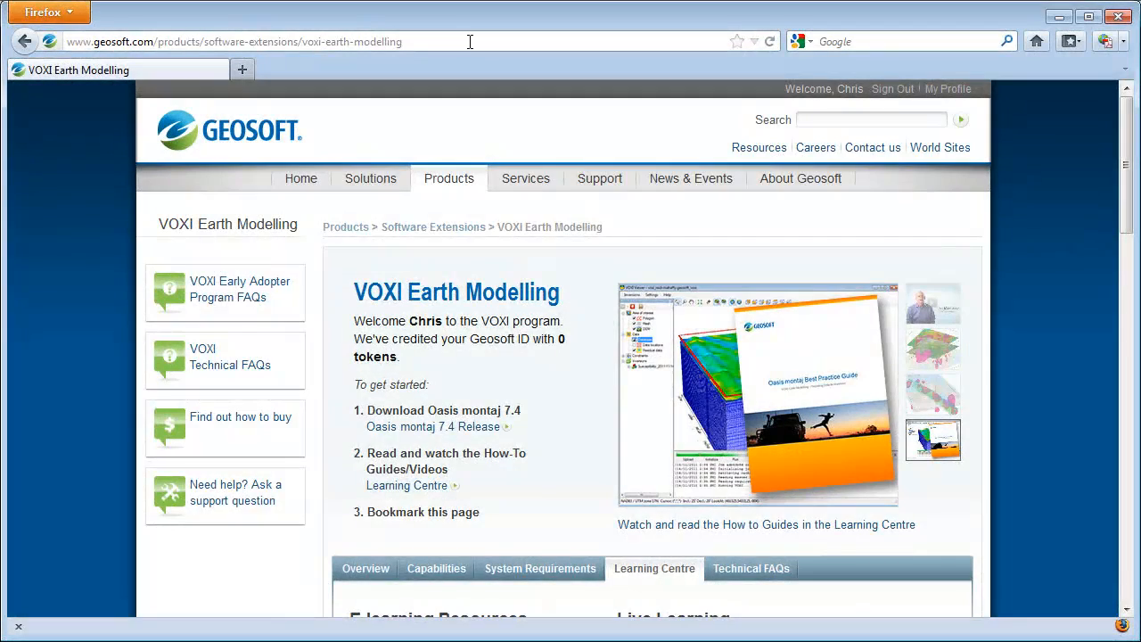
Step: Highlight the full web address of the VOXI Earth Modelling page in Firefox
{"action": "left_click_drag", "start_coordinate": [470, 41], "coordinate": [65, 44]}
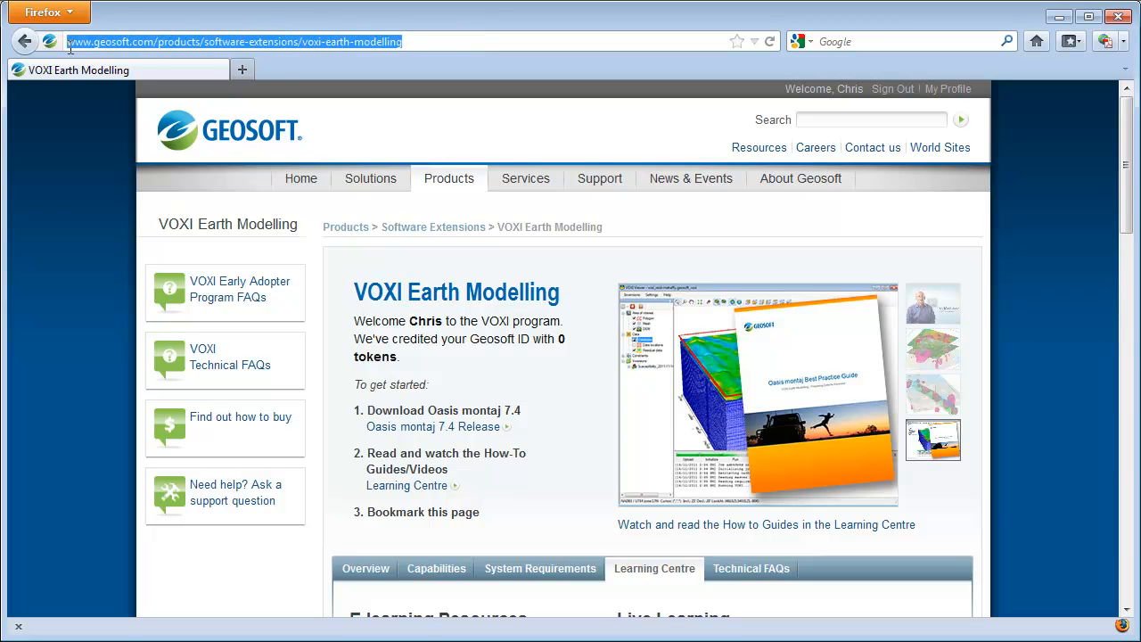
Step: Examine the Learning Centre's How-to Videos, How-to Guides and Best Practice Guides on the VOXI Earth Modelling page
{"action": "scroll", "coordinate": [319, 239], "scroll_direction": "down", "scroll_amount": 5}
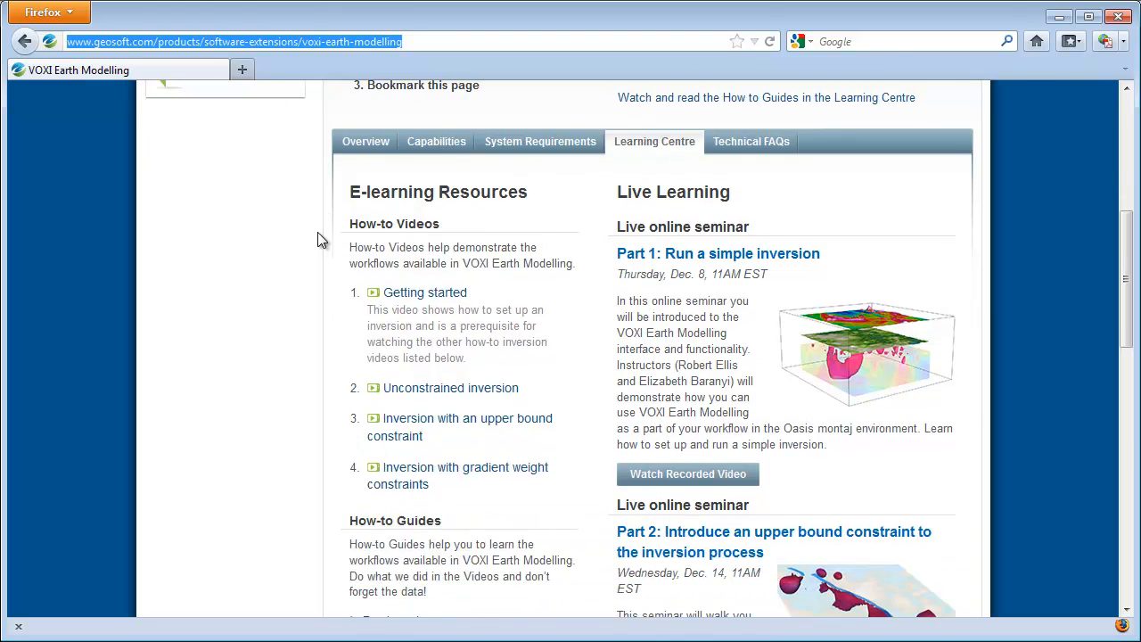
{"action": "scroll", "coordinate": [319, 239], "scroll_direction": "down", "scroll_amount": 1}
{"action": "scroll", "coordinate": [320, 239], "scroll_direction": "up", "scroll_amount": 1}
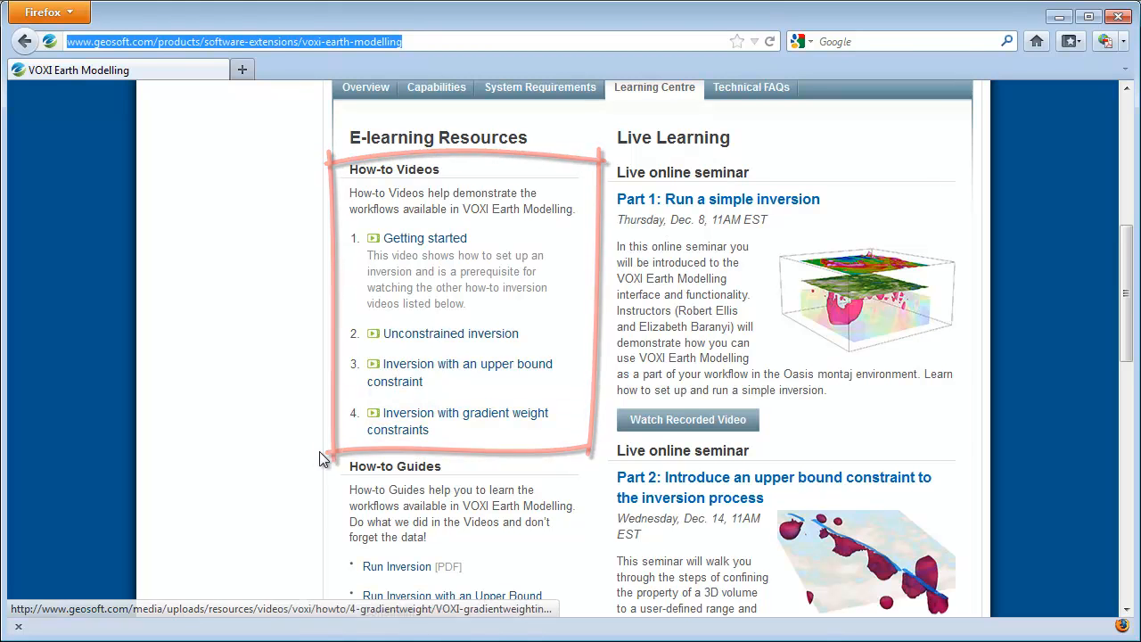
{"action": "scroll", "coordinate": [311, 469], "scroll_direction": "down", "scroll_amount": 4}
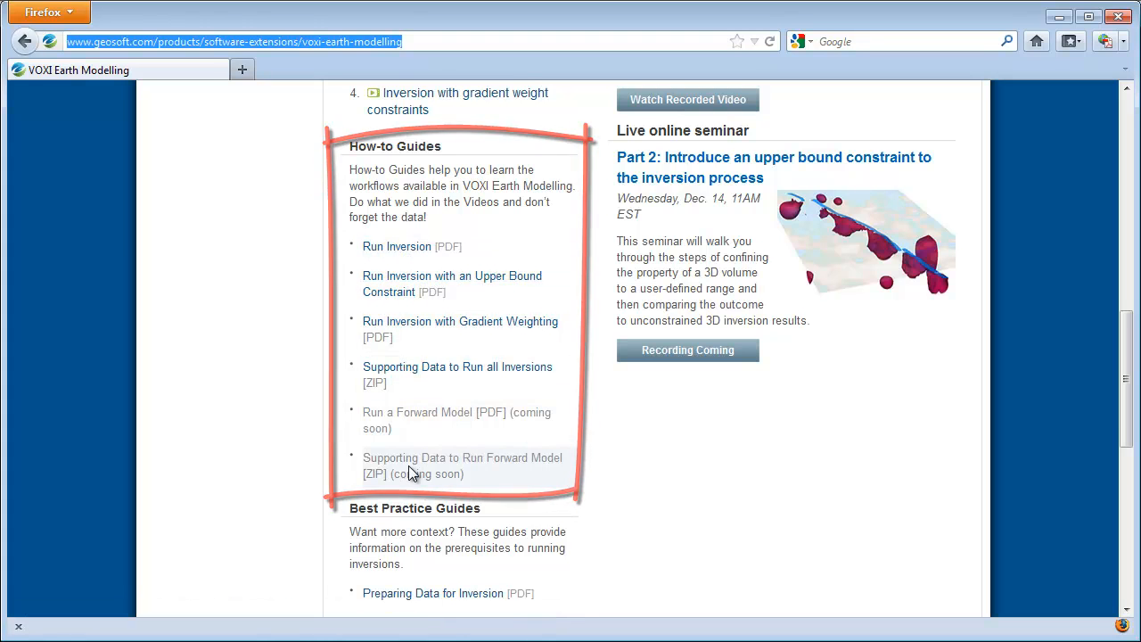
{"action": "scroll", "coordinate": [294, 519], "scroll_direction": "down", "scroll_amount": 5}
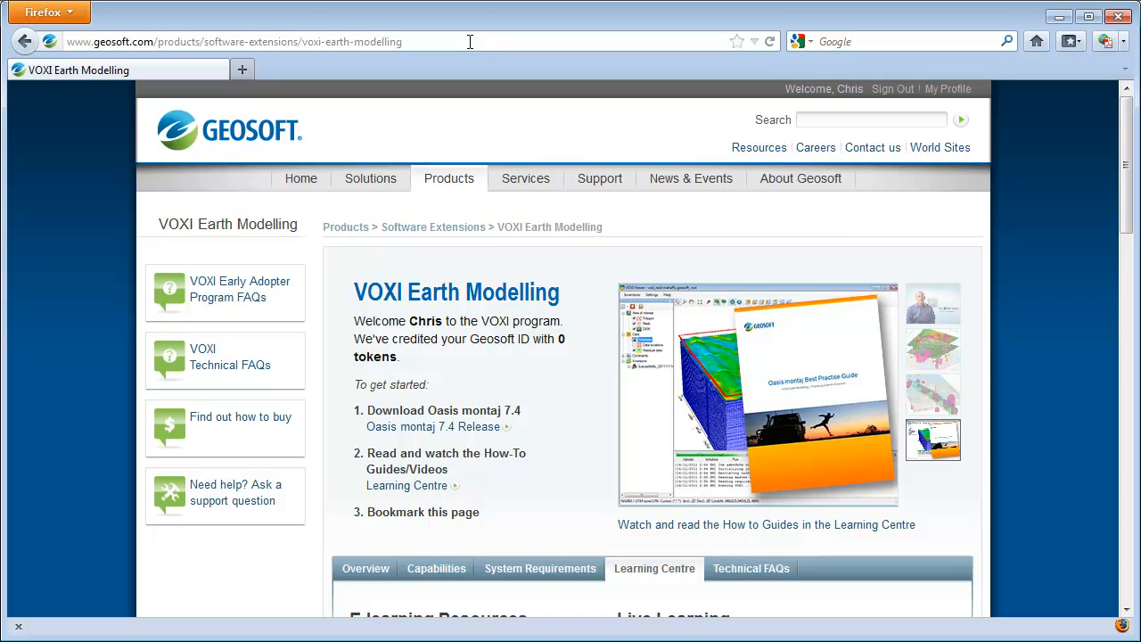
Step: In Firefox, highlight the VOXI Earth Modelling page's web address again and review its e-learning resources down to the Best Practice Guides
{"action": "left_click_drag", "start_coordinate": [470, 41], "coordinate": [65, 44]}
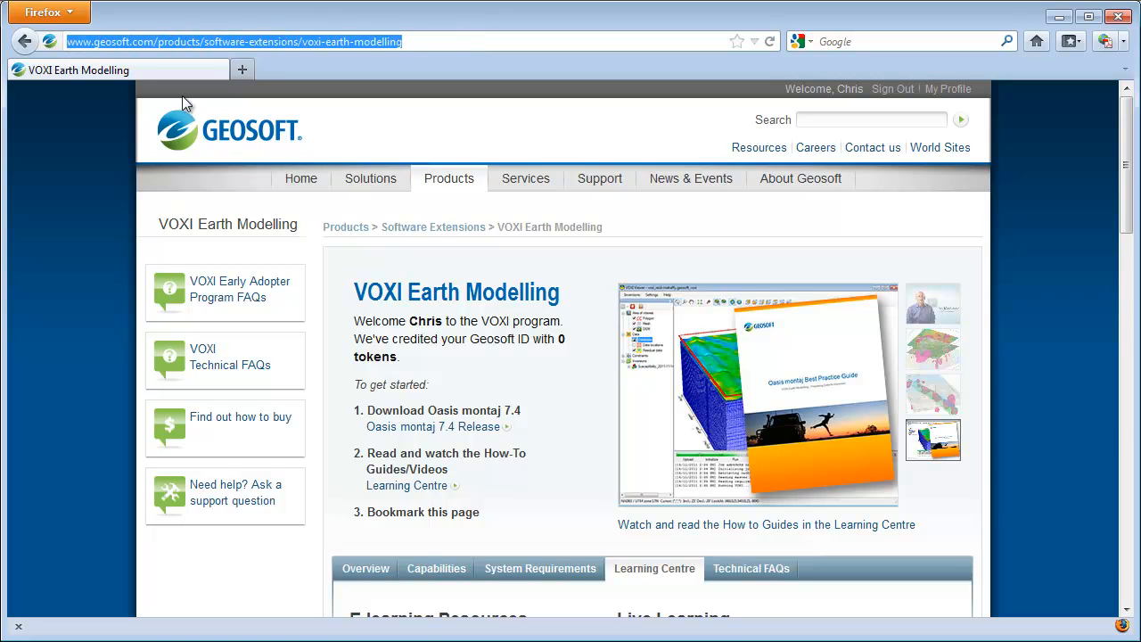
{"action": "scroll", "coordinate": [318, 231], "scroll_direction": "down", "scroll_amount": 10}
{"action": "scroll", "coordinate": [317, 232], "scroll_direction": "up", "scroll_amount": 1}
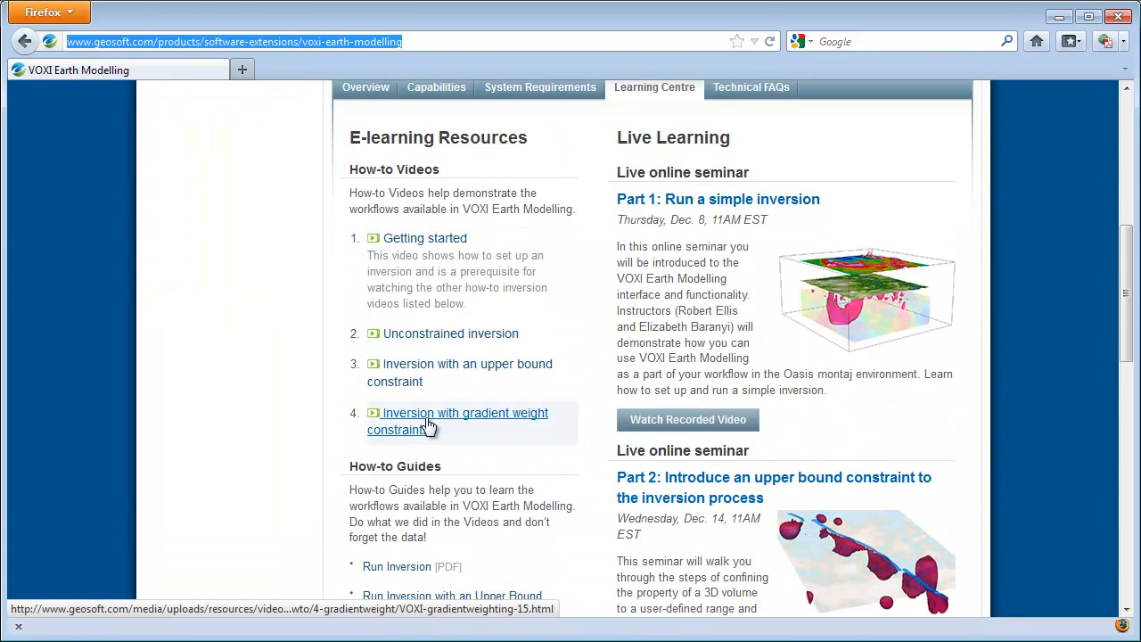
{"action": "scroll", "coordinate": [310, 468], "scroll_direction": "down", "scroll_amount": 2}
{"action": "scroll", "coordinate": [307, 461], "scroll_direction": "down", "scroll_amount": 6}
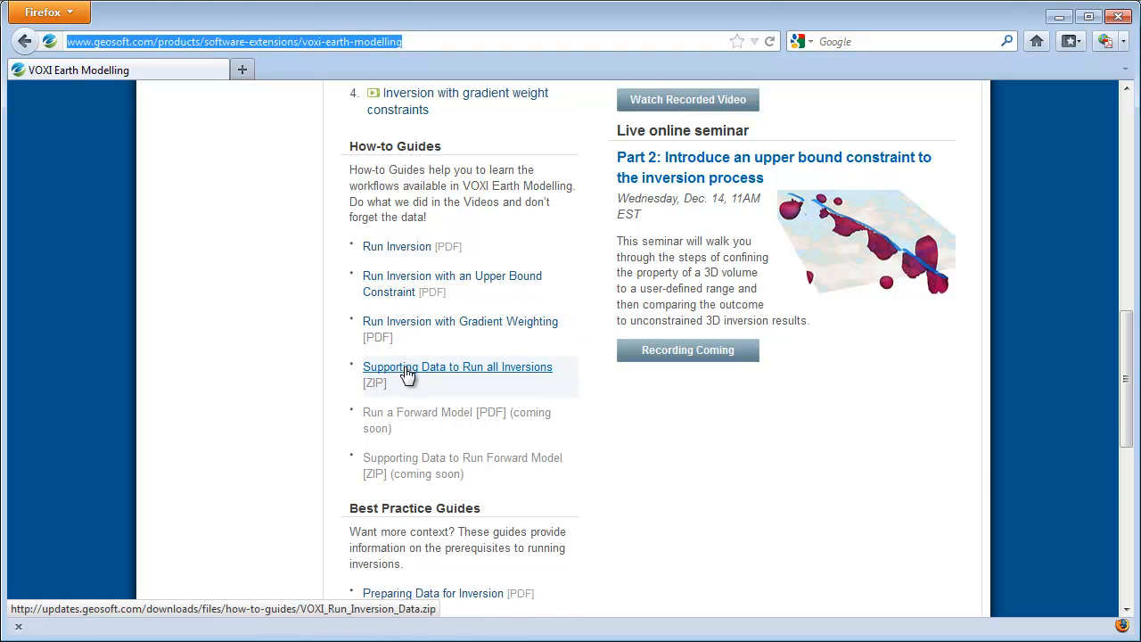
{"action": "scroll", "coordinate": [284, 534], "scroll_direction": "down", "scroll_amount": 7}
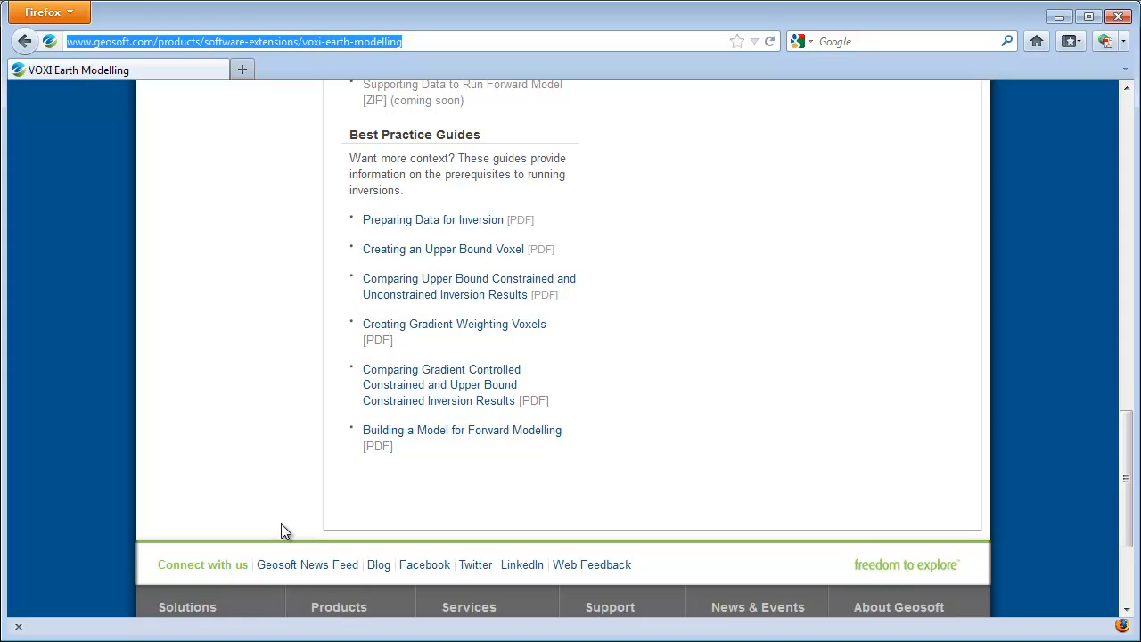